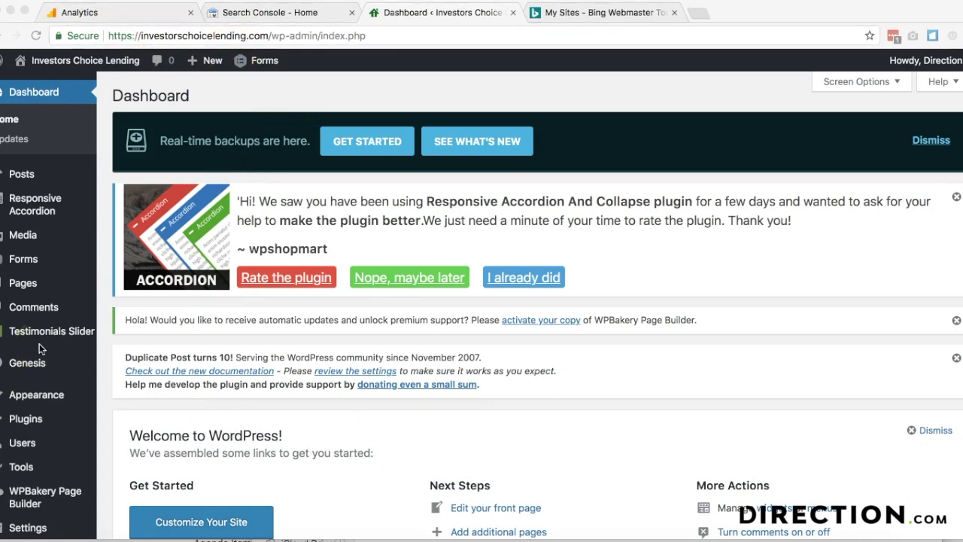
- Search the plugin directory for 'ins', then install and activate Insert Headers and Footers
scroll(39, 343, down, 3)
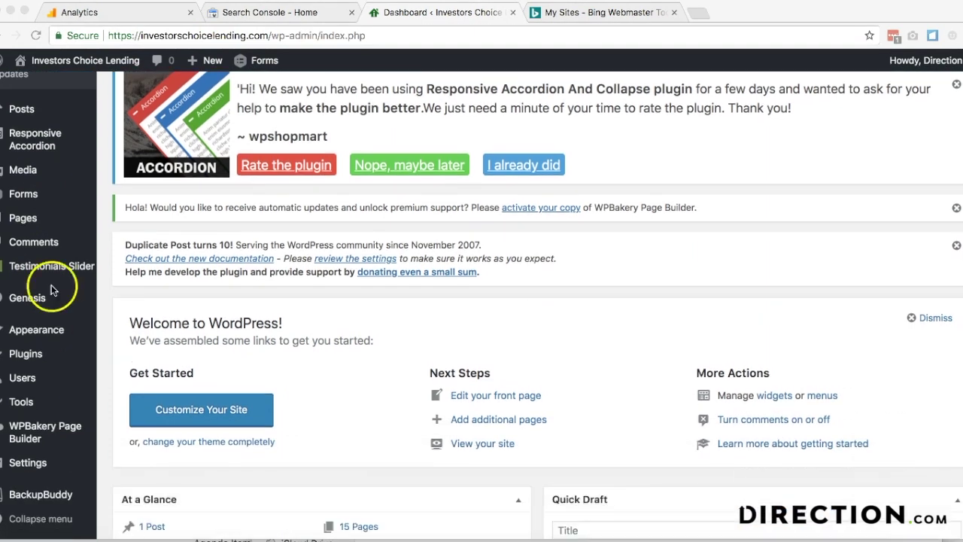
mouse_move(30, 353)
click(118, 375)
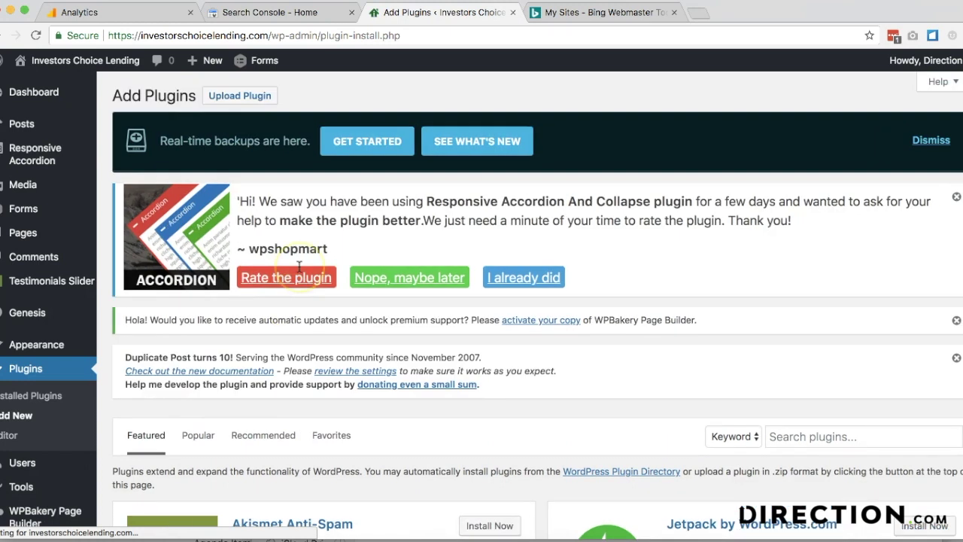
scroll(299, 267, down, 5)
click(783, 233)
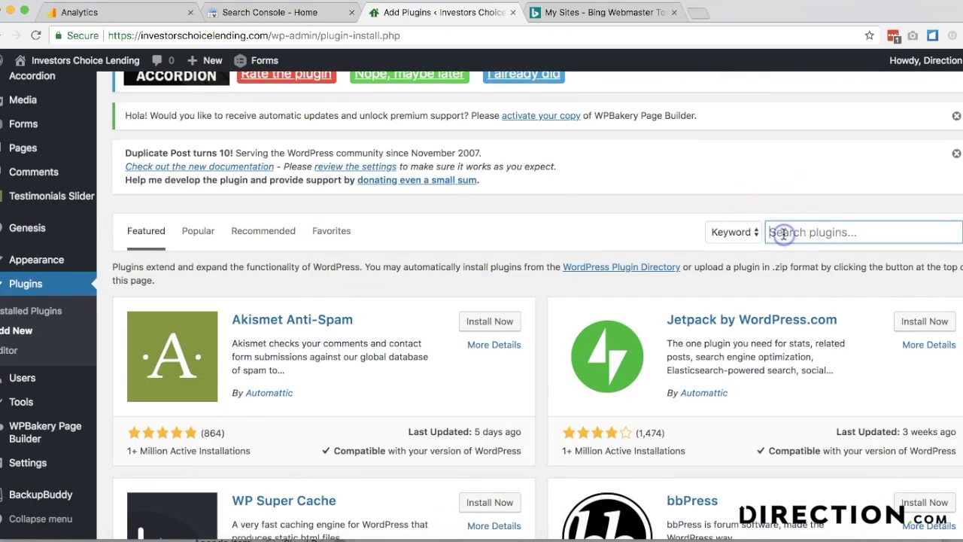
text(insert headers)
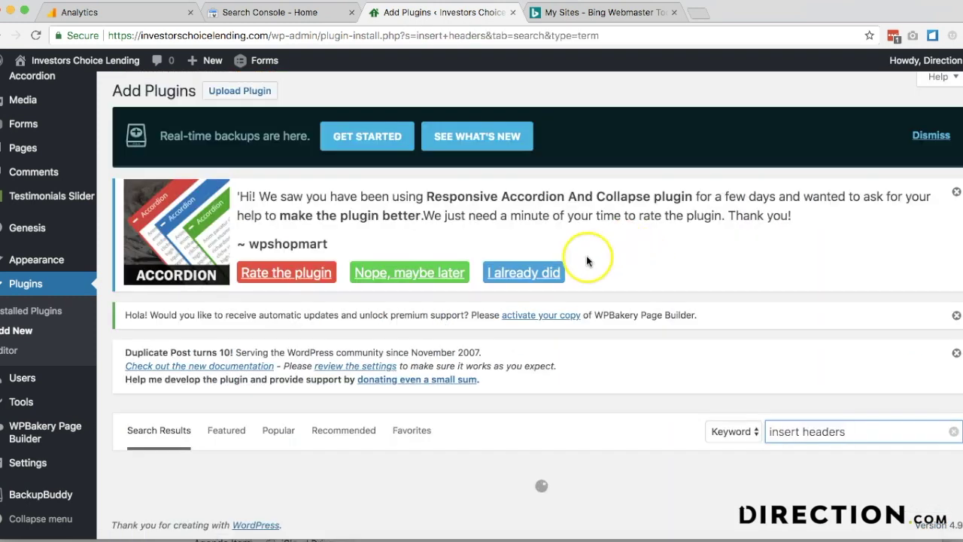
scroll(493, 297, down, 4)
click(491, 216)
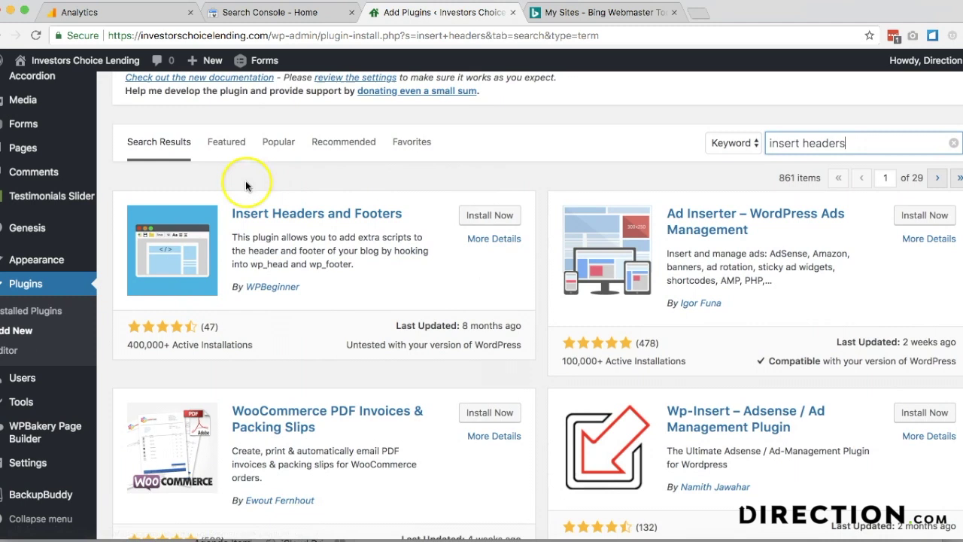
click(488, 217)
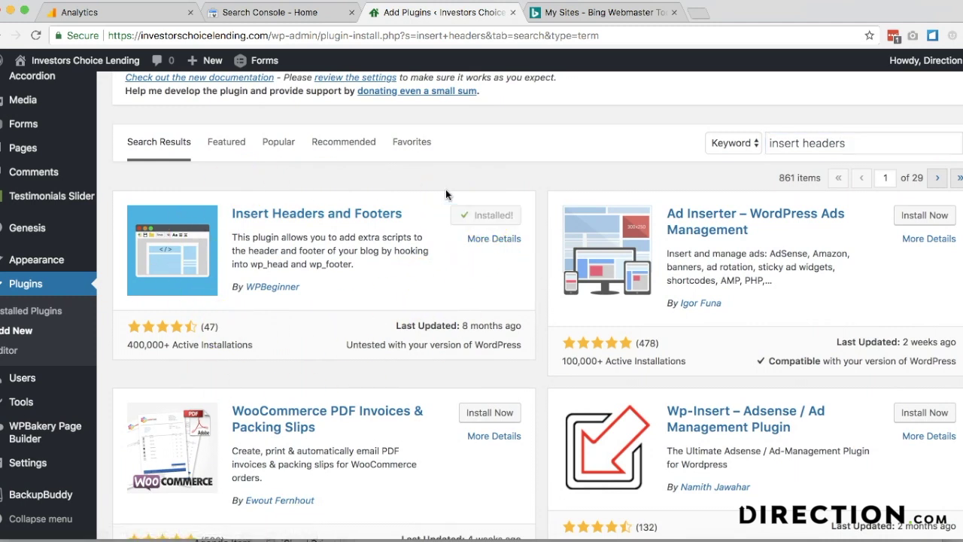
click(480, 223)
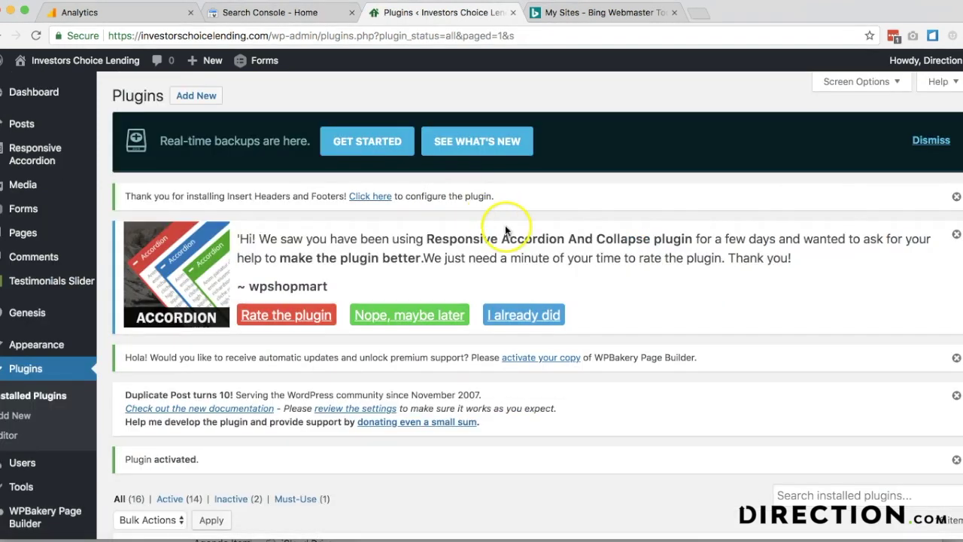
scroll(505, 225, down, 2)
- Search the plugin directory for 'wp file manager', then install and activate File Manager
click(815, 398)
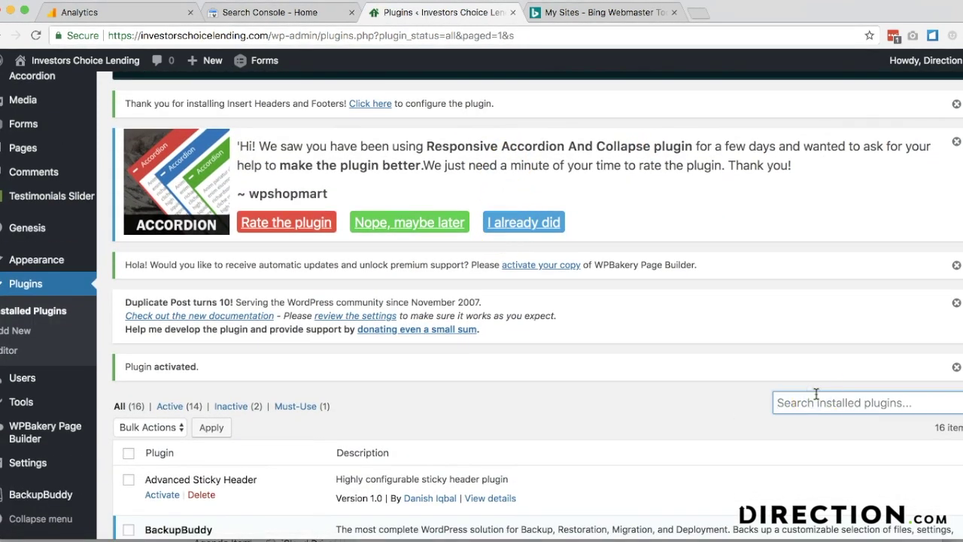
text(wp file)
scroll(226, 151, up, 2)
click(200, 99)
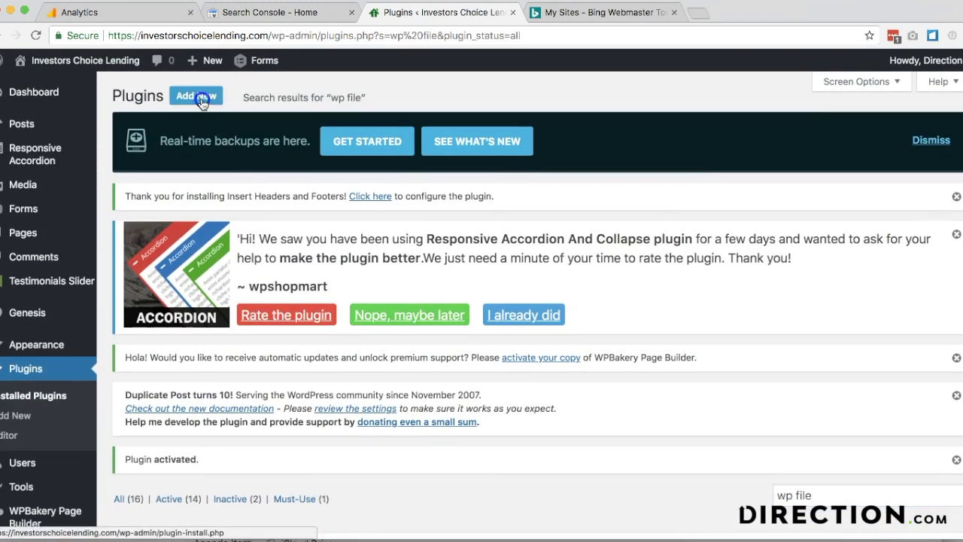
scroll(645, 379, down, 5)
click(806, 291)
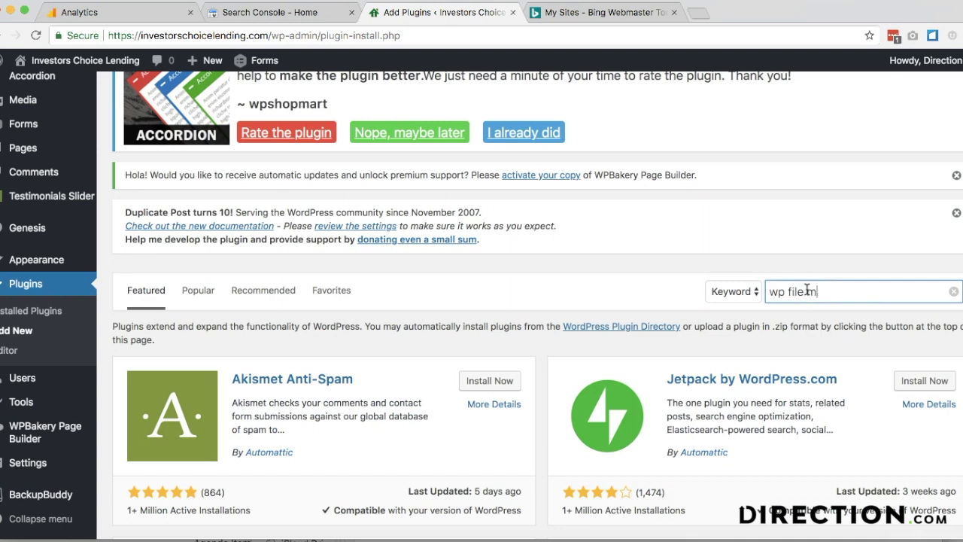
text(wp file manager)
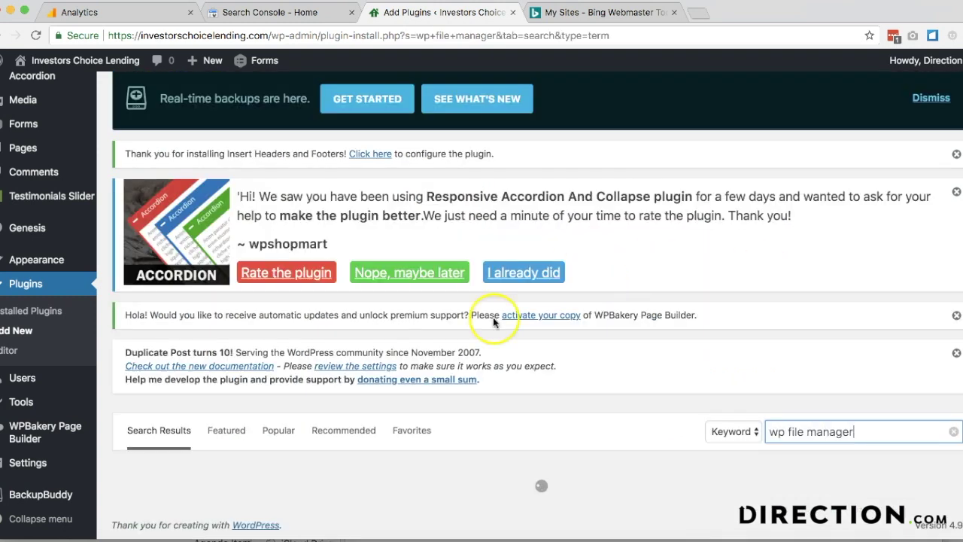
click(481, 355)
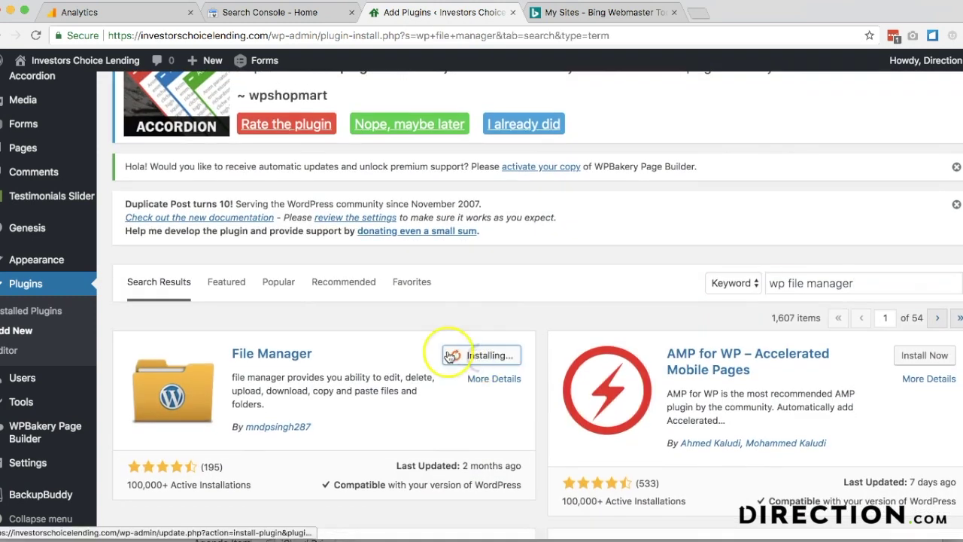
click(487, 360)
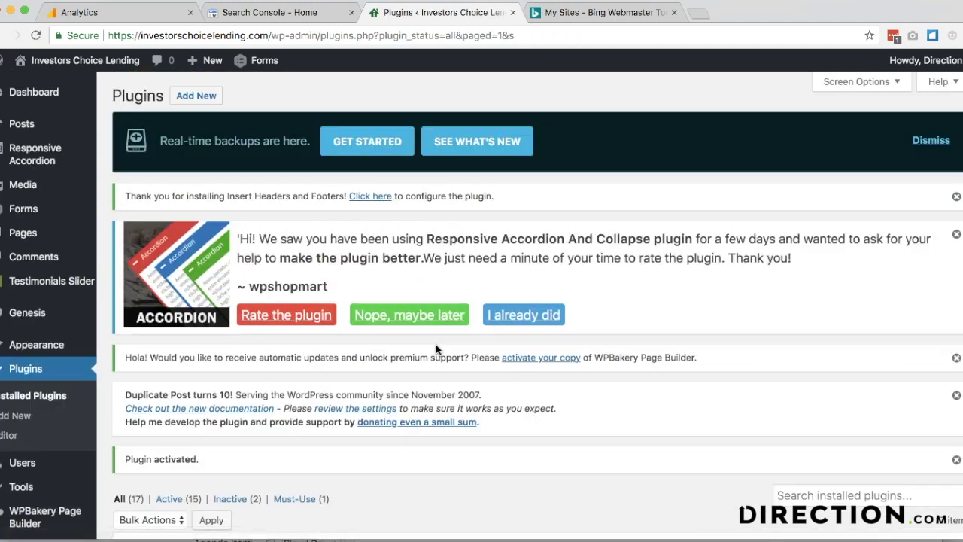
scroll(333, 332, down, 3)
scroll(334, 332, up, 3)
click(194, 94)
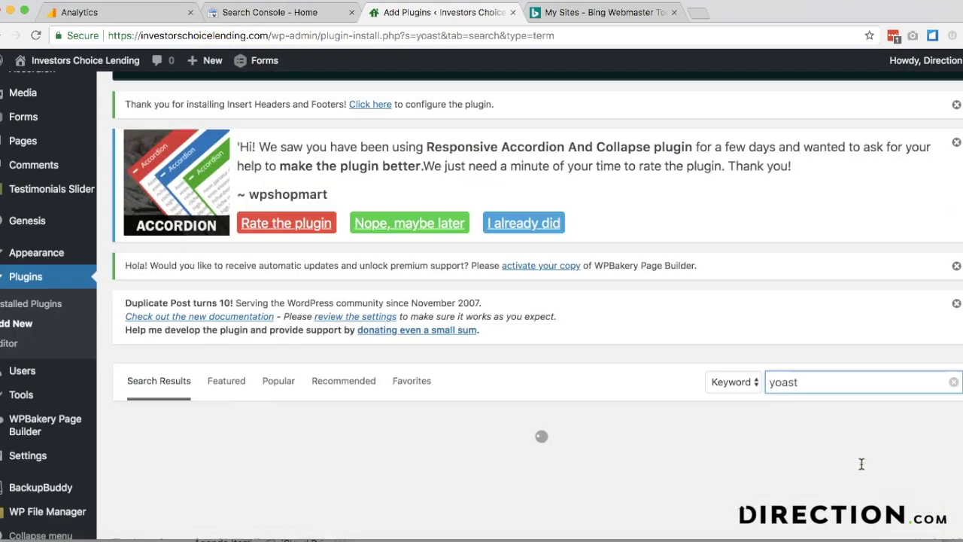
- Install and activate Yoast SEO from the 'yoast' search results
scroll(531, 484, down, 2)
scroll(531, 484, down, 3)
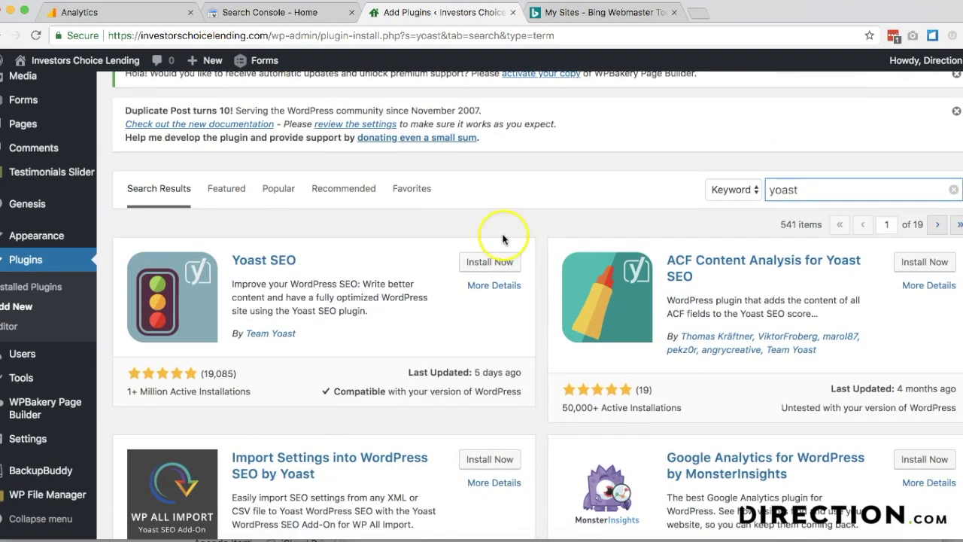
click(484, 262)
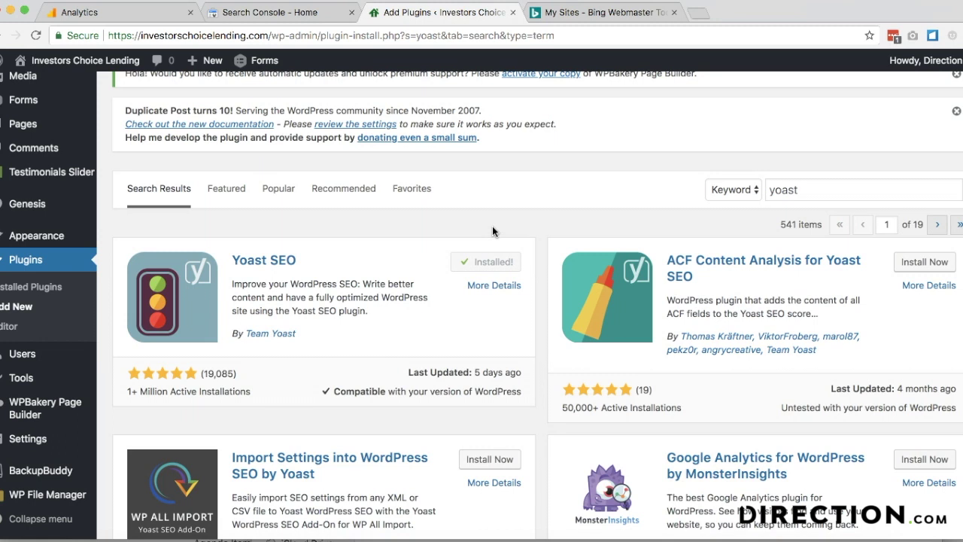
click(486, 262)
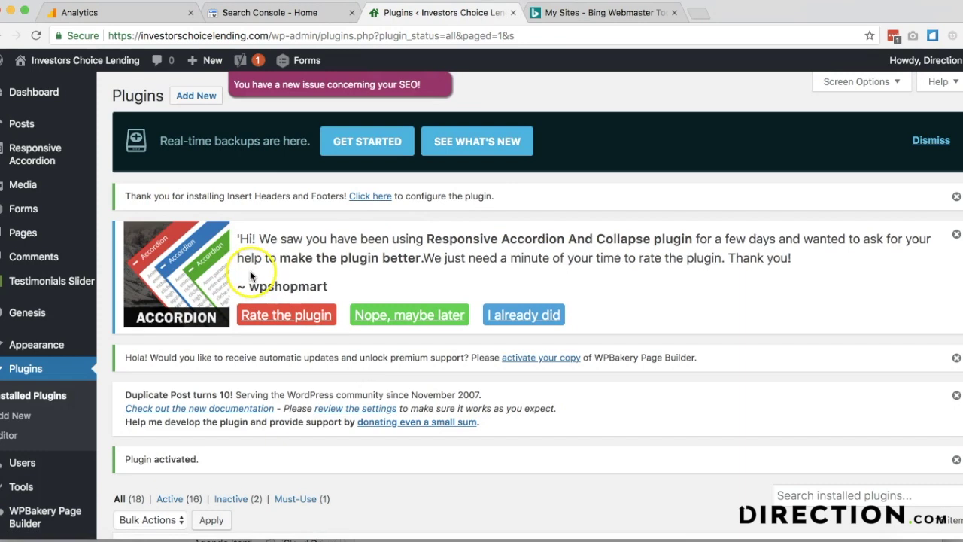
- Start a new Analytics account and reuse its account name as the Website Name
click(100, 15)
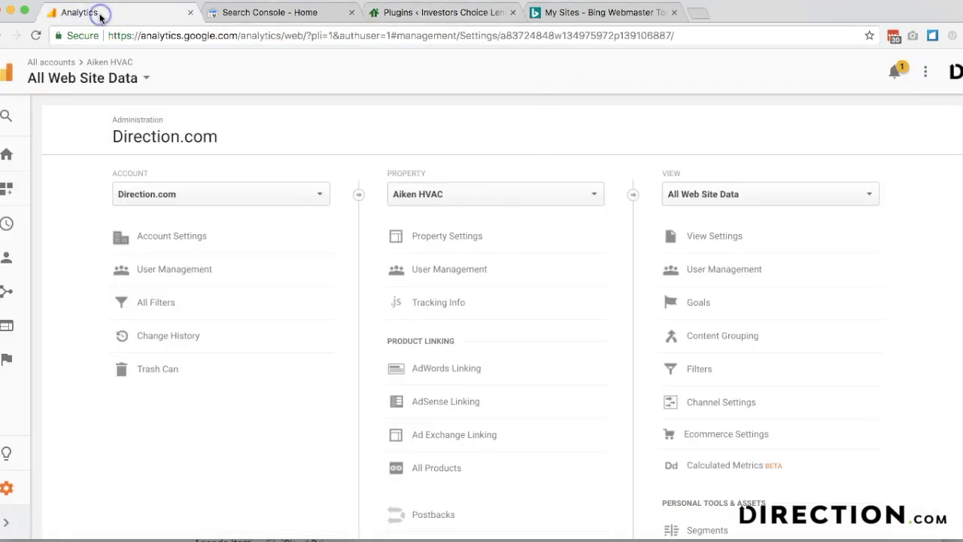
click(137, 195)
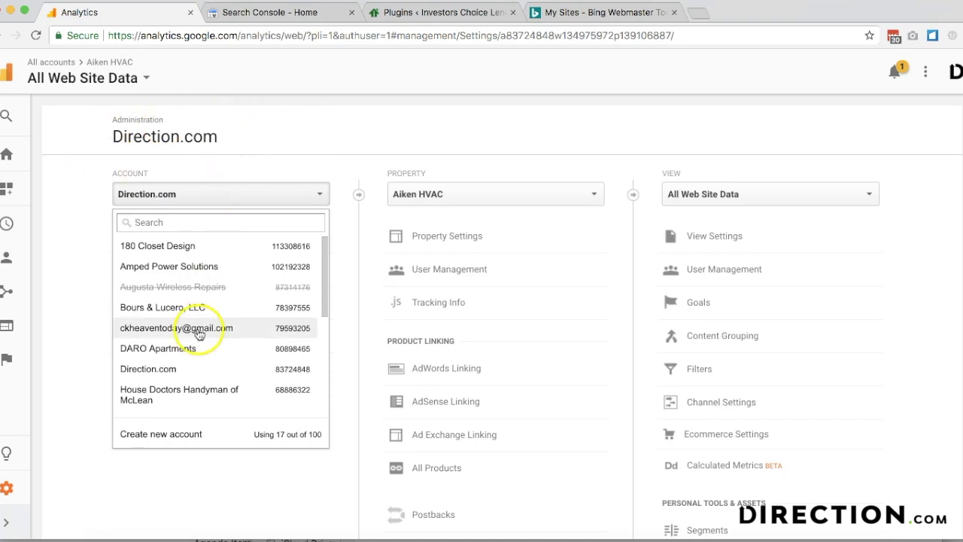
scroll(211, 331, down, 1)
click(174, 429)
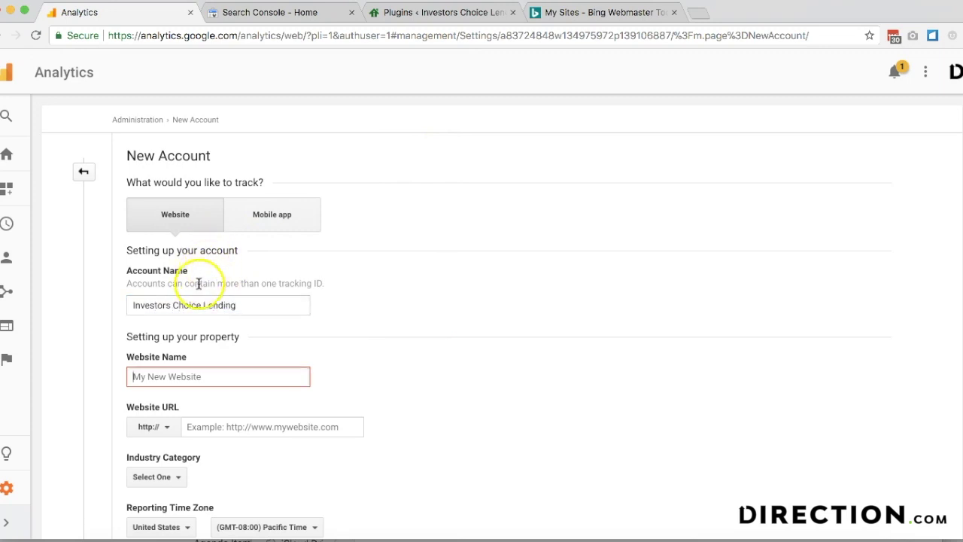
click(194, 303)
triple_click(195, 304)
key(super+c)
click(185, 380)
key(super+v)
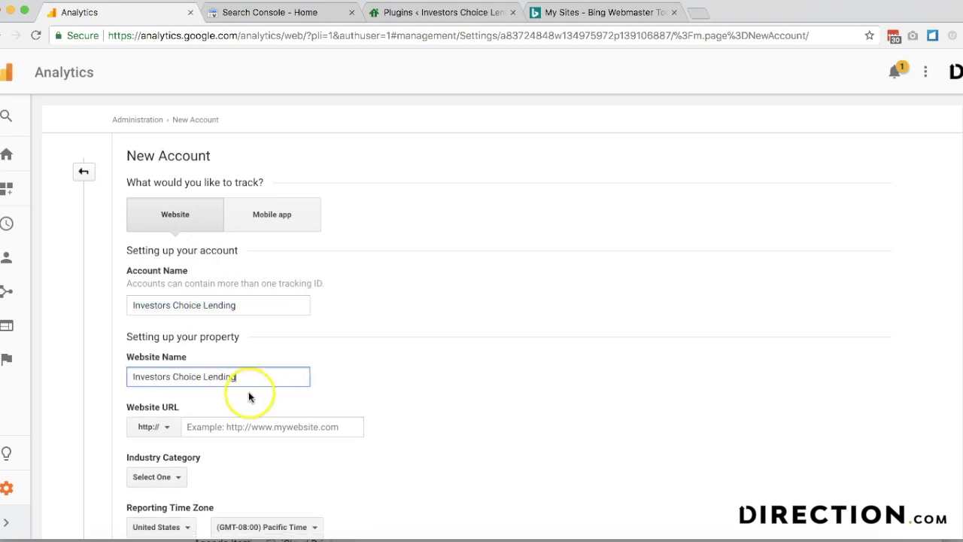
- Set the Website URL to https with the WordPress site's domain
scroll(225, 338, down, 5)
click(148, 254)
click(158, 303)
click(416, 13)
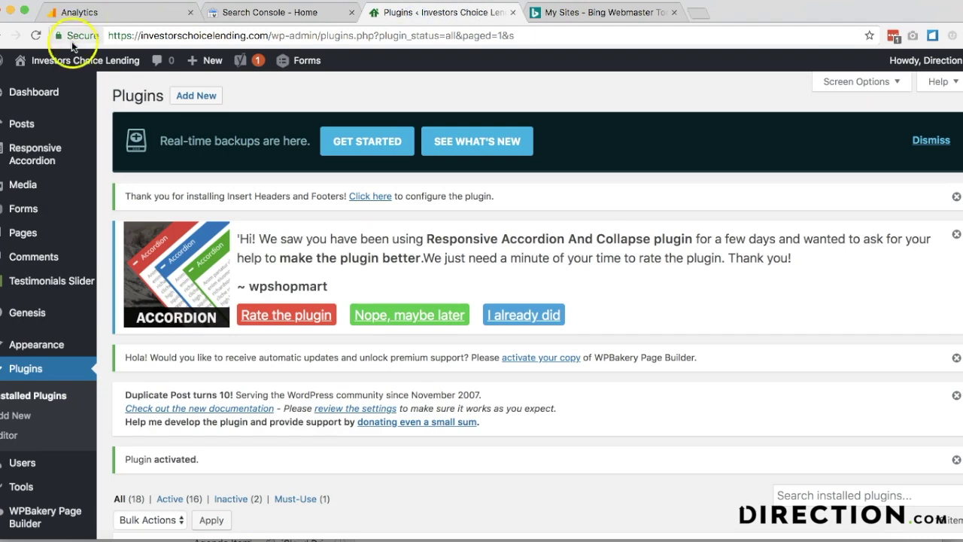
click(97, 12)
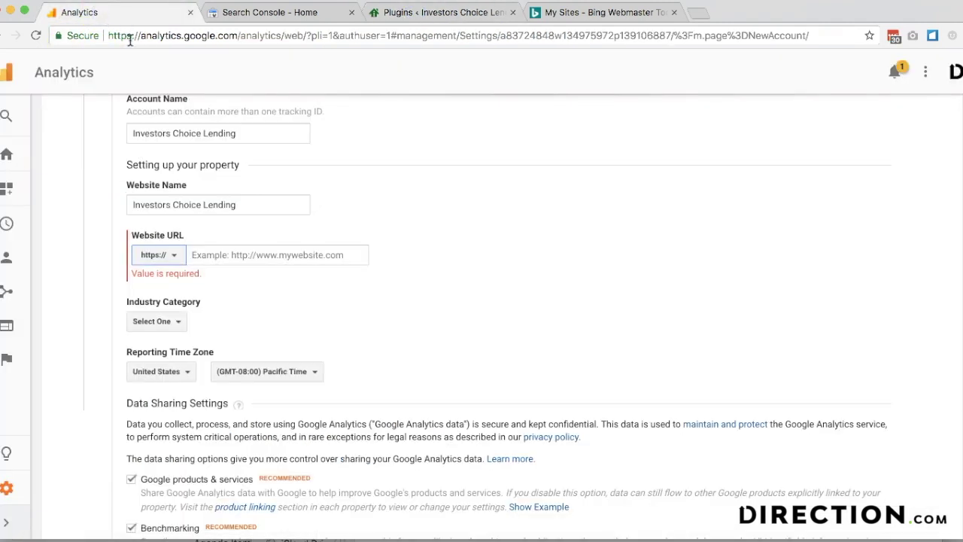
click(232, 255)
text(investorschoicelending.com)
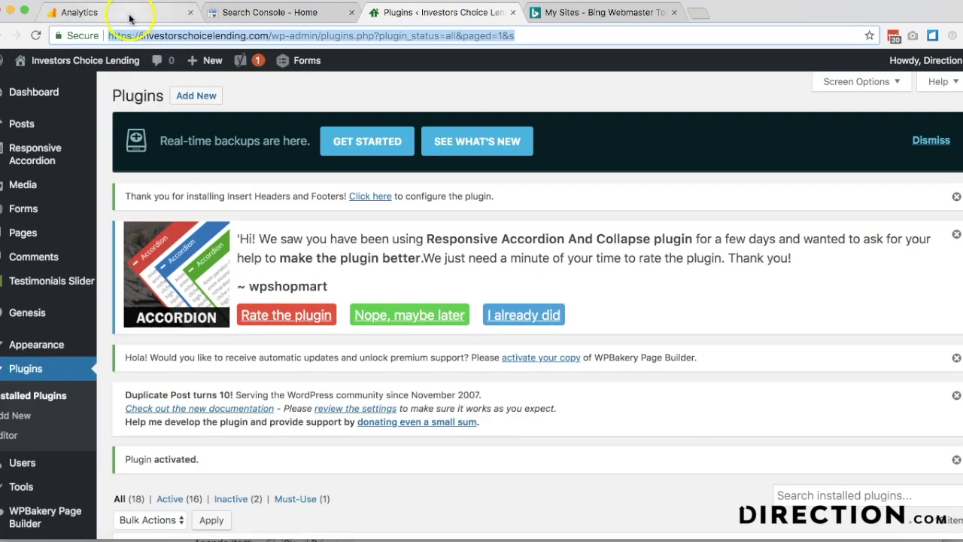
click(128, 12)
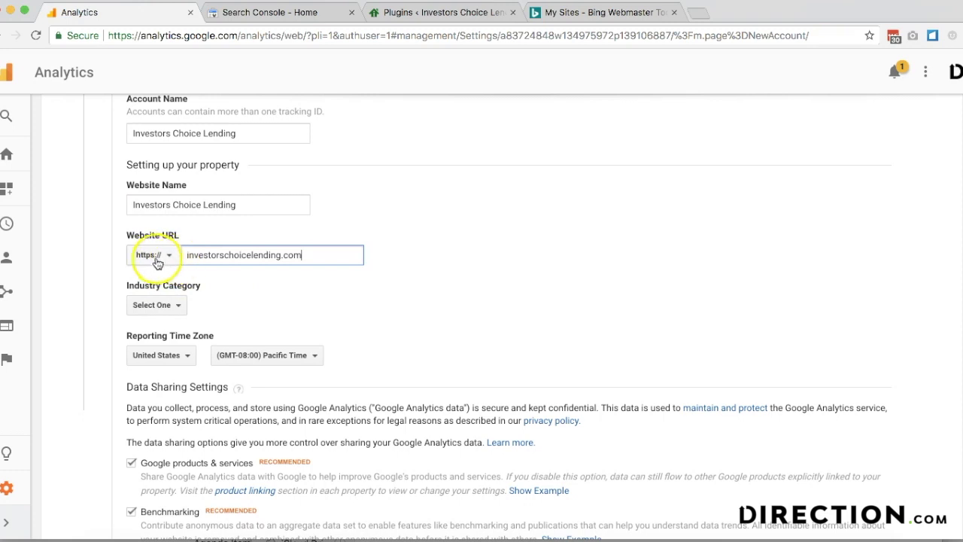
click(415, 13)
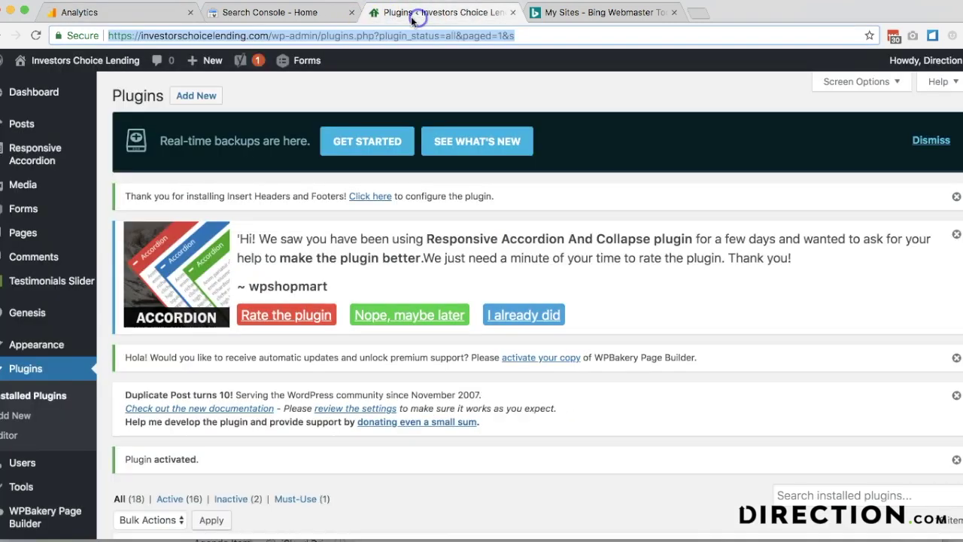
click(147, 14)
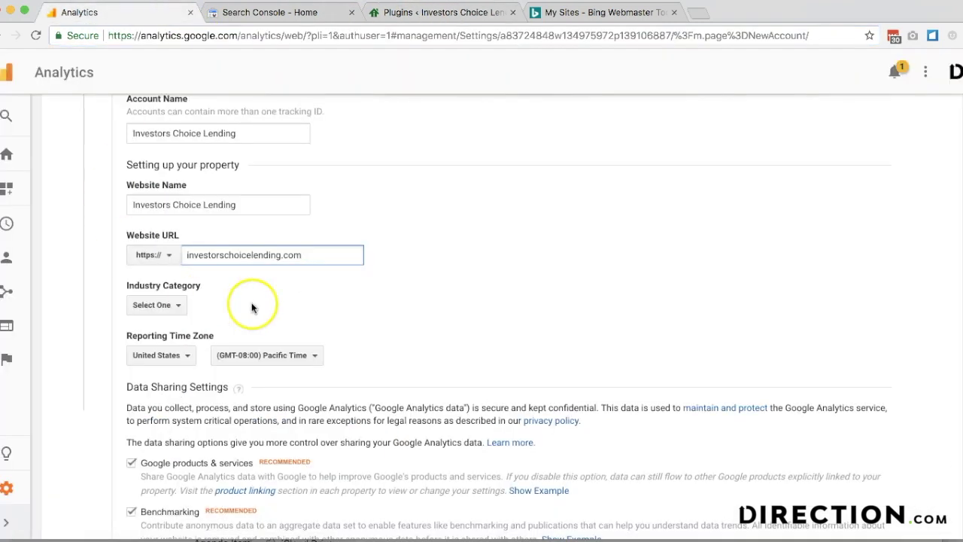
- Set industry to Business and Industrial Markets and time zone to Eastern Time, then request the tracking ID
scroll(245, 300, down, 1)
click(180, 257)
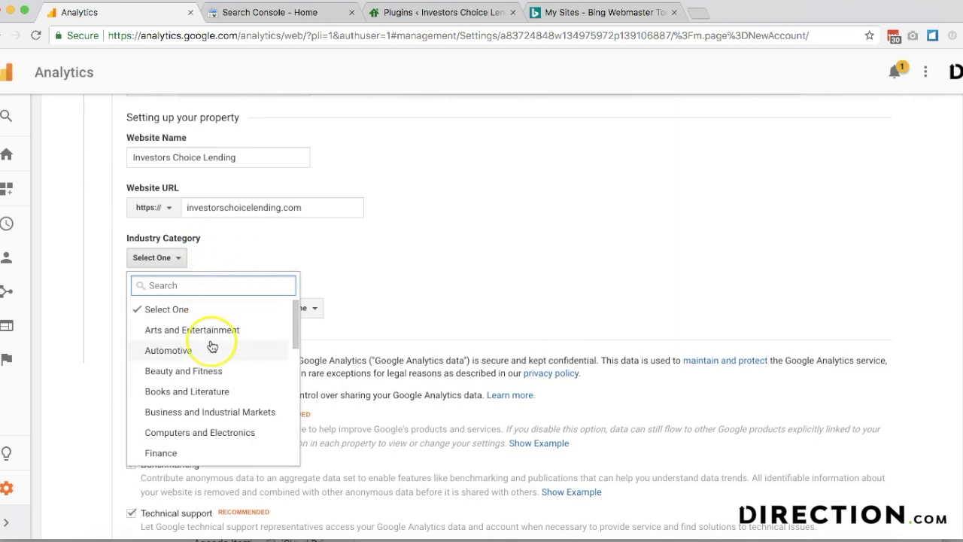
scroll(211, 342, down, 2)
click(203, 359)
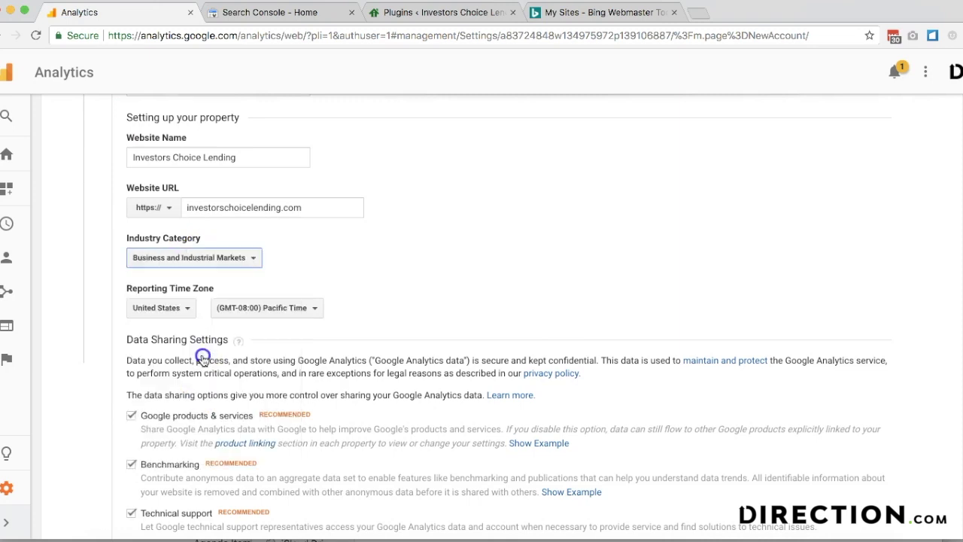
scroll(283, 207, down, 3)
click(276, 171)
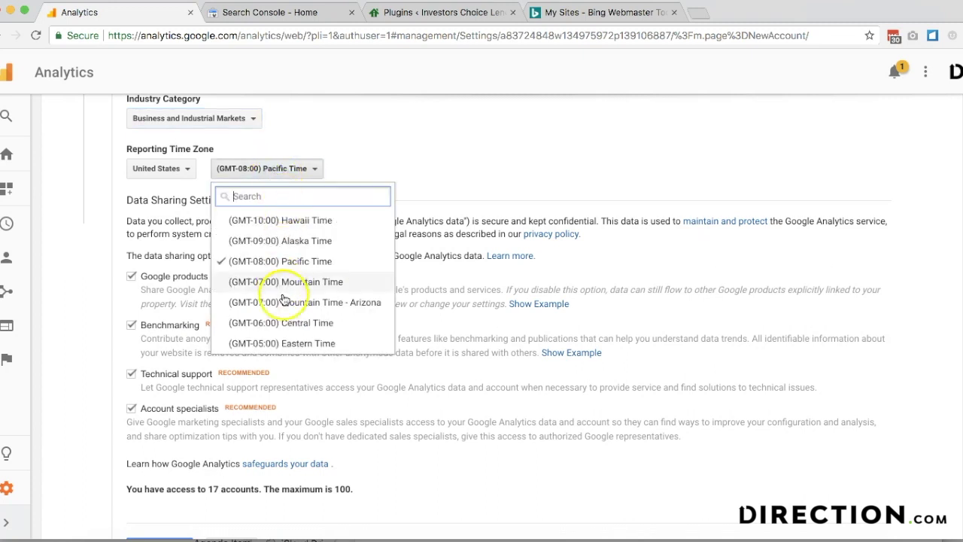
click(286, 343)
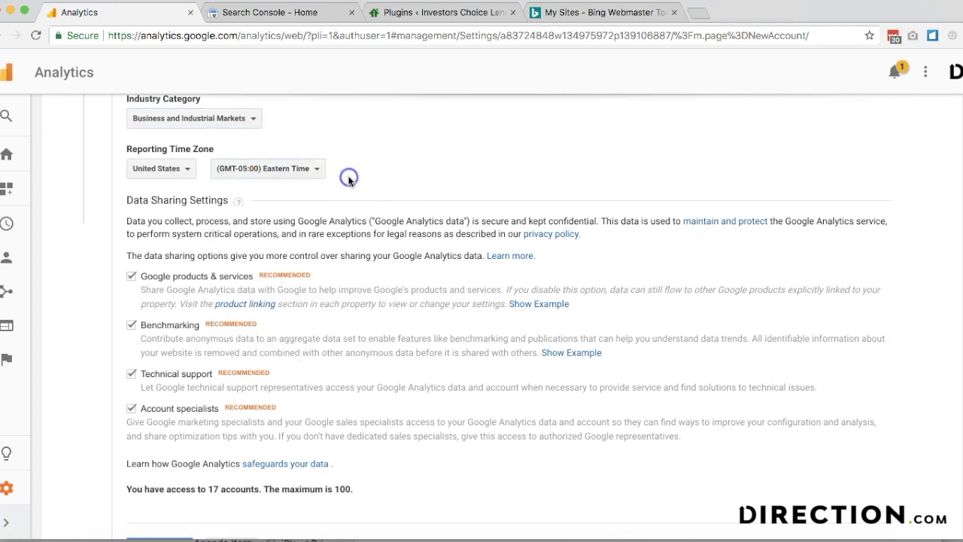
scroll(189, 337, down, 2)
click(166, 472)
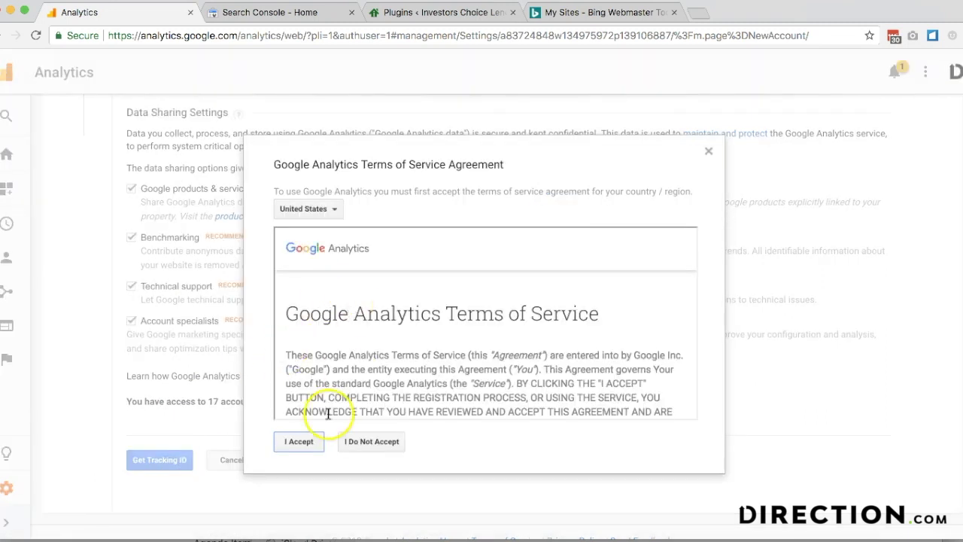
- Accept the terms of service and copy the Global Site Tag tracking code
click(300, 443)
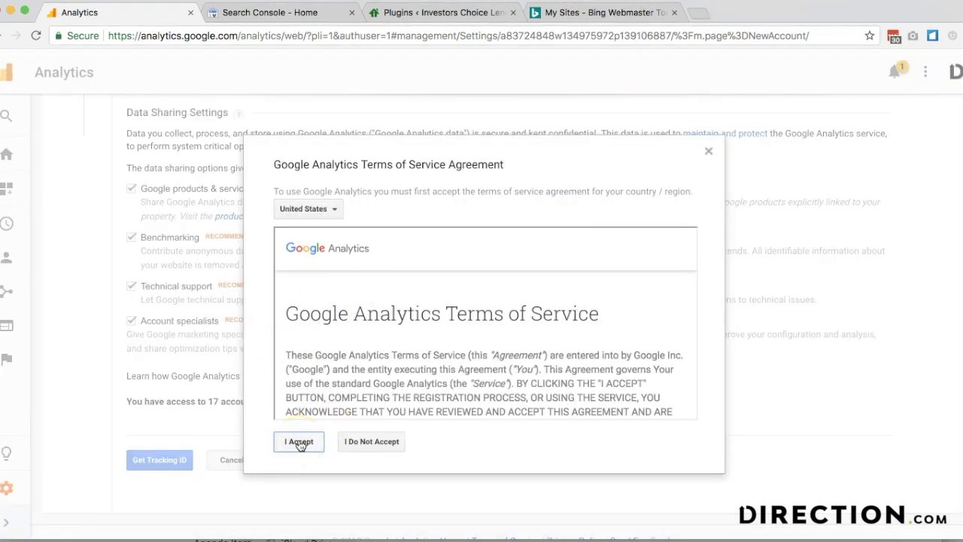
click(328, 246)
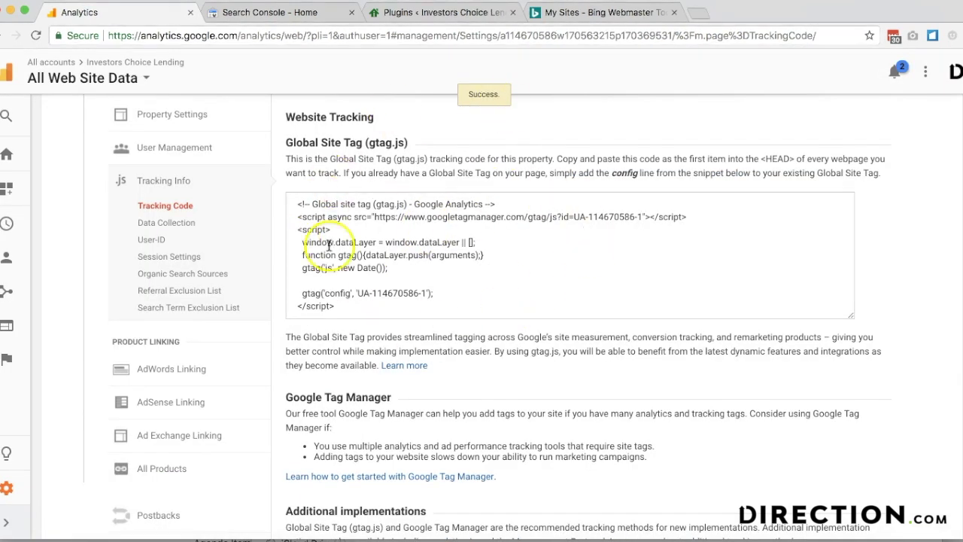
click(389, 230)
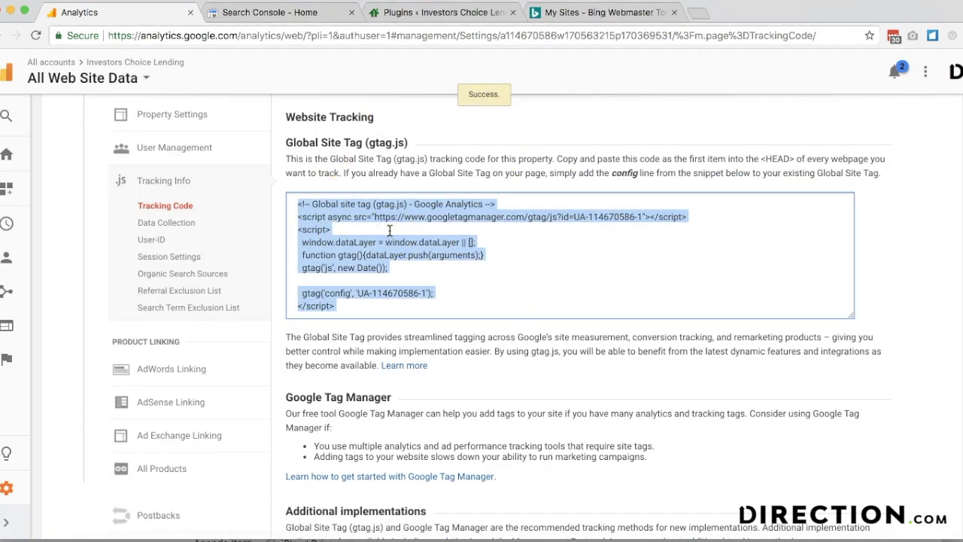
click(395, 13)
scroll(33, 424, down, 5)
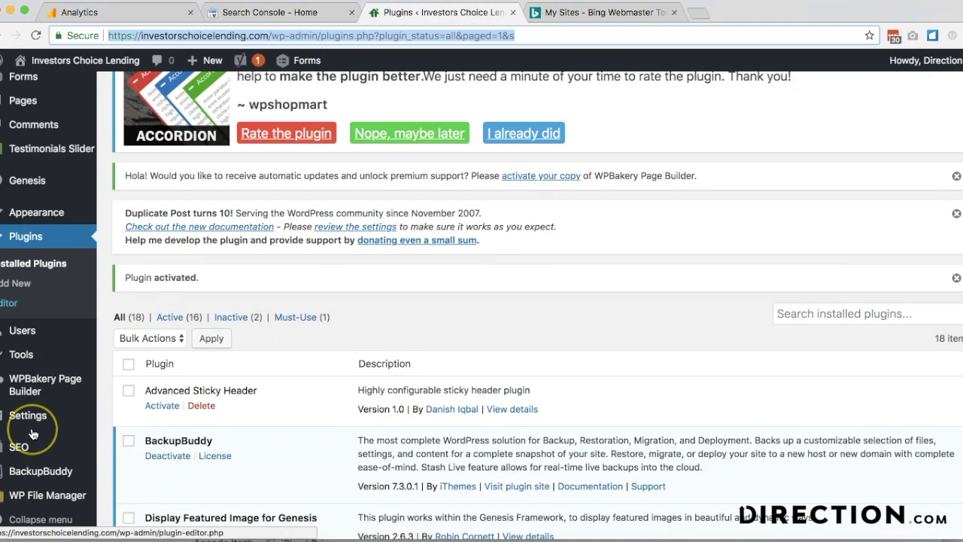
- Paste the gtag code into Scripts in Header under Insert Headers and Footers and save
click(32, 422)
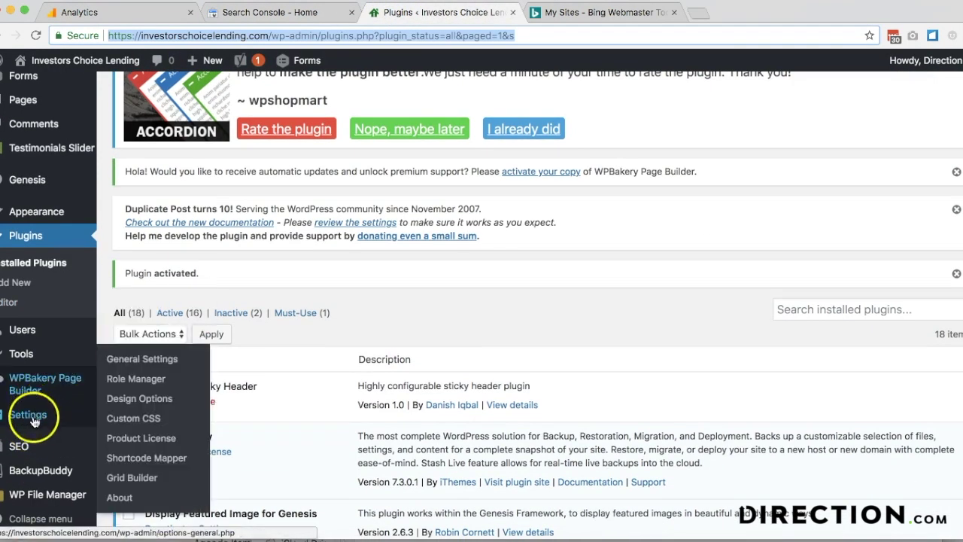
click(124, 442)
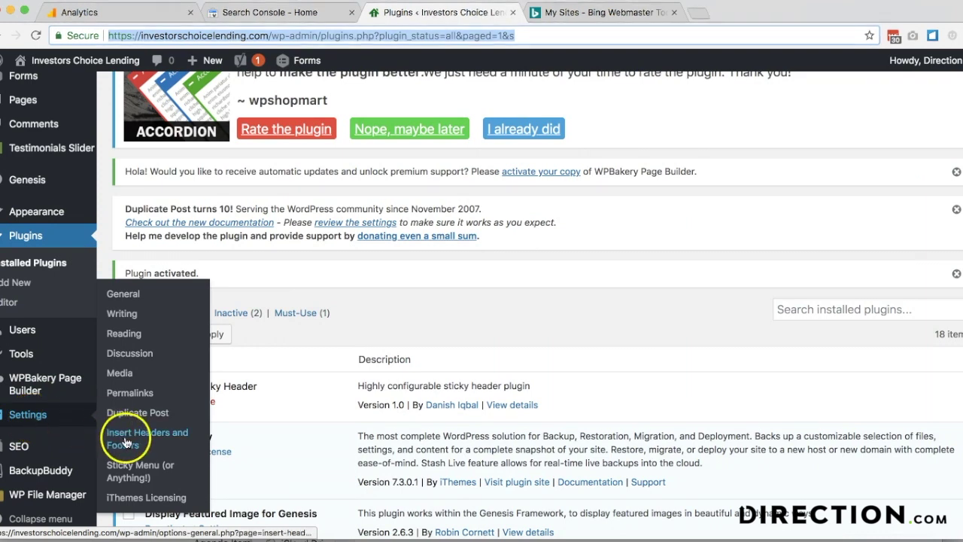
click(124, 442)
click(262, 355)
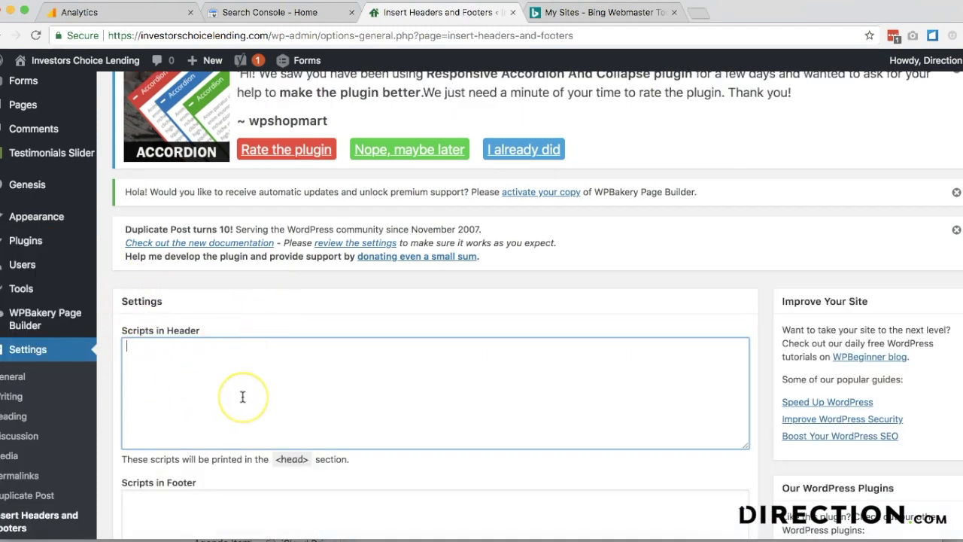
key(super+v)
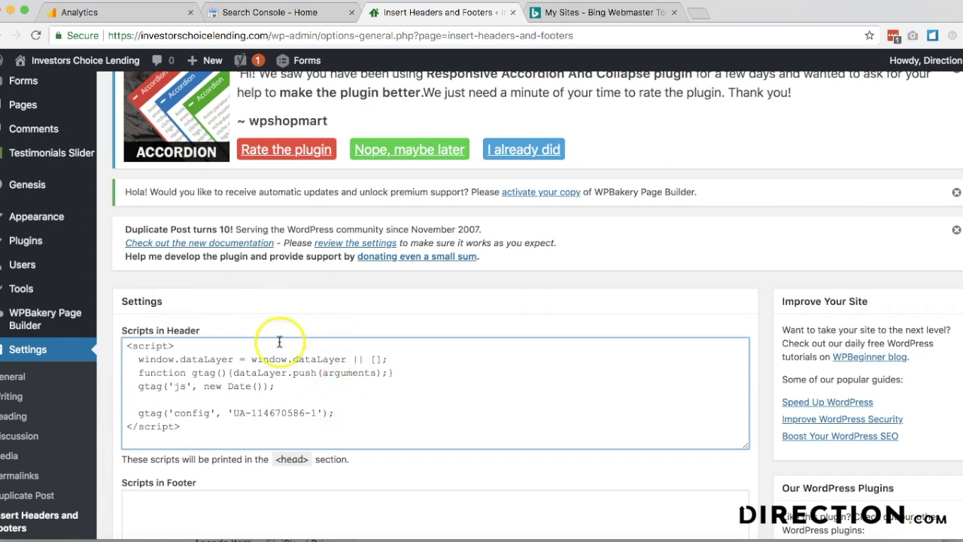
scroll(380, 397, down, 5)
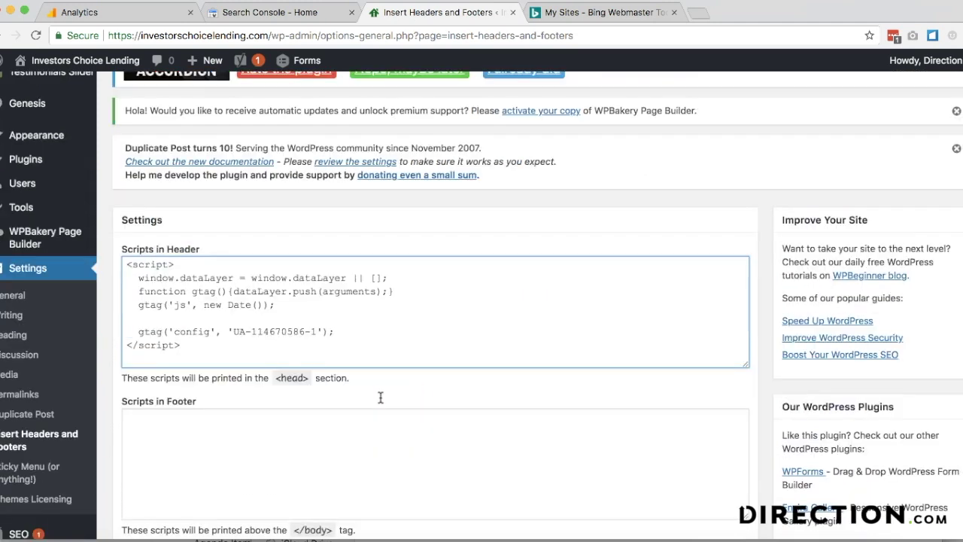
click(137, 444)
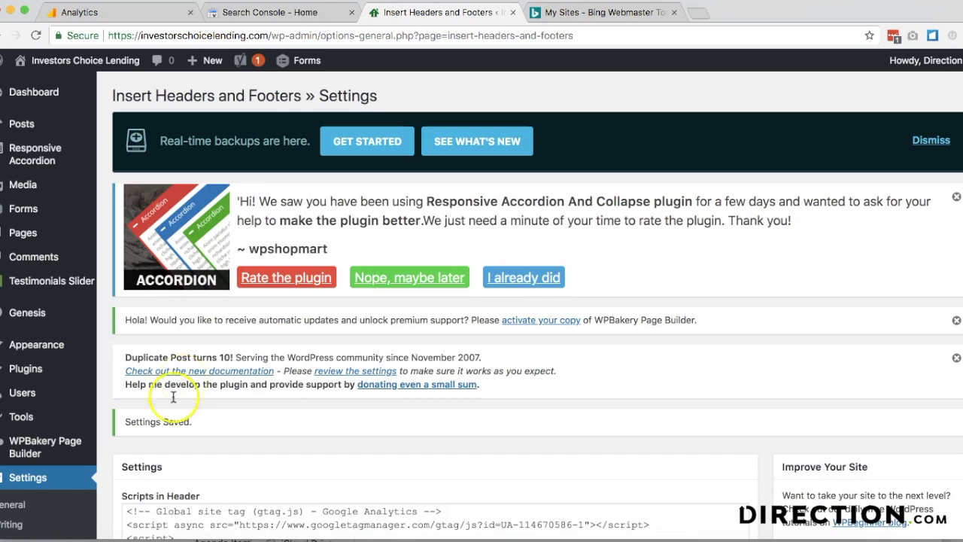
click(80, 12)
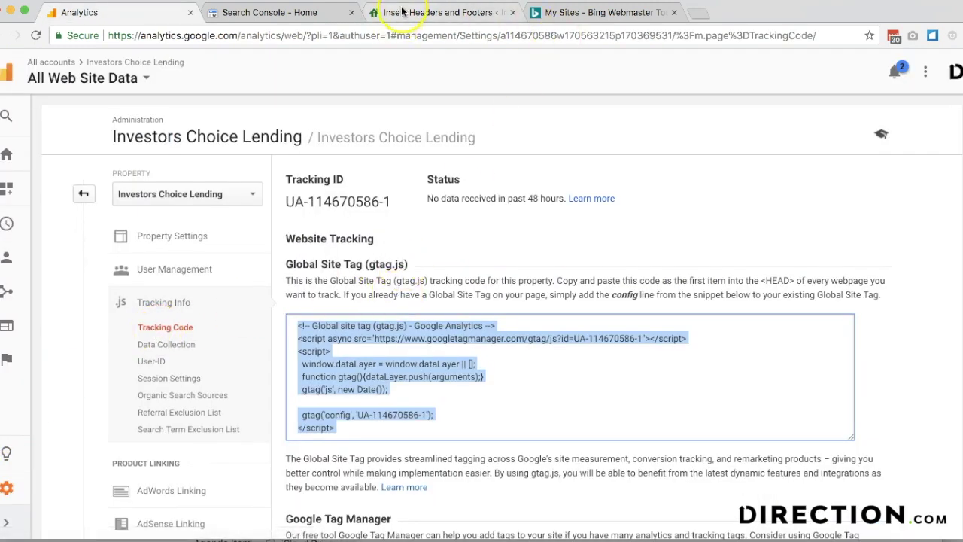
click(241, 13)
click(834, 149)
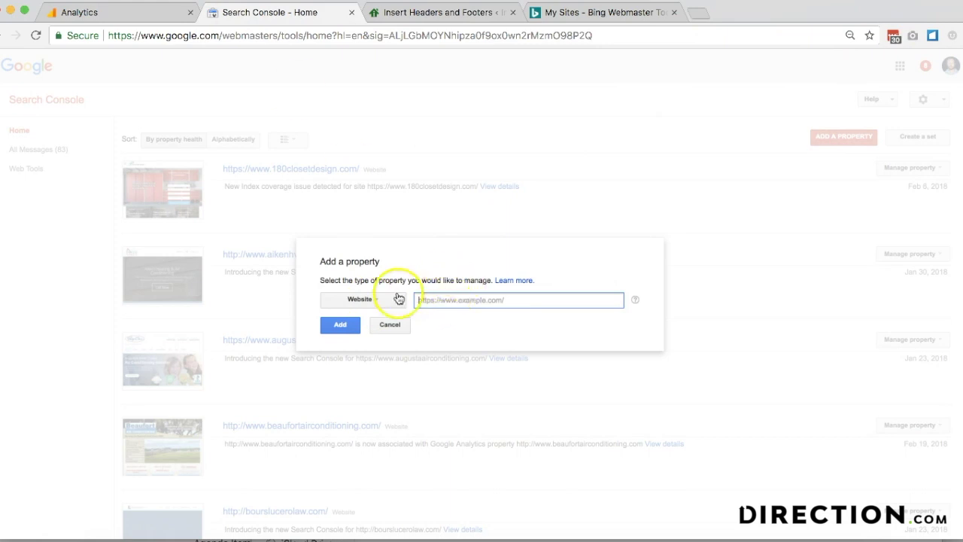
click(357, 323)
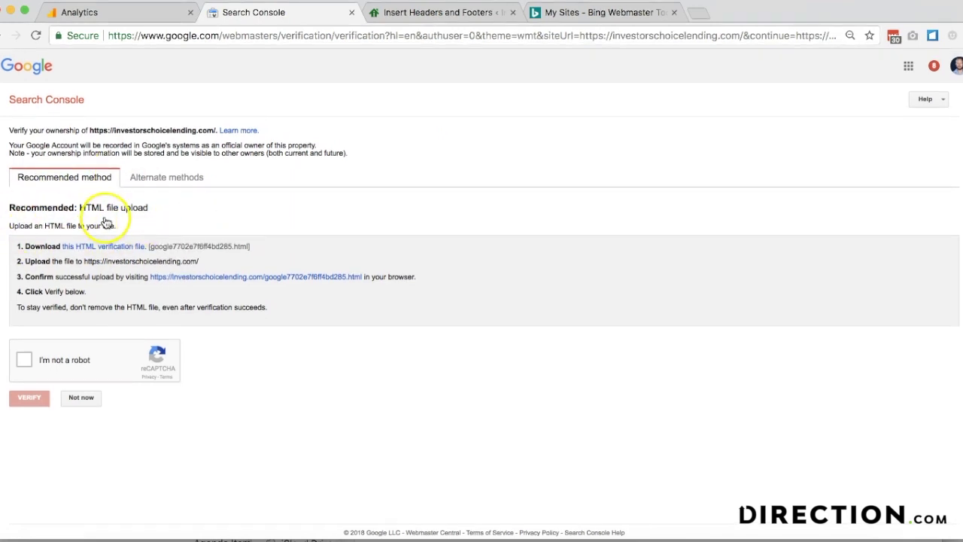
click(90, 247)
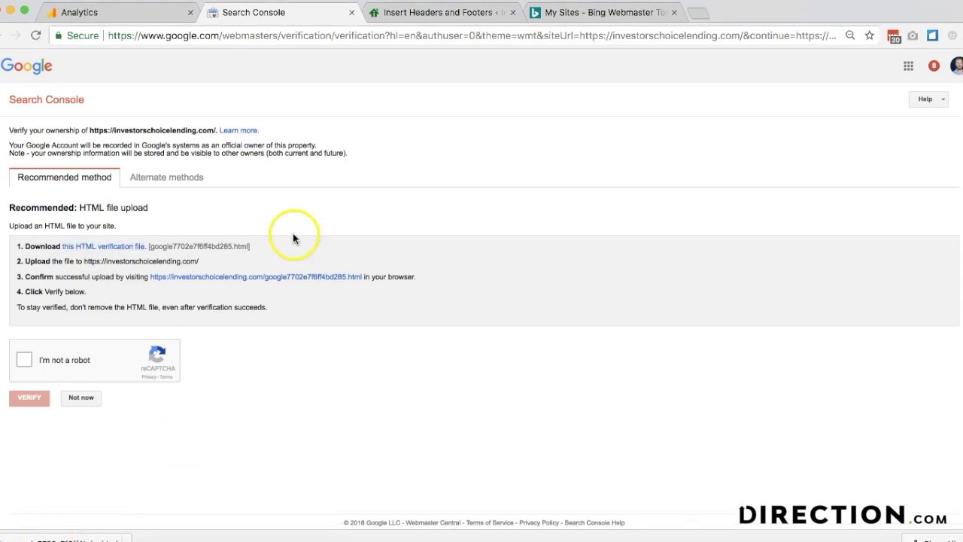
click(419, 12)
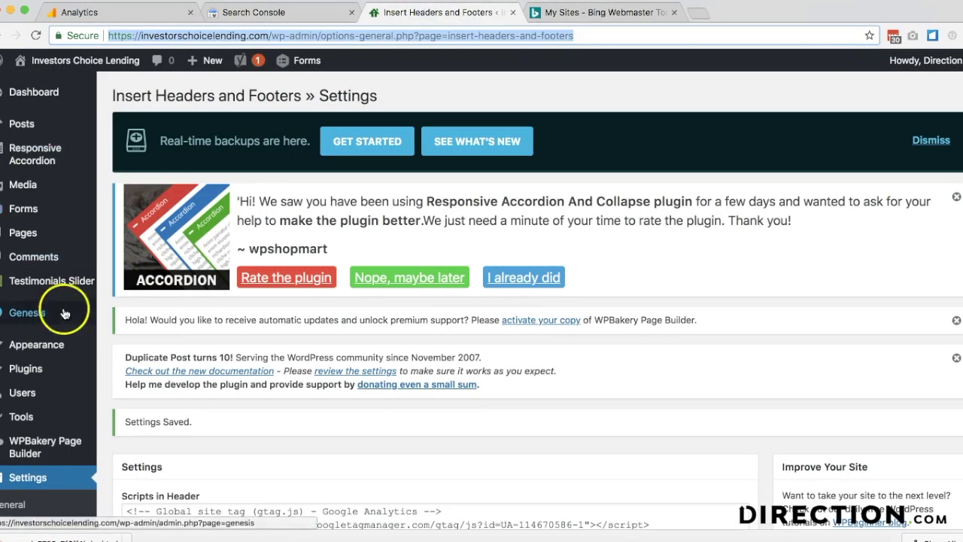
- Upload the Google verification HTML file into public_html using WP File Manager
scroll(65, 309, down, 5)
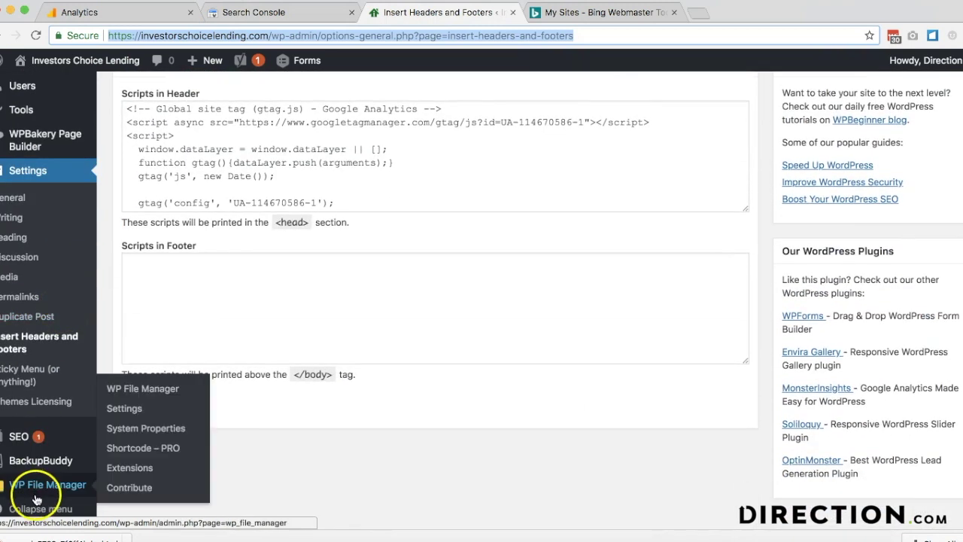
click(37, 497)
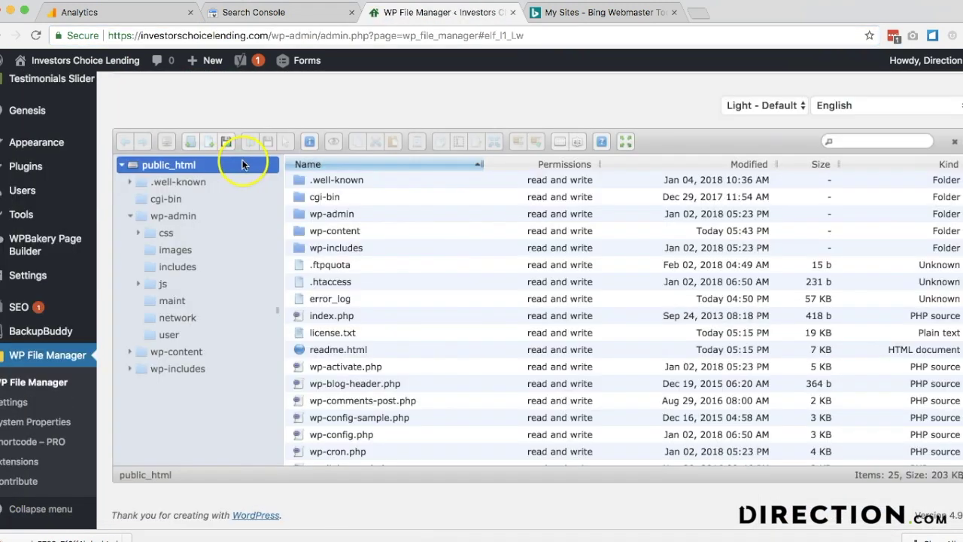
drag(85, 539, 424, 311)
click(278, 12)
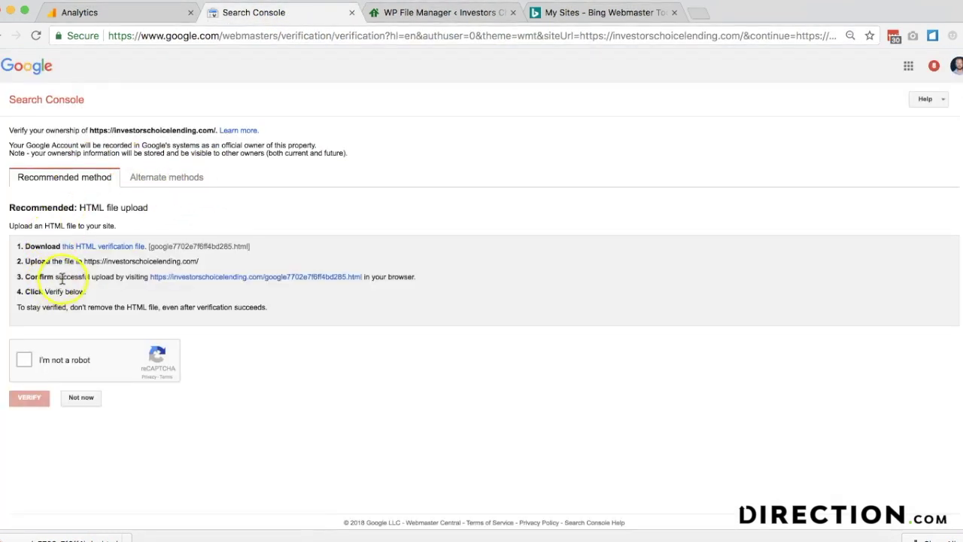
- Confirm the verification file loads, pass the reCAPTCHA, and verify site ownership
click(194, 280)
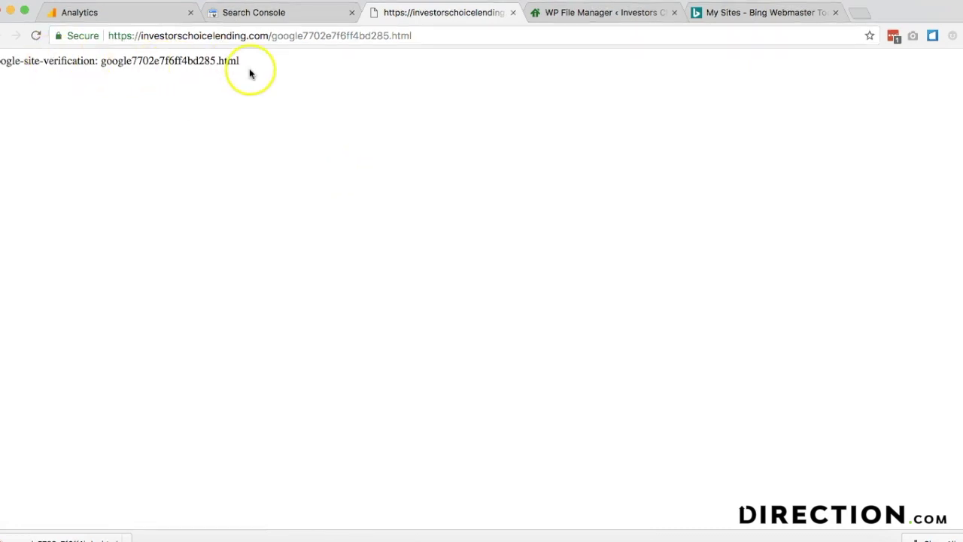
key(ctrl+shift+Tab)
click(28, 355)
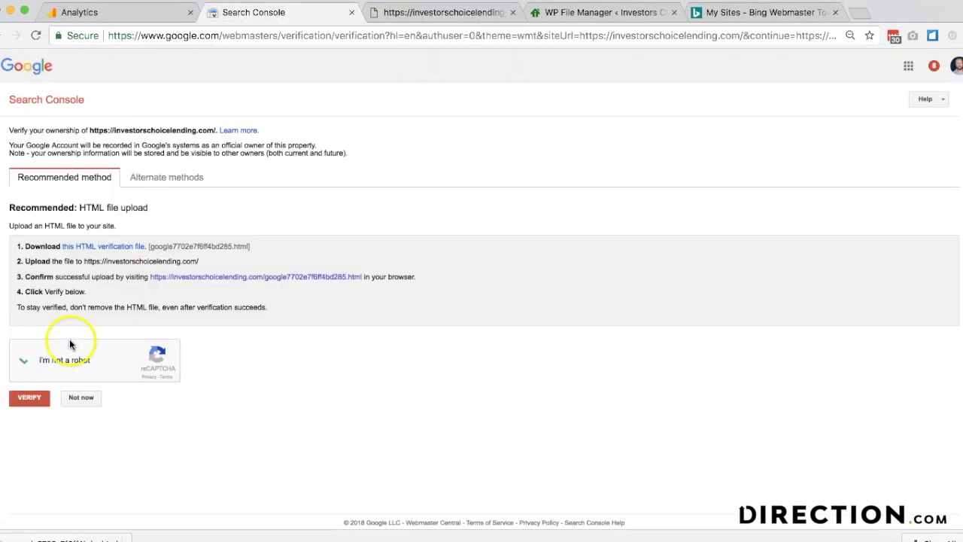
click(34, 398)
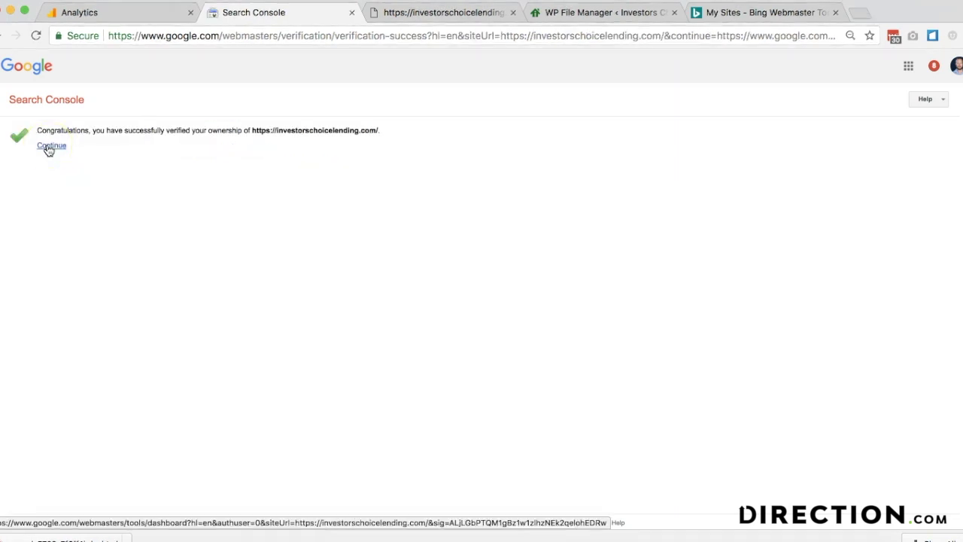
click(49, 146)
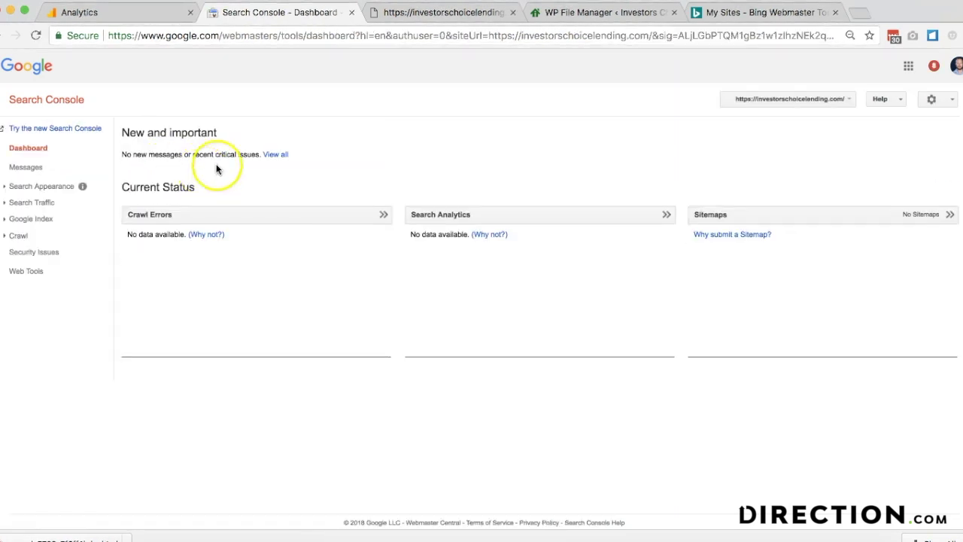
- Open the Sitemaps report, then go back to WordPress's Yoast SEO dashboard
click(727, 219)
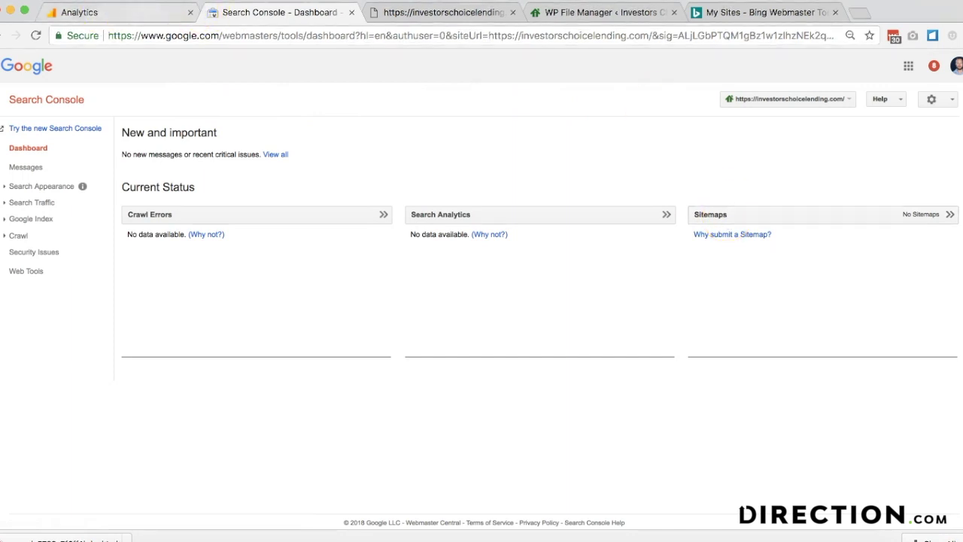
click(550, 14)
click(65, 423)
click(19, 308)
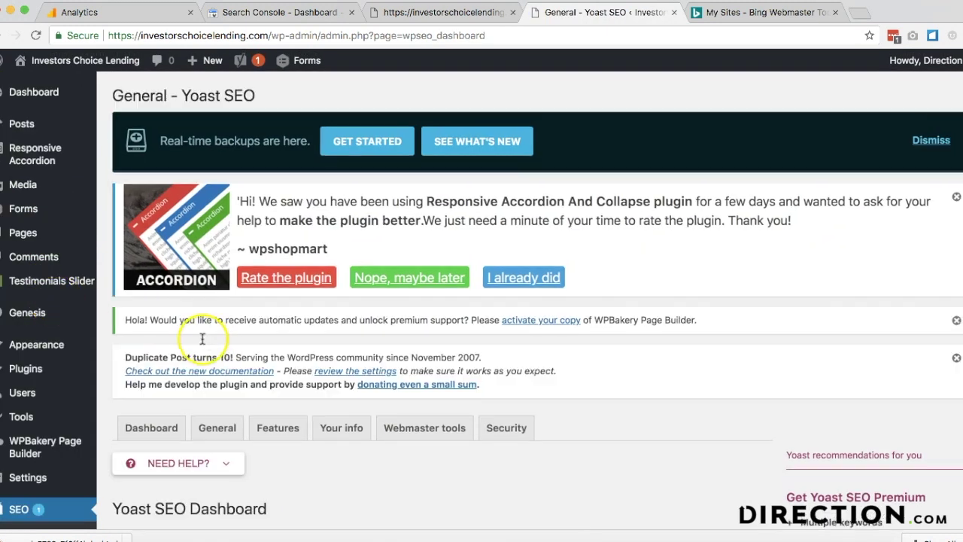
- Enable Yoast's advanced settings pages in the Features settings and save
click(277, 428)
scroll(278, 269, down, 6)
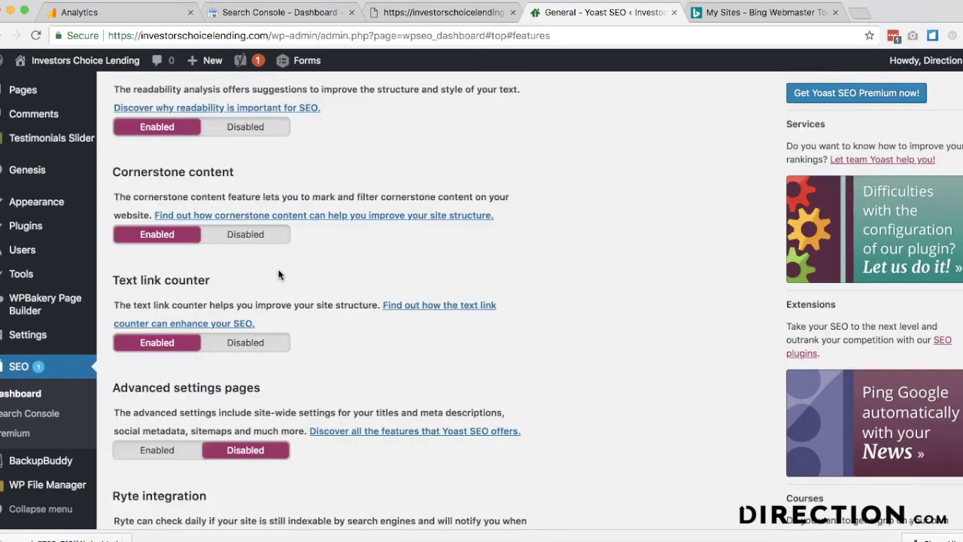
scroll(256, 301, up, 2)
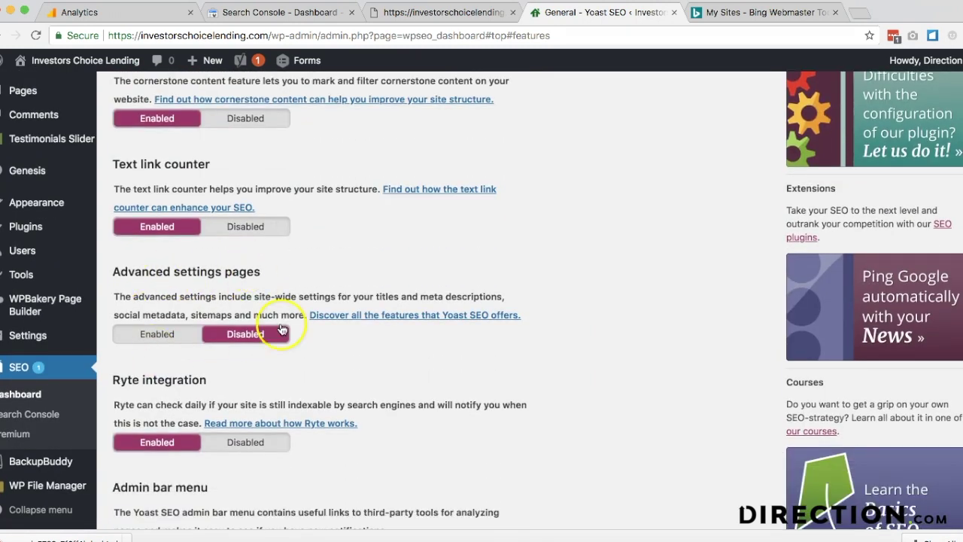
click(159, 333)
scroll(208, 368, down, 1)
scroll(208, 368, down, 3)
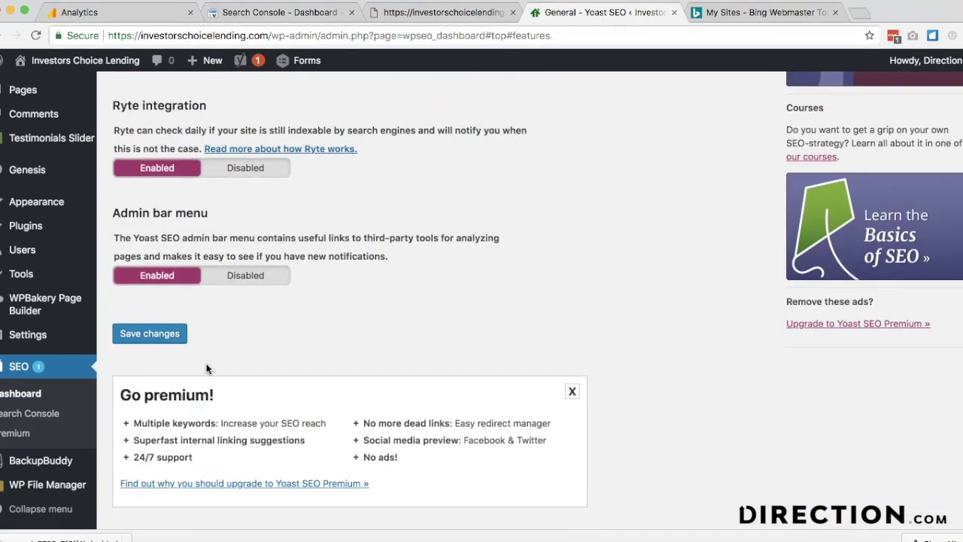
click(161, 339)
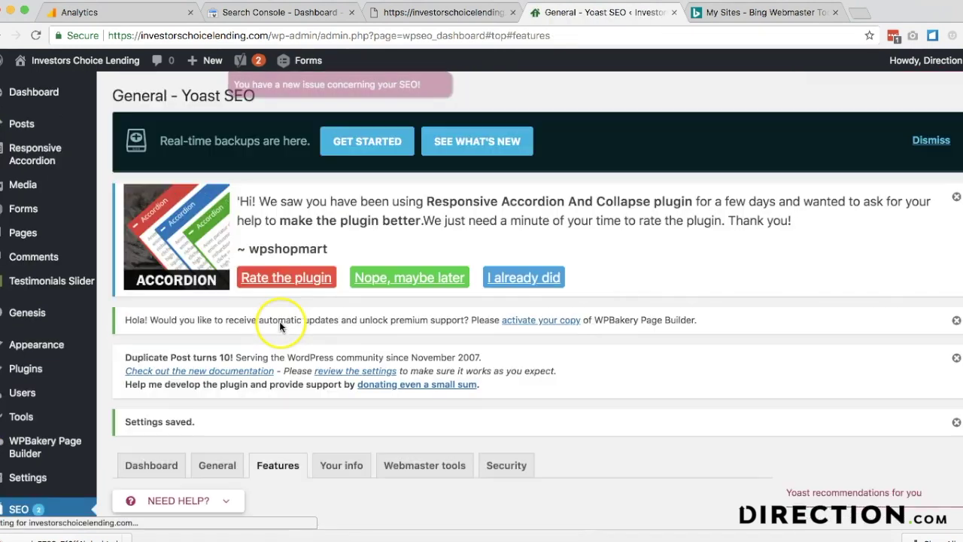
- Open the XML Sitemaps settings and check sitemap_index.xml, which returns 404 Not found
scroll(175, 385, down, 5)
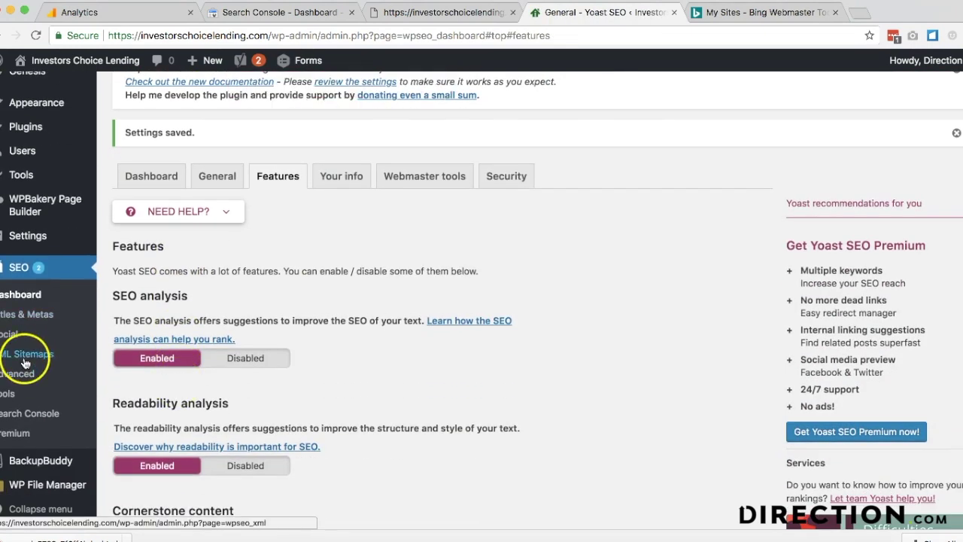
click(38, 357)
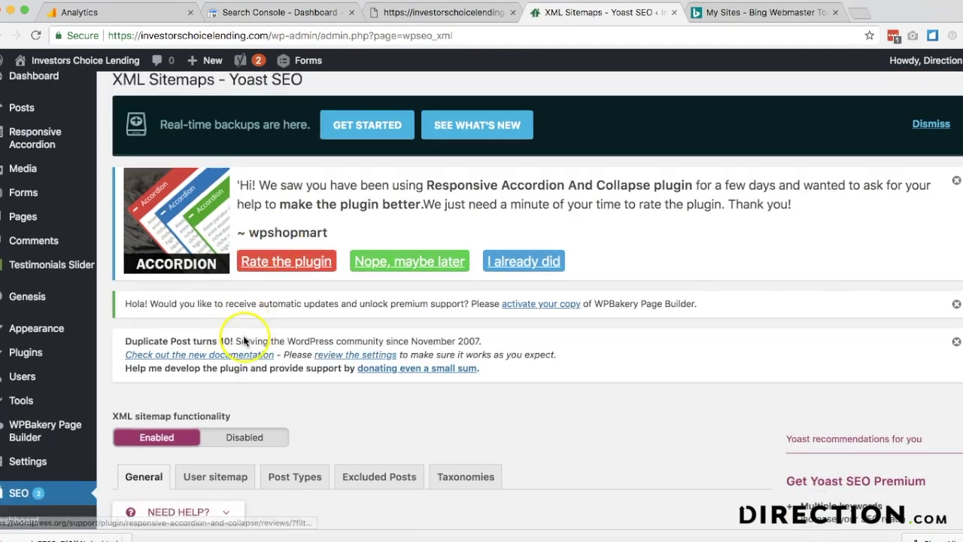
scroll(245, 337, down, 4)
click(302, 307)
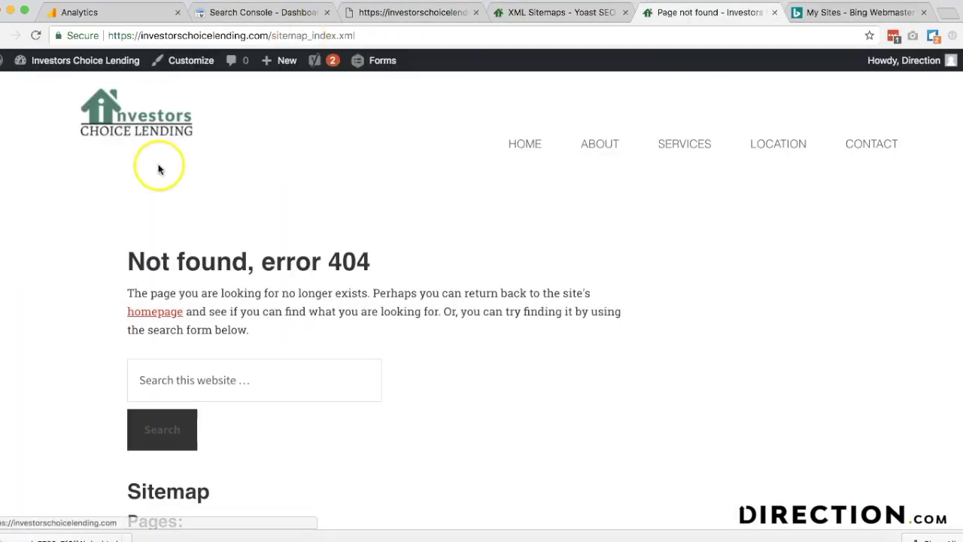
click(527, 15)
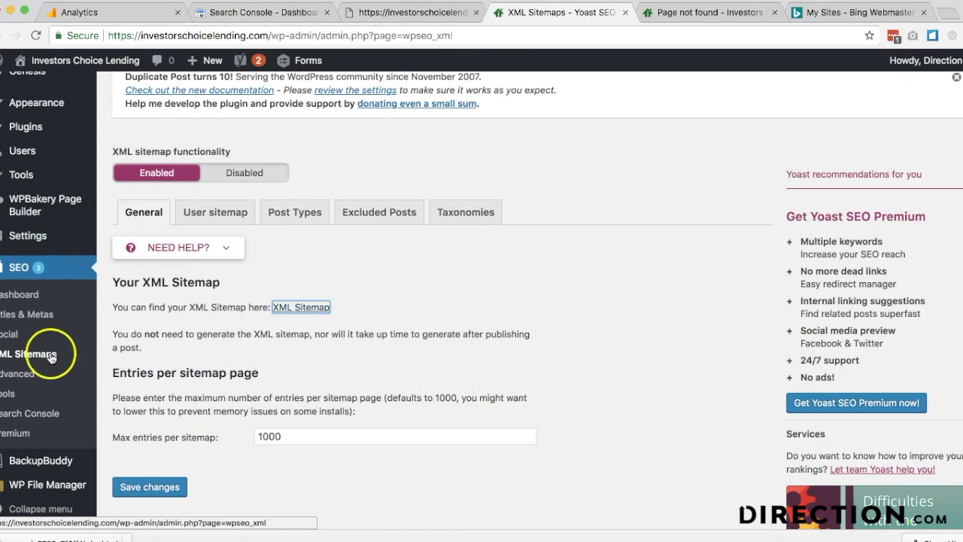
- Authorize Yoast SEO with the chosen Google account to manage Search Console data
click(21, 411)
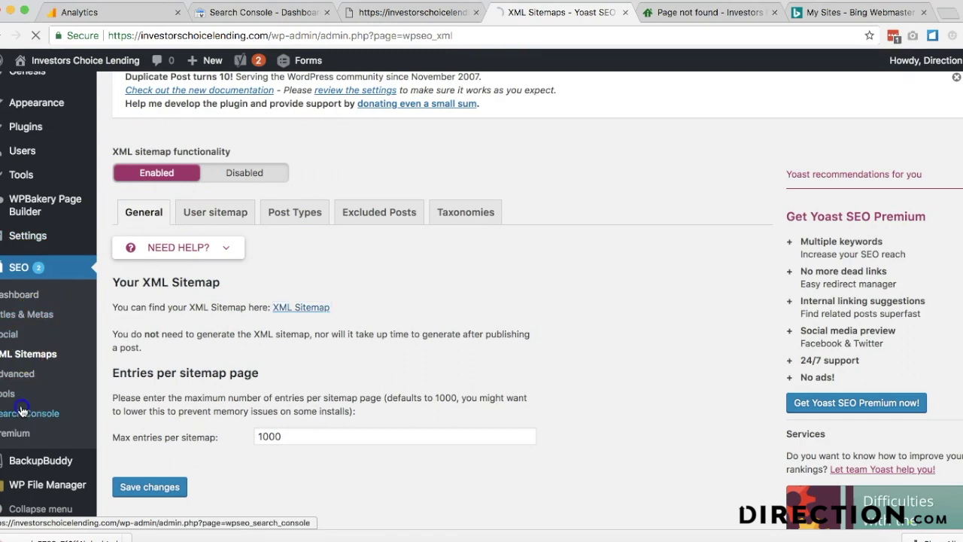
scroll(288, 327, down, 5)
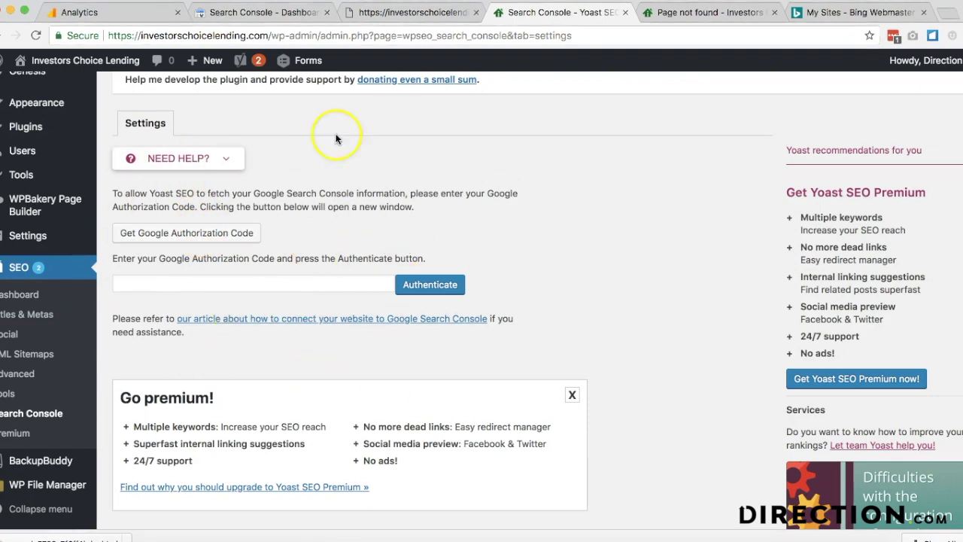
click(208, 233)
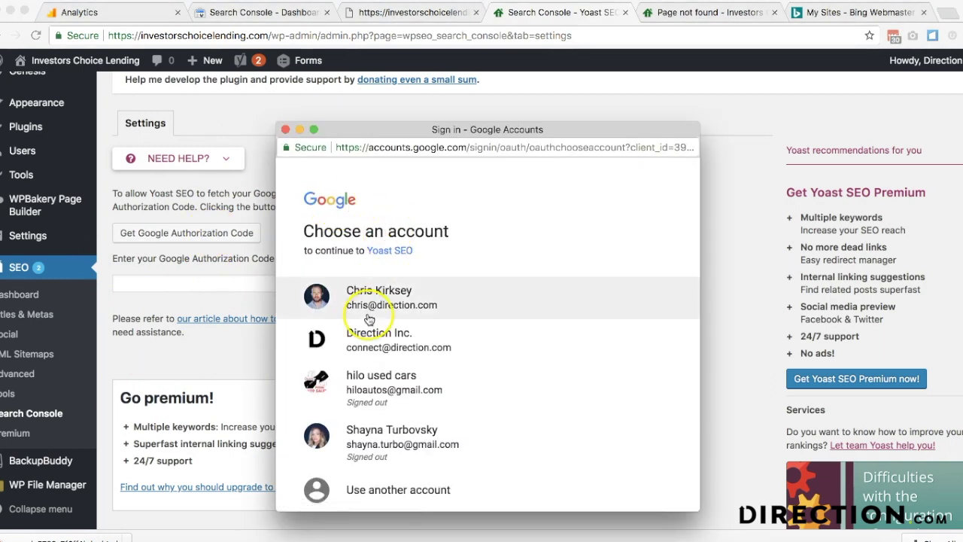
click(369, 319)
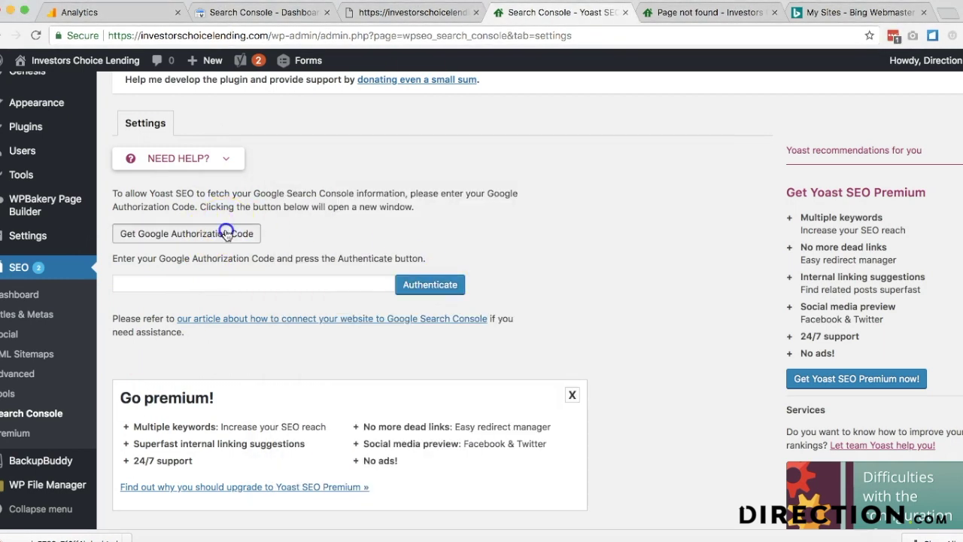
click(226, 234)
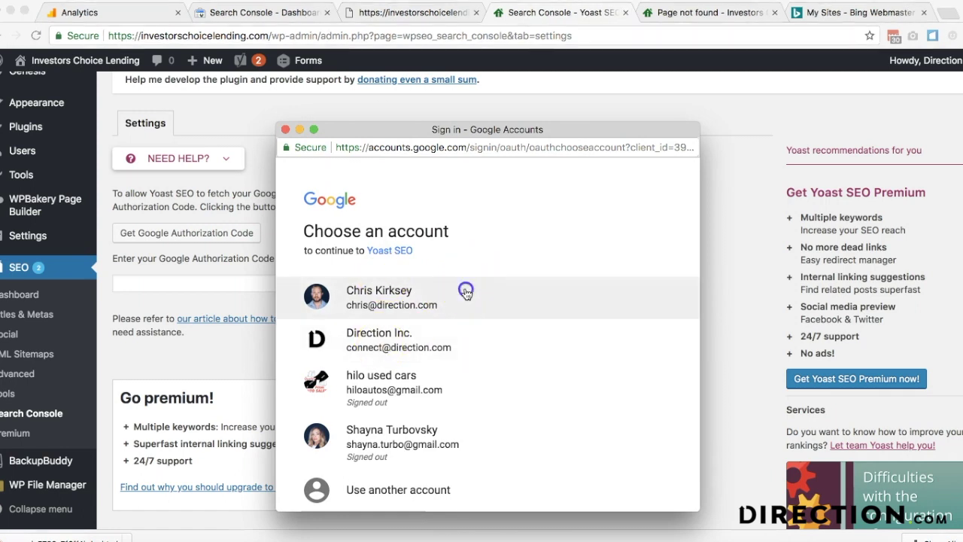
click(466, 292)
click(636, 435)
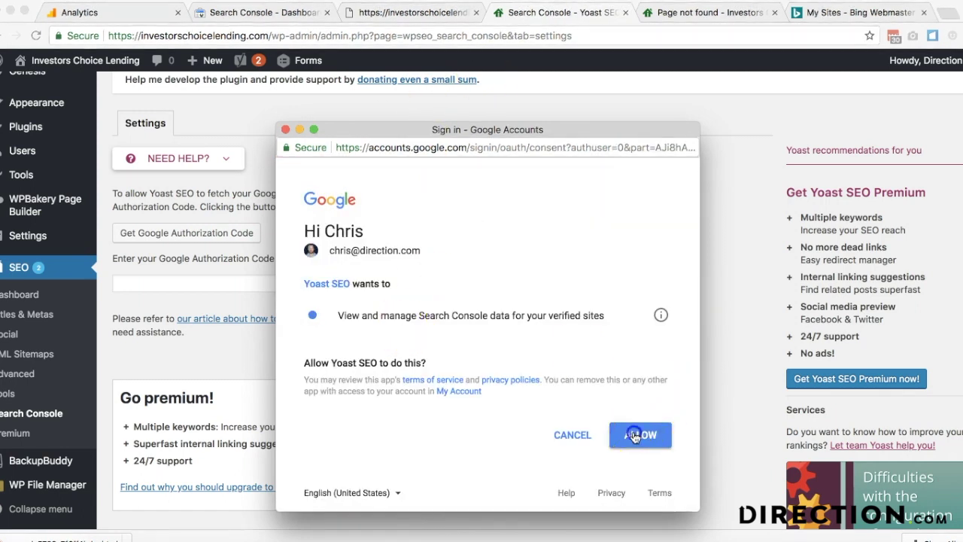
- Paste the Google authorization code into Yoast's Search Console settings and authenticate
click(410, 305)
key(super+c)
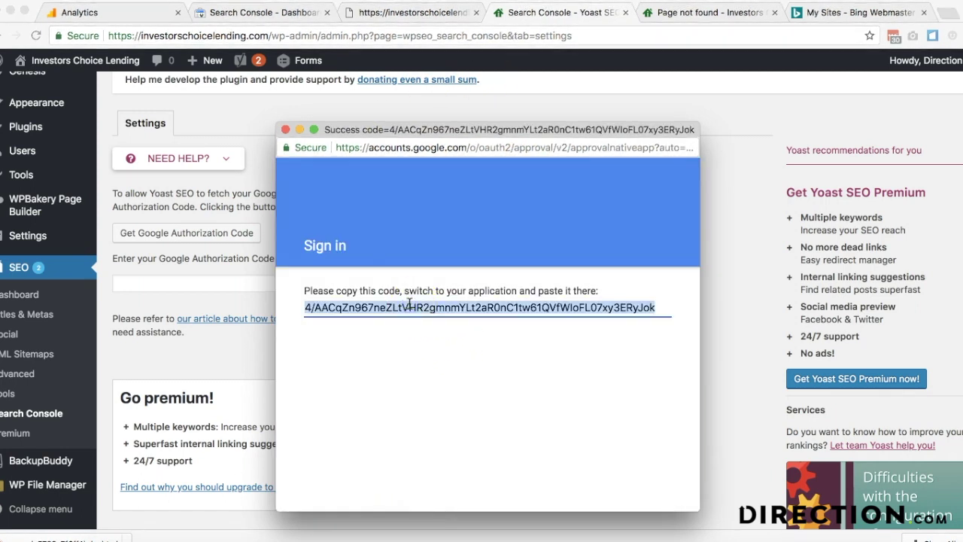
click(181, 291)
click(183, 284)
key(super+v)
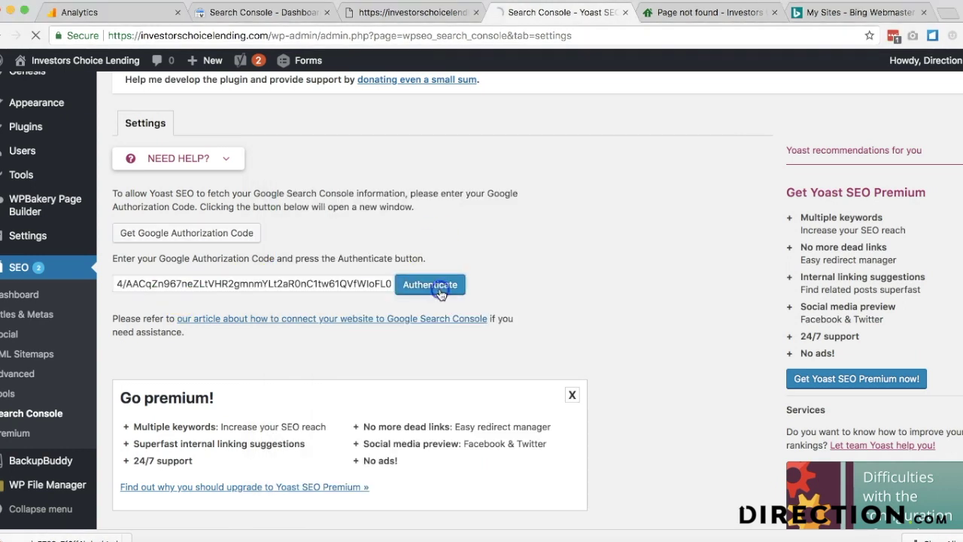
click(430, 284)
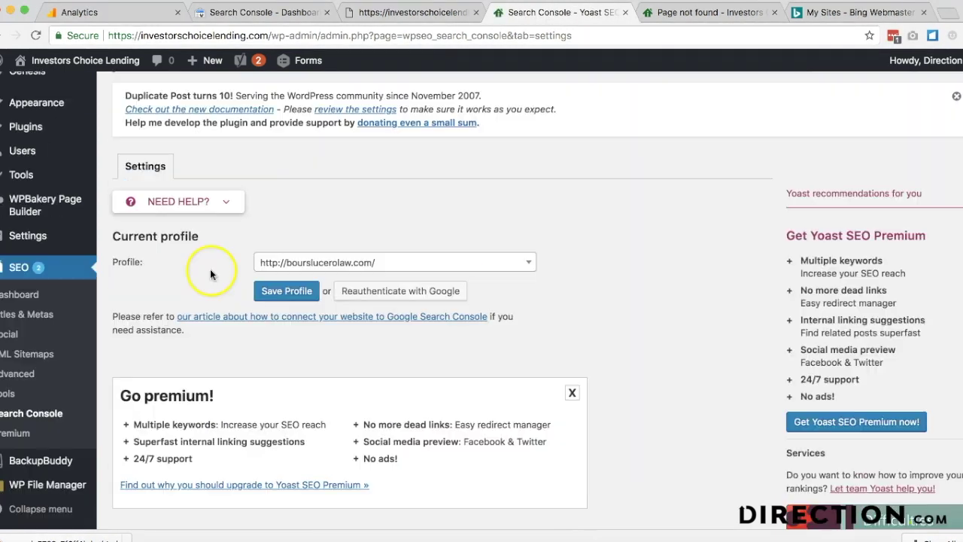
click(310, 259)
scroll(321, 327, down, 3)
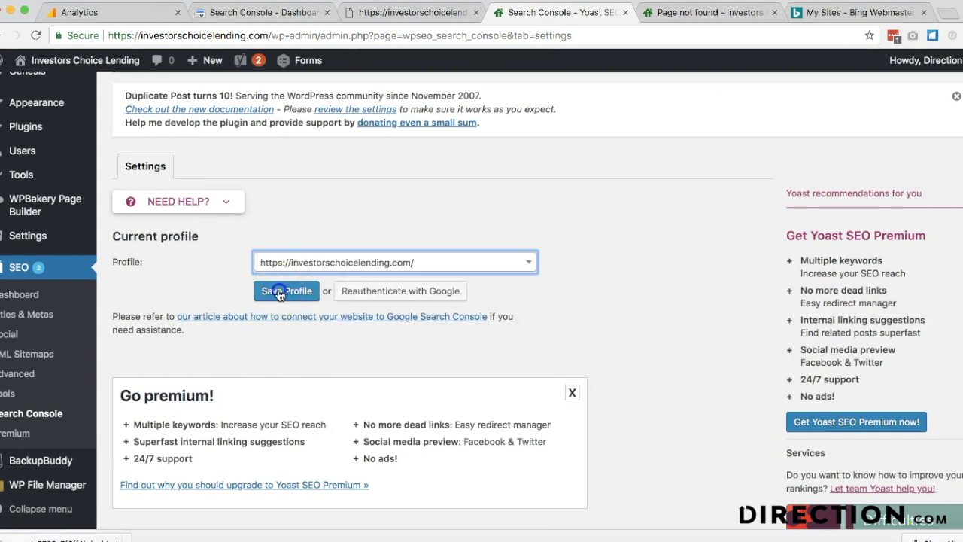
click(279, 293)
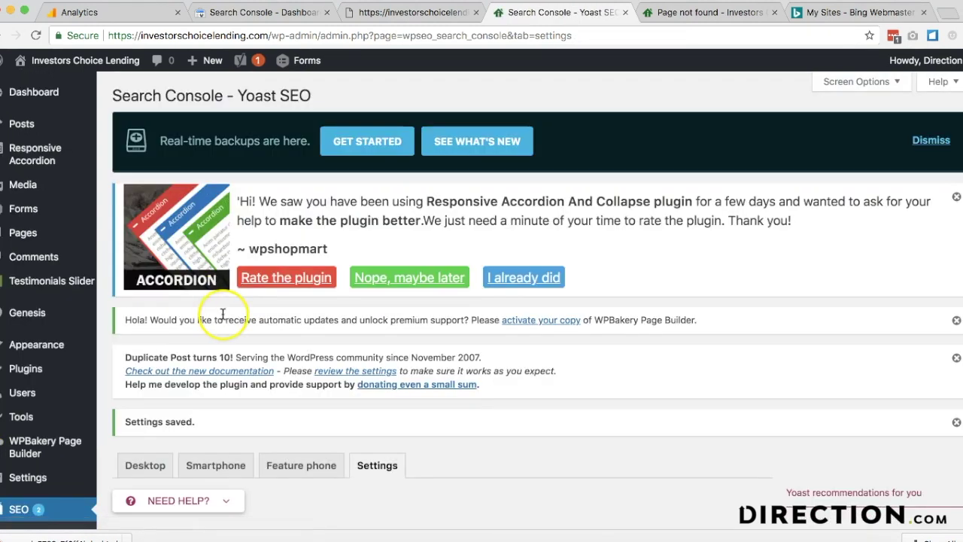
scroll(221, 314, down, 2)
click(279, 17)
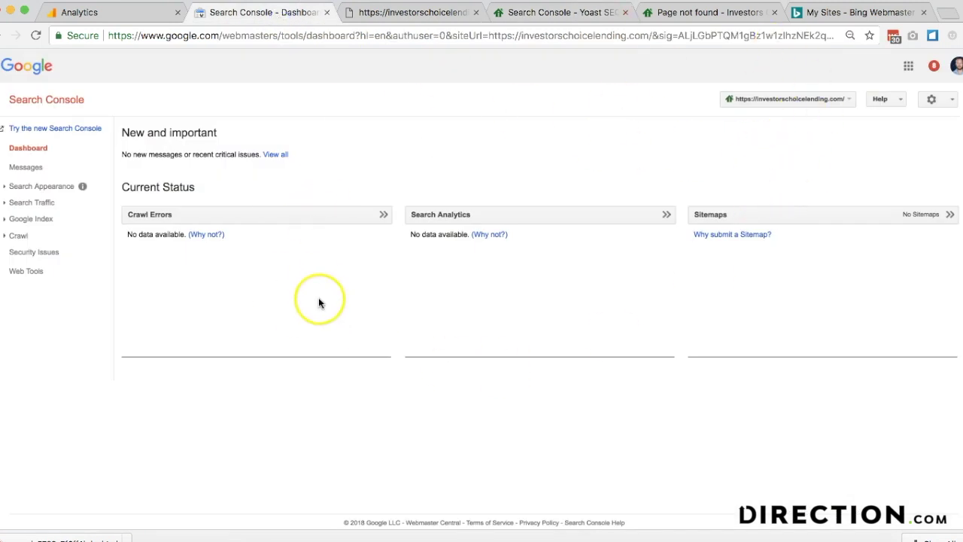
- Add a new user by e-mail to the property's Users and Property Owners with Full permission
click(931, 98)
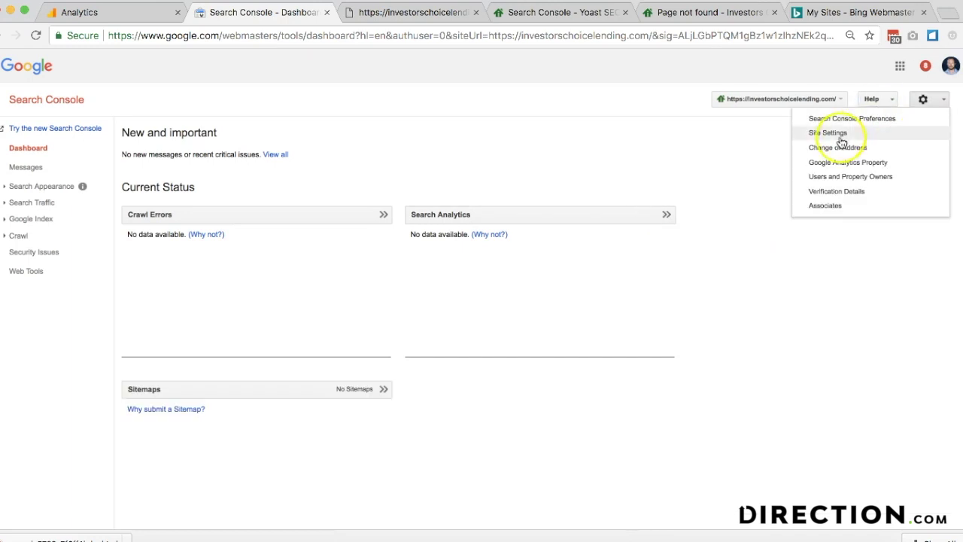
click(842, 178)
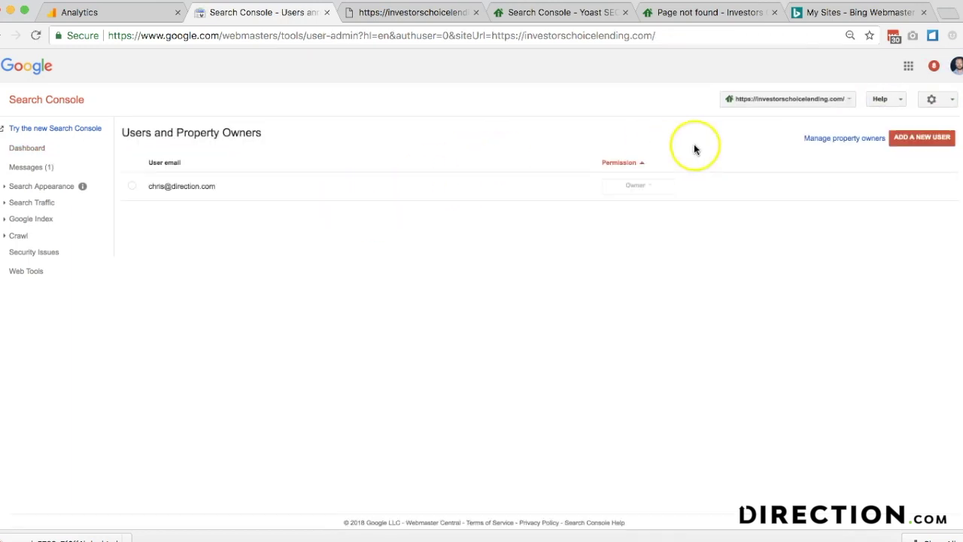
click(933, 138)
click(443, 299)
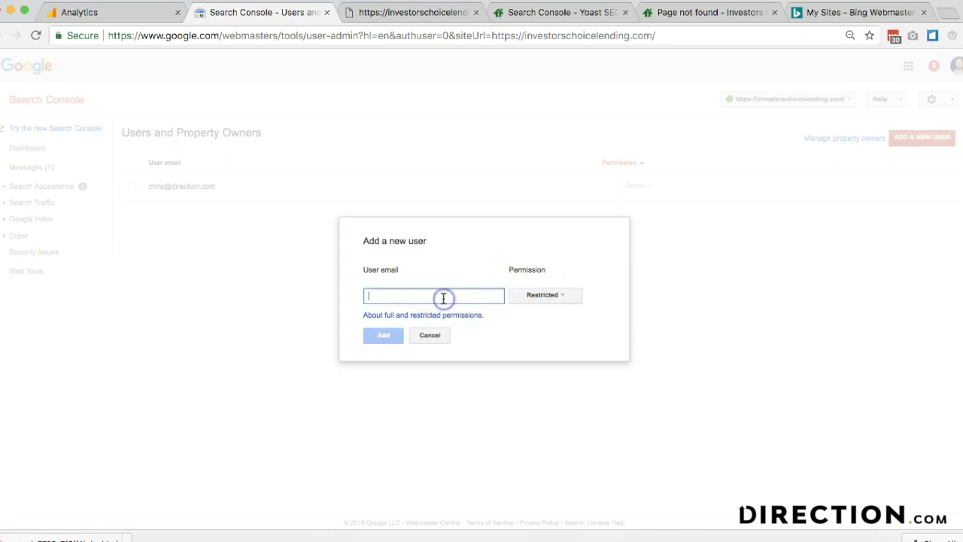
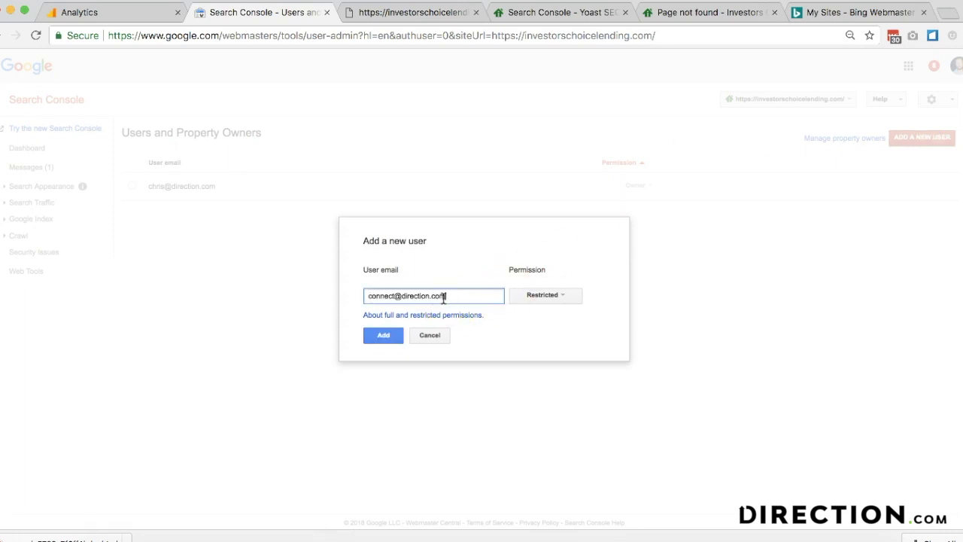
click(552, 295)
click(528, 329)
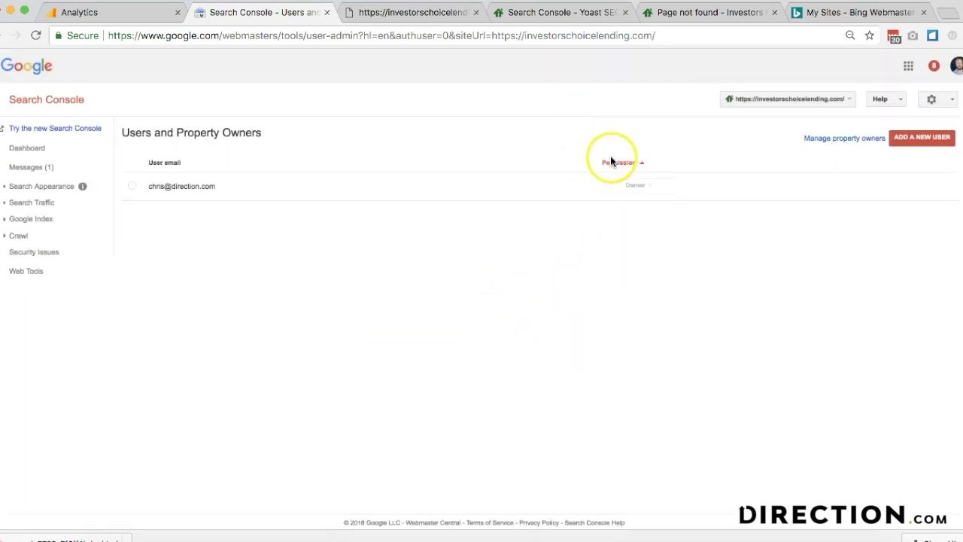
- Add a second user with Full permission to the investorschoicelending.com property
click(923, 140)
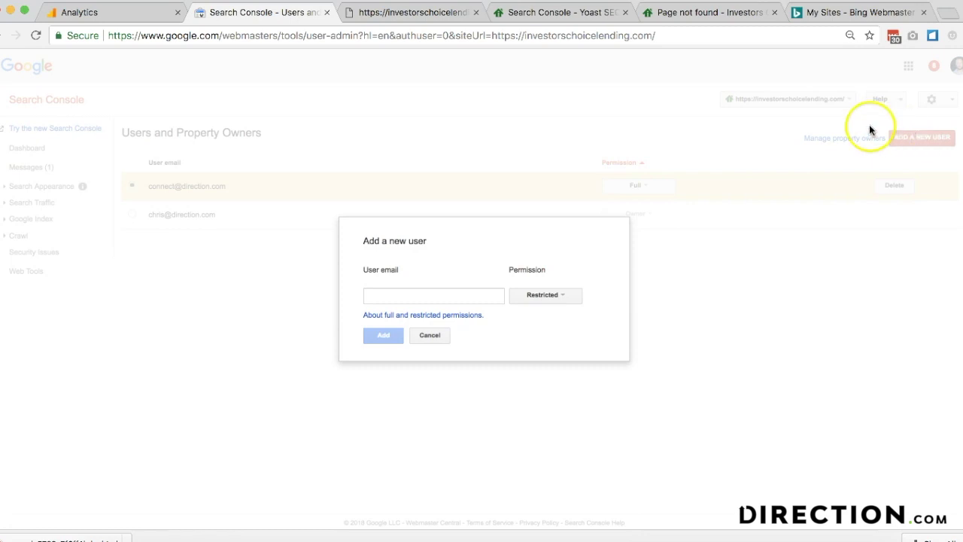
click(527, 296)
click(528, 326)
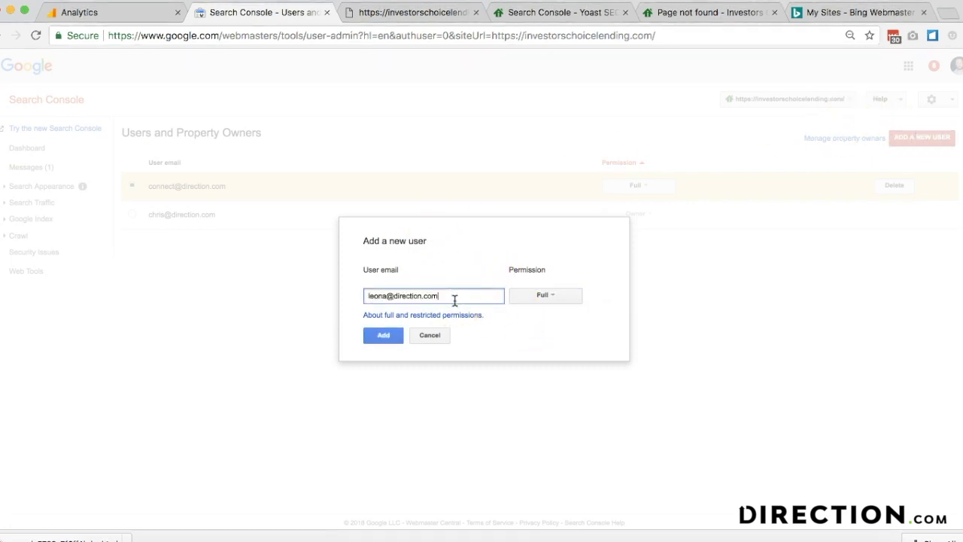
click(376, 331)
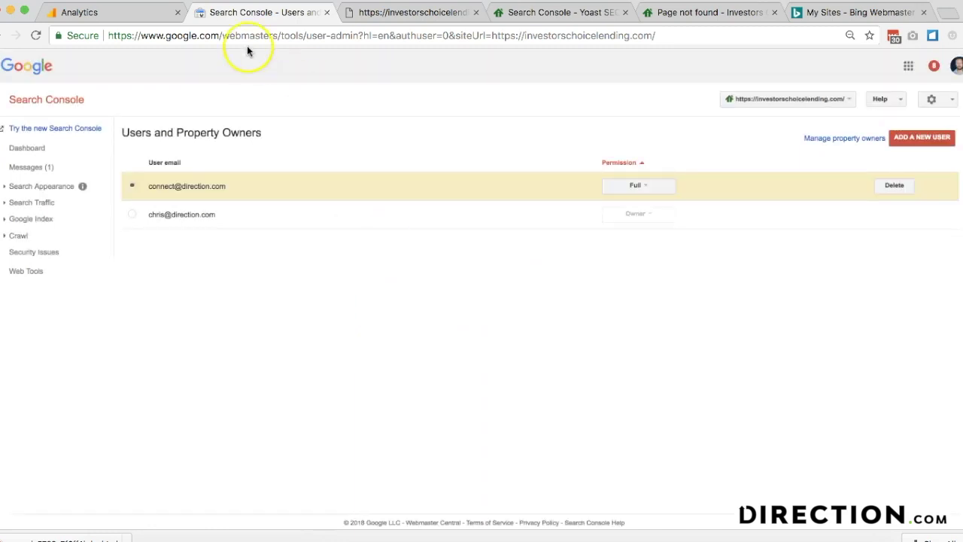
click(129, 21)
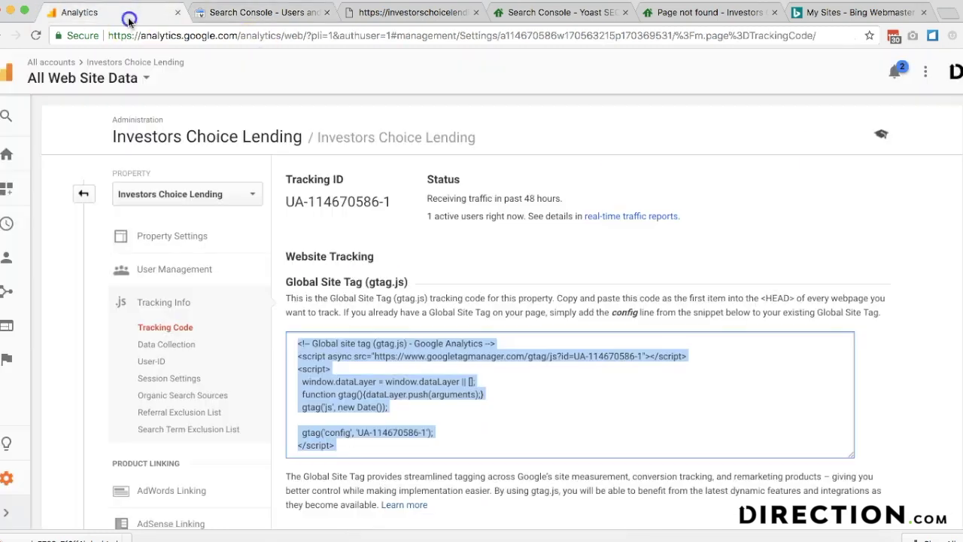
- Add a user to the Investors Choice Lending property with Edit, Collaborate, Read & Analyze and Manage Users rights
click(185, 260)
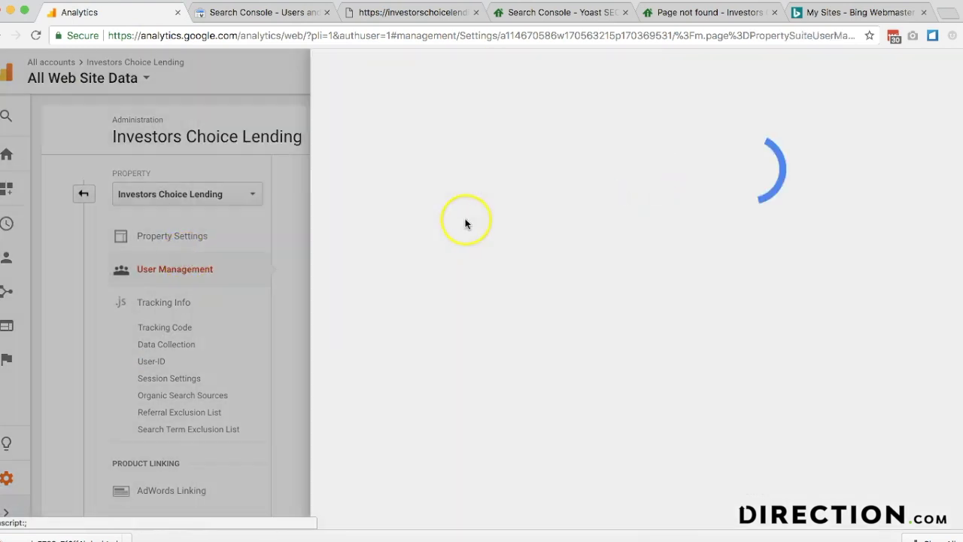
click(938, 72)
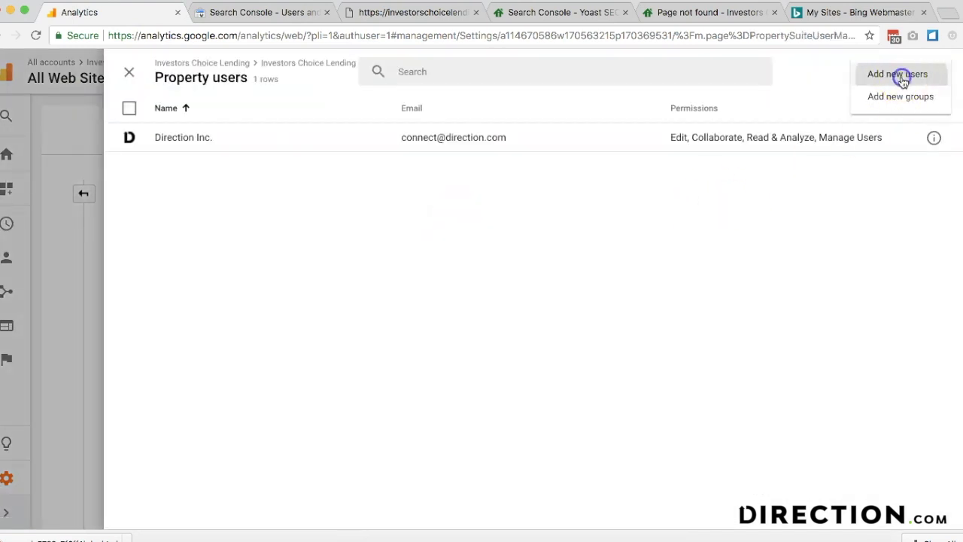
click(900, 74)
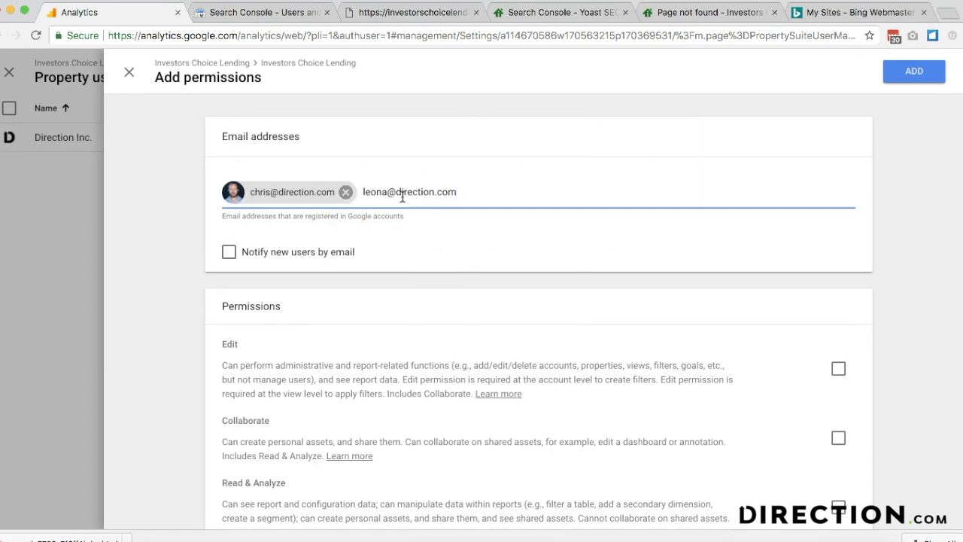
key(Return)
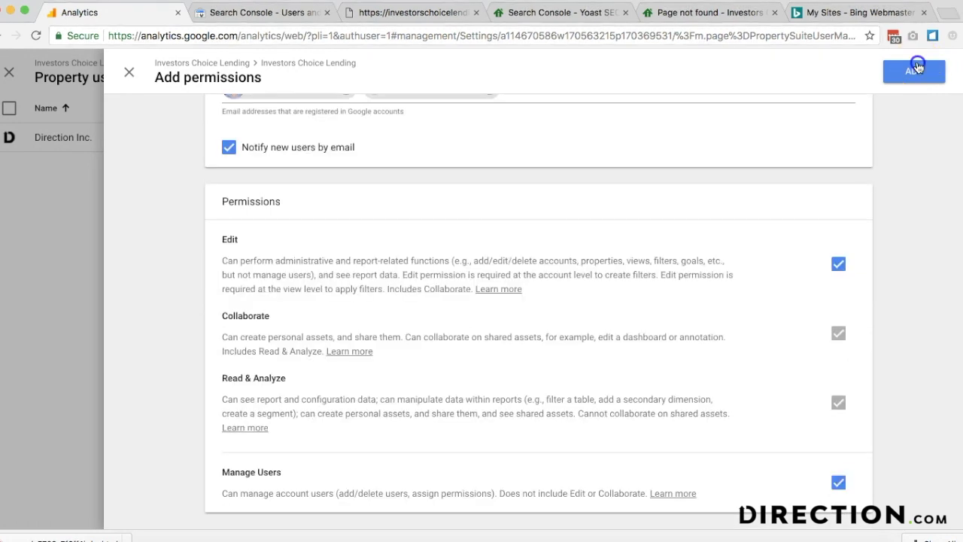
click(916, 67)
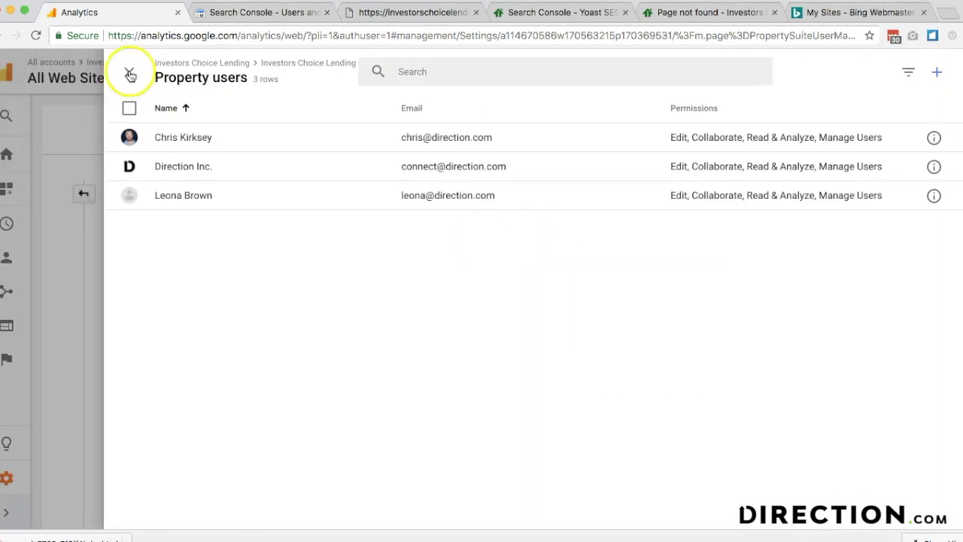
click(130, 76)
click(326, 270)
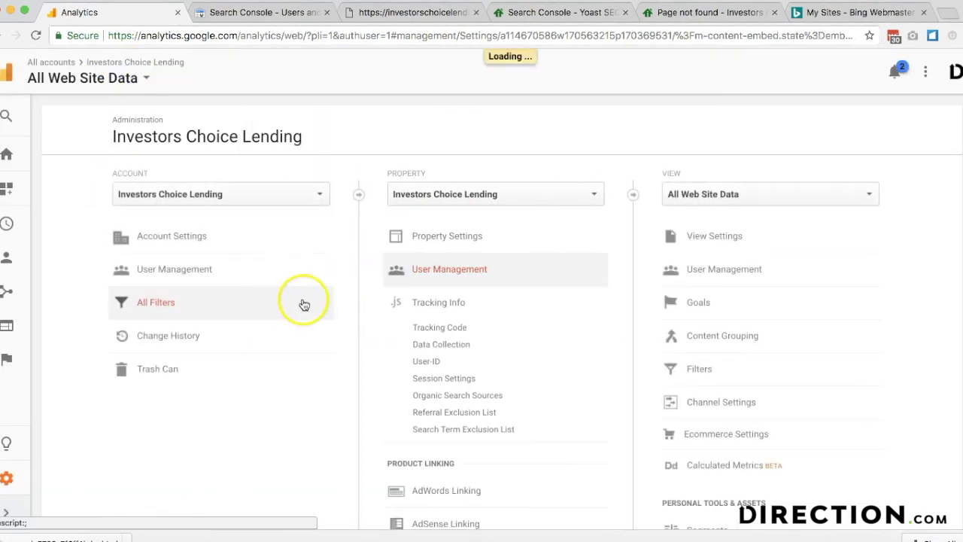
- Save the Yoast XML sitemap settings and select the sitemap_index.xml path from the opened sitemap index
click(162, 175)
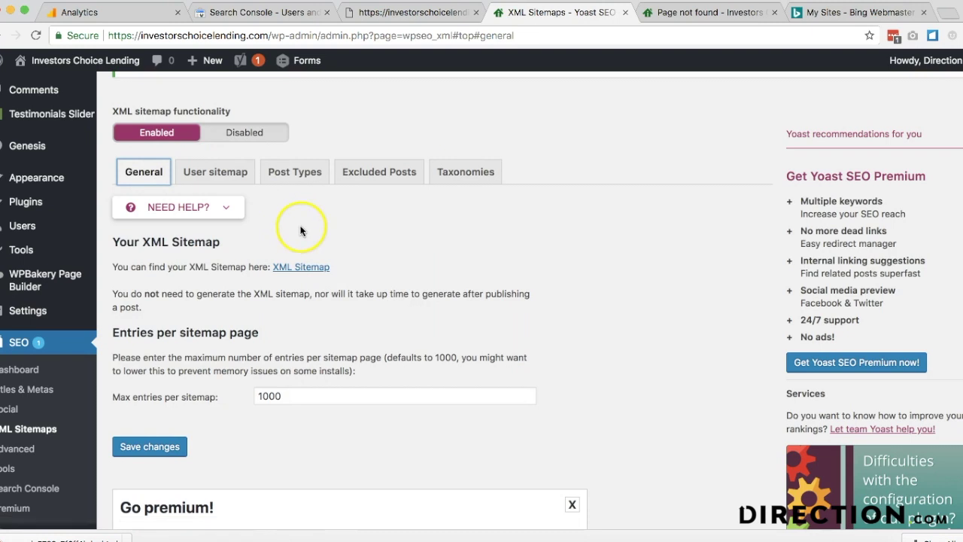
click(153, 447)
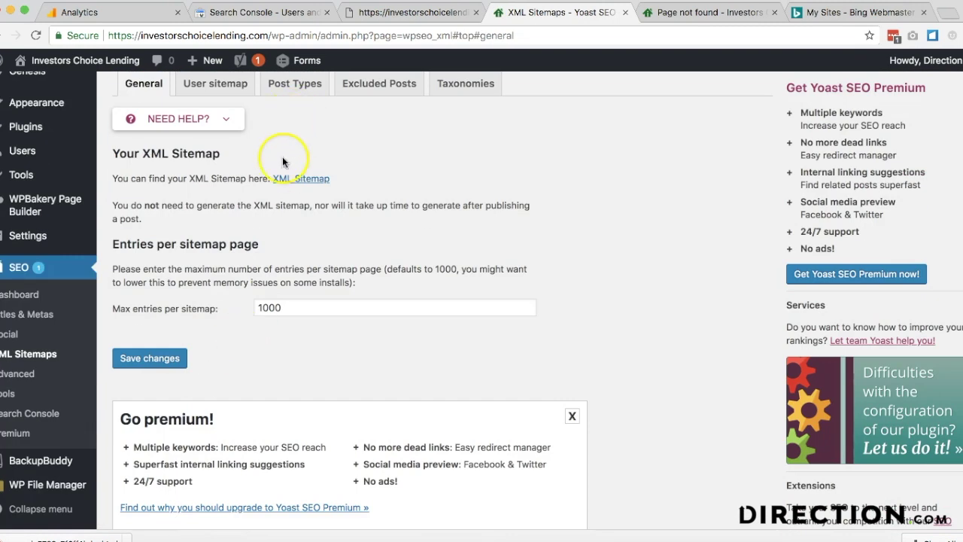
click(290, 179)
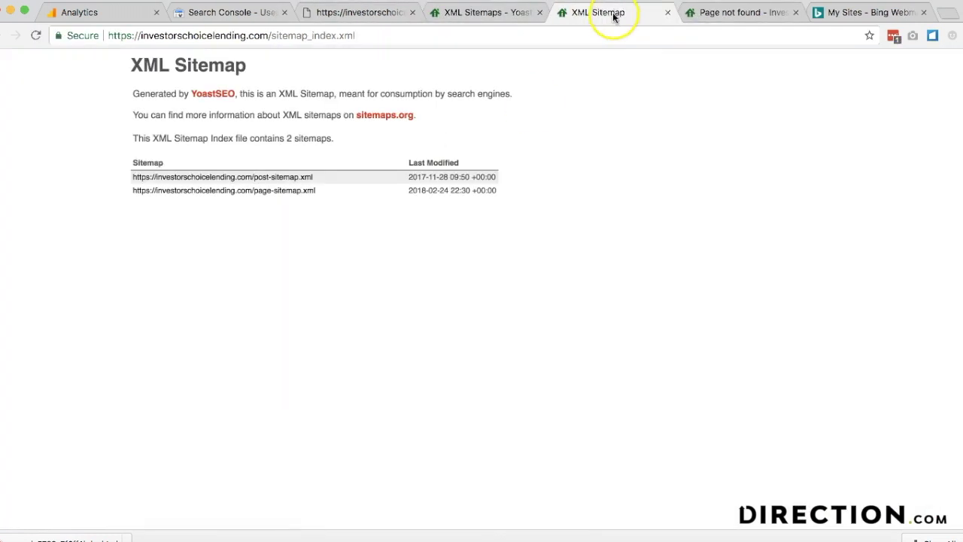
drag(355, 35, 258, 37)
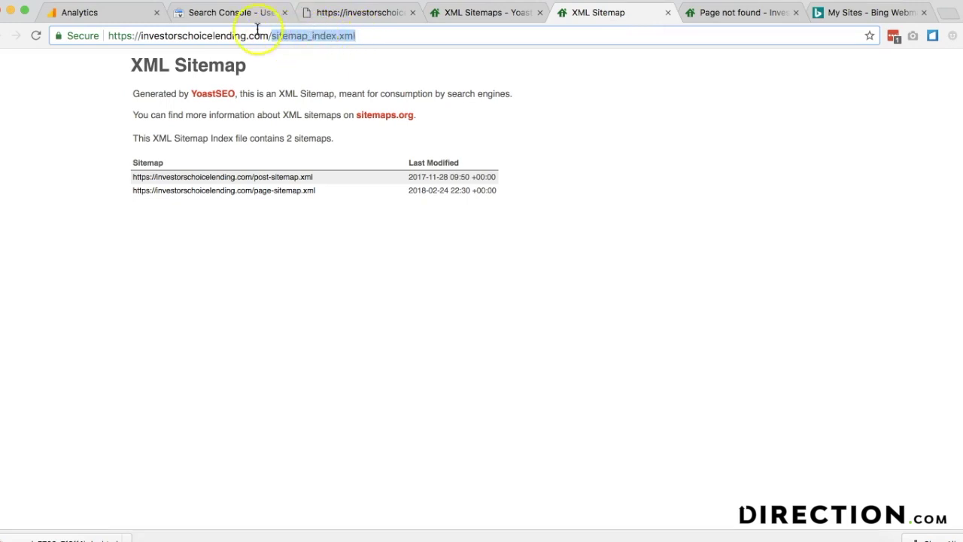
click(216, 15)
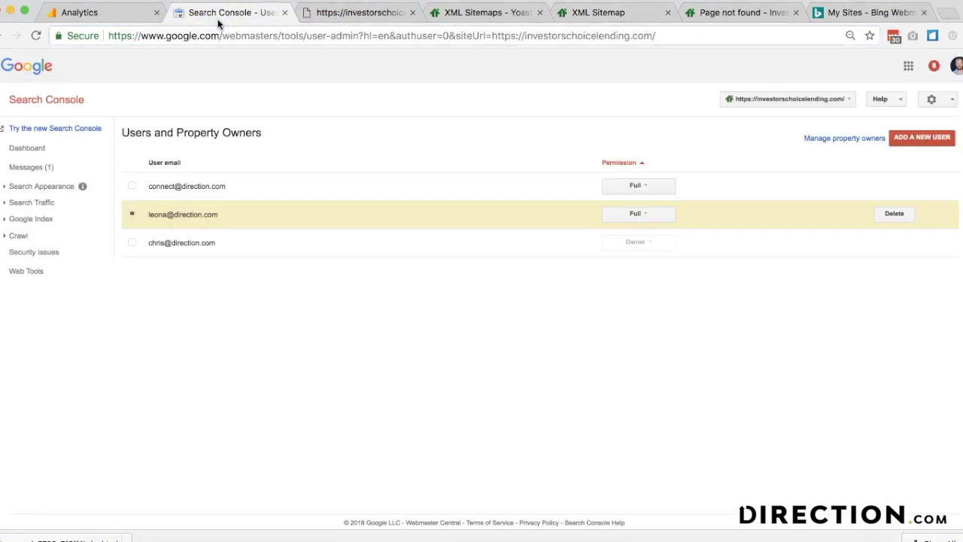
- Submit sitemap_index.xml under Crawl > Sitemaps and refresh to see it listed as pending
click(337, 23)
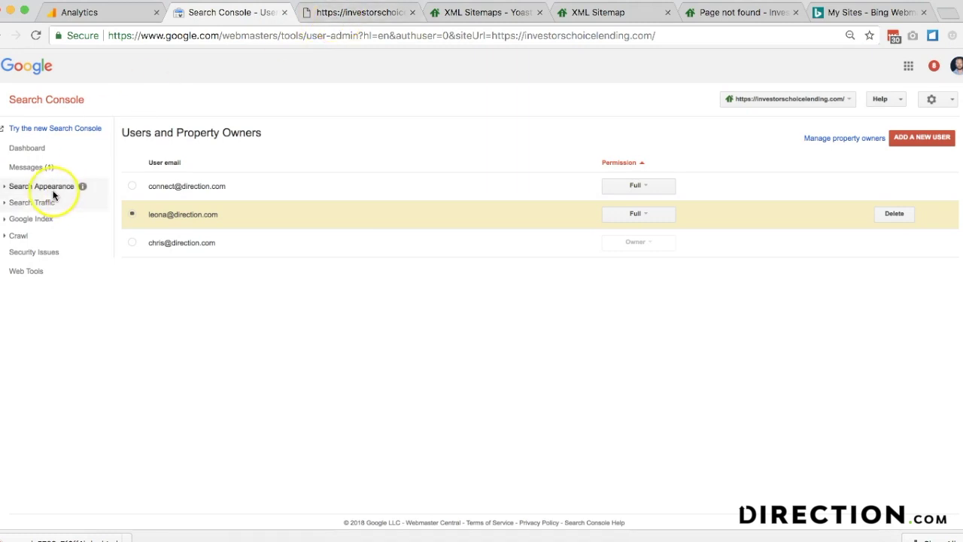
click(41, 220)
click(22, 273)
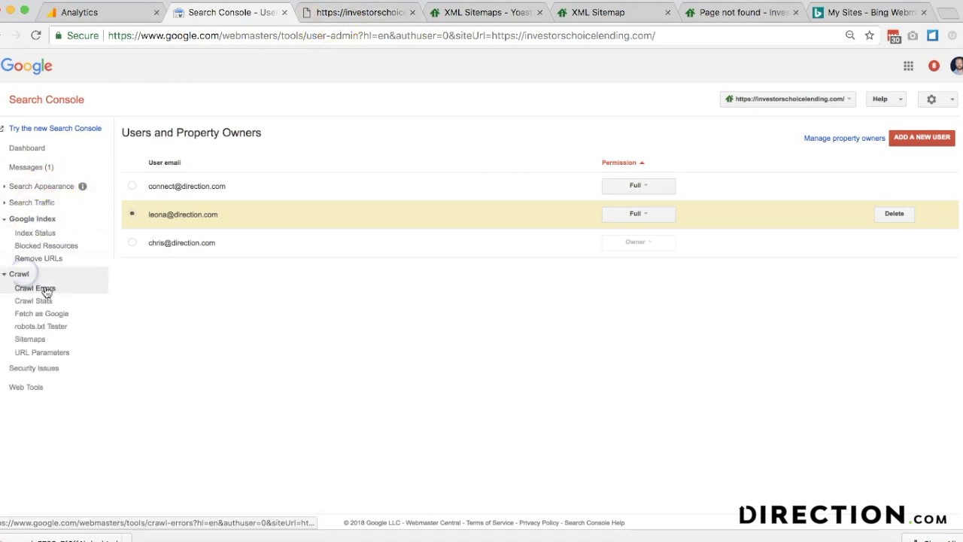
click(45, 339)
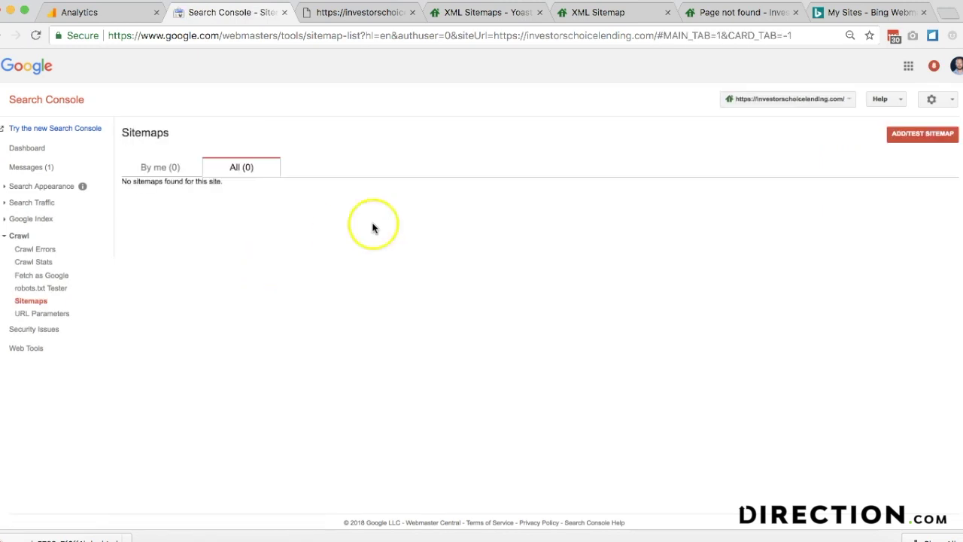
click(920, 135)
click(906, 174)
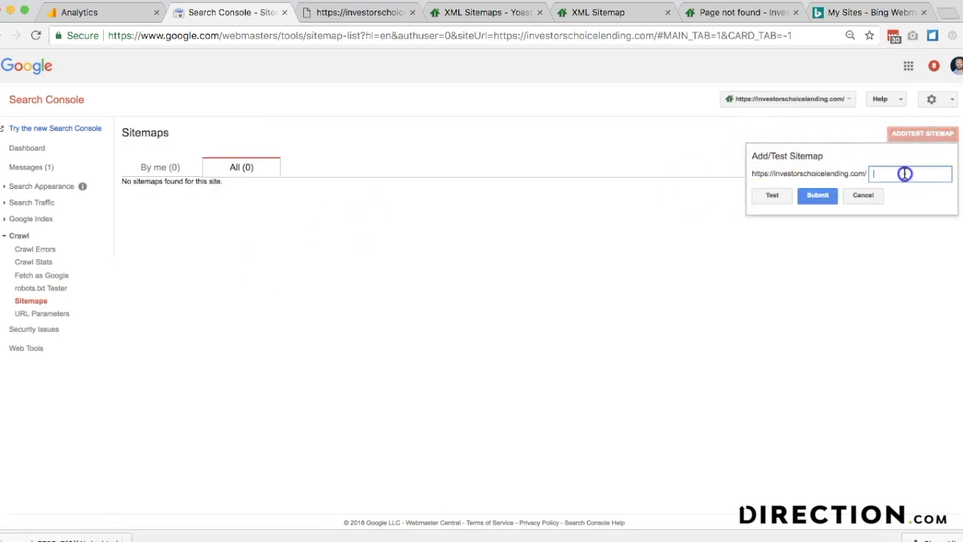
click(817, 195)
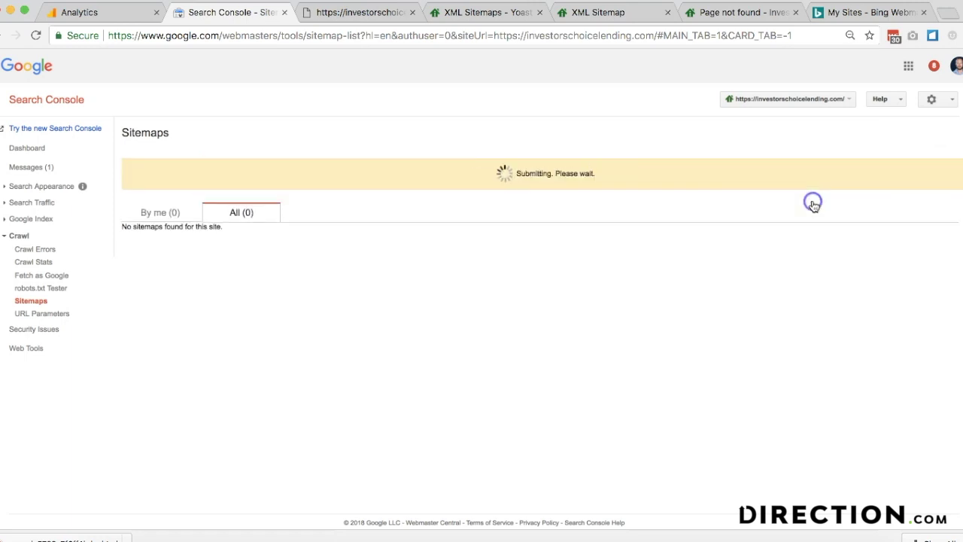
click(545, 173)
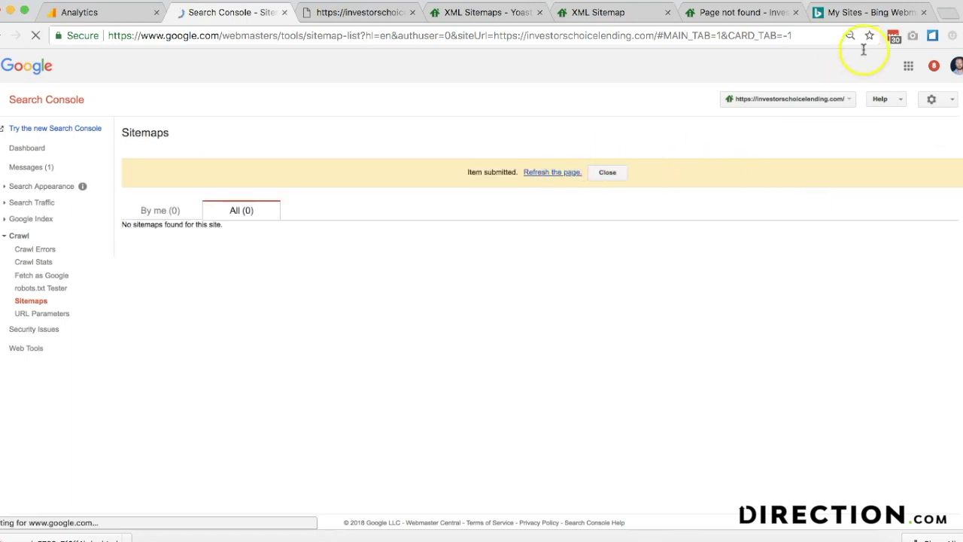
- Enlarge the browser zoom on the Search Console sitemaps page
click(952, 36)
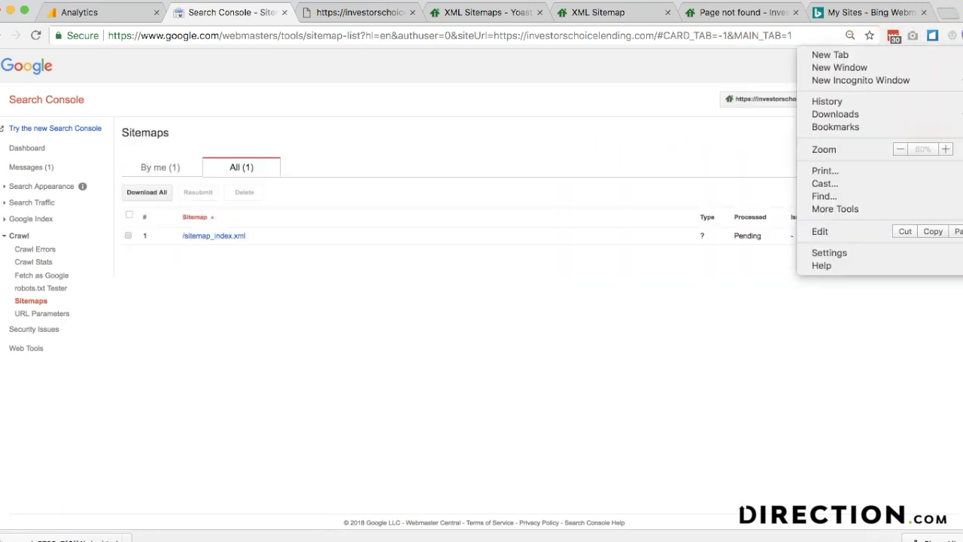
click(948, 149)
click(948, 149)
click(567, 122)
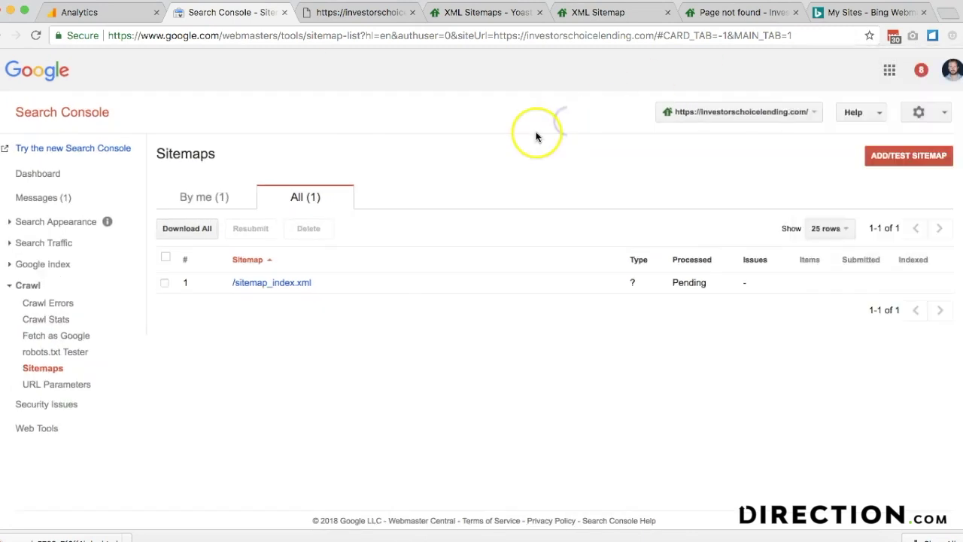
click(335, 21)
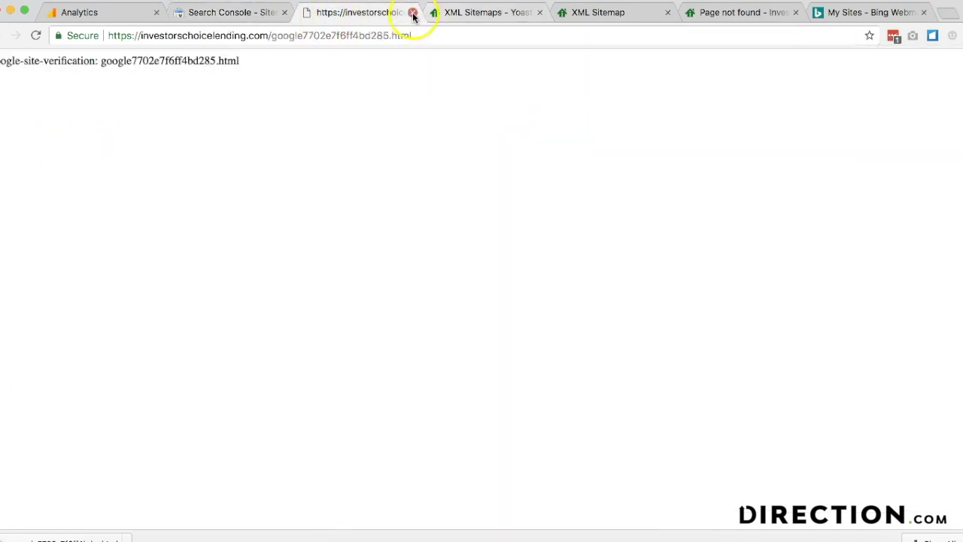
- Close the verification page and submit post-sitemap.xml, refreshing the sitemaps list
click(413, 13)
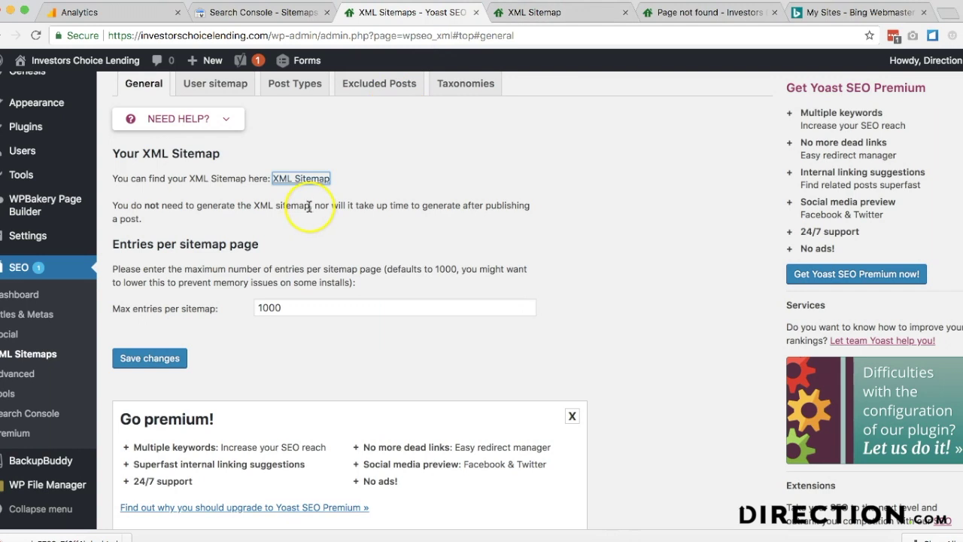
click(518, 13)
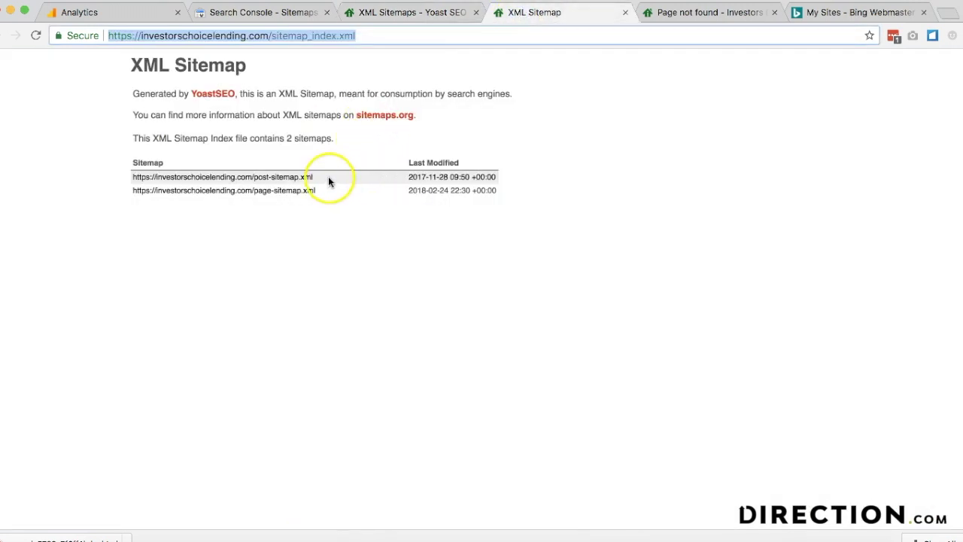
click(265, 178)
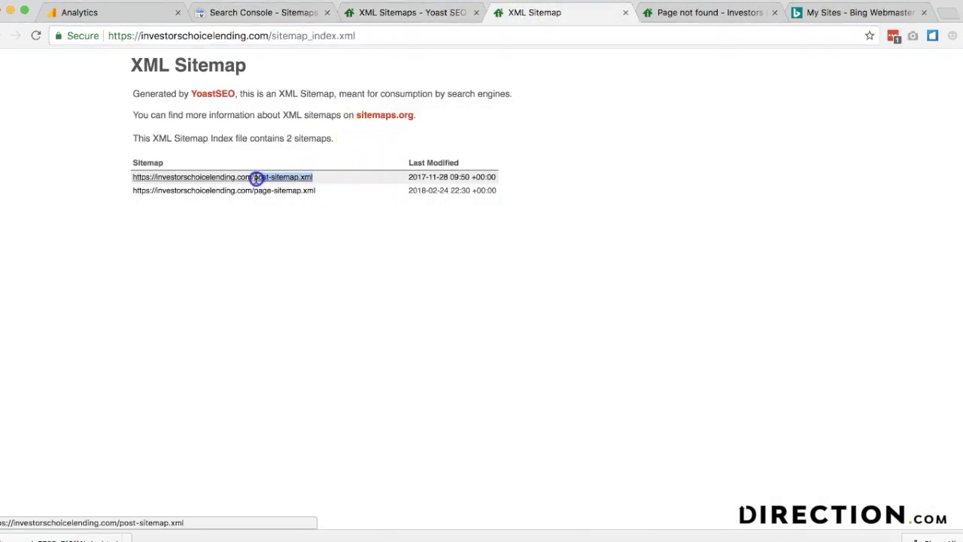
click(263, 13)
click(875, 159)
click(743, 207)
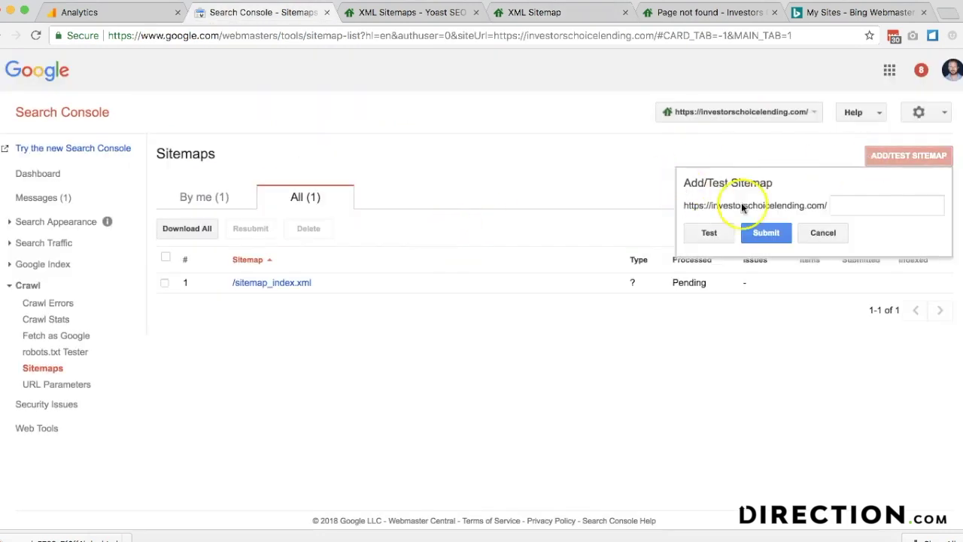
click(771, 243)
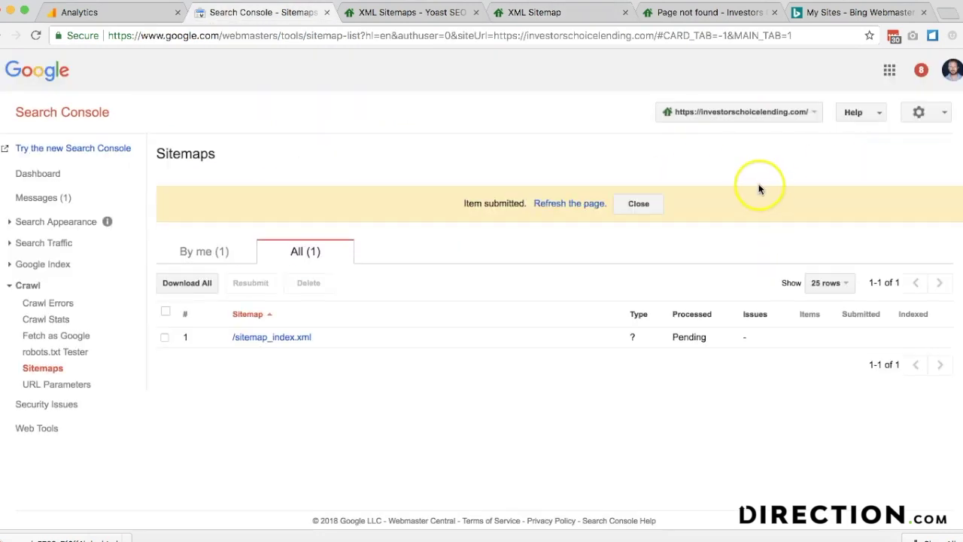
click(580, 203)
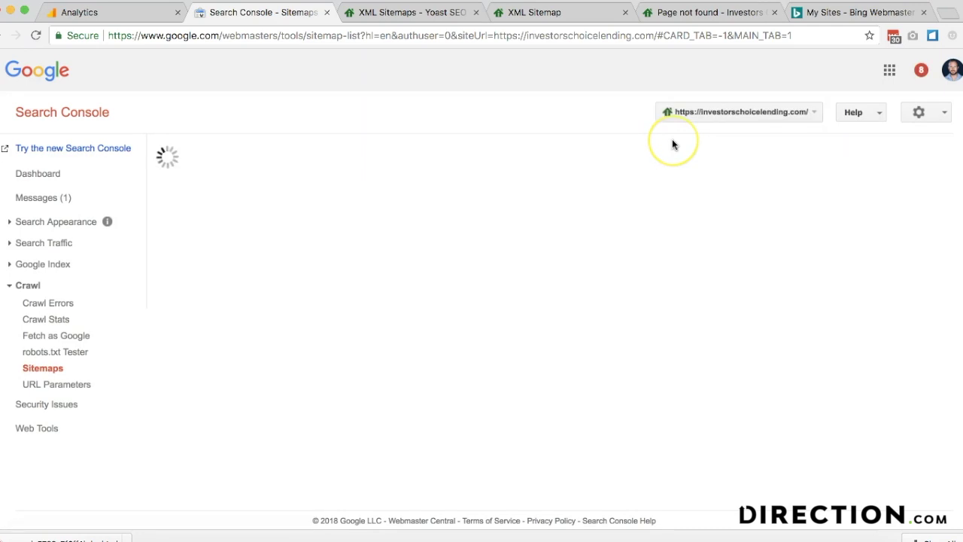
- Copy the page-sitemap.xml path from the index and submit it as the third sitemap
click(378, 13)
click(544, 13)
drag(329, 187, 254, 191)
key(super+2)
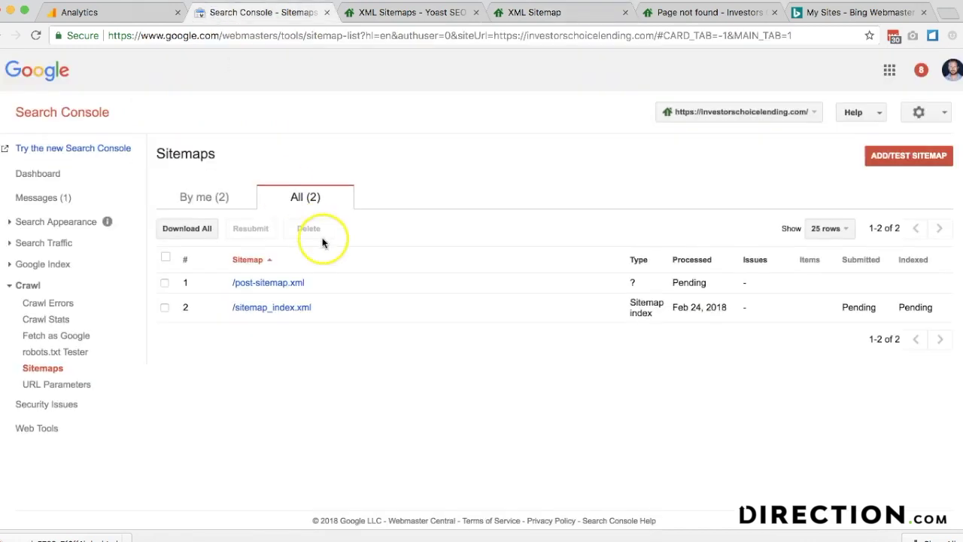
click(927, 157)
click(849, 206)
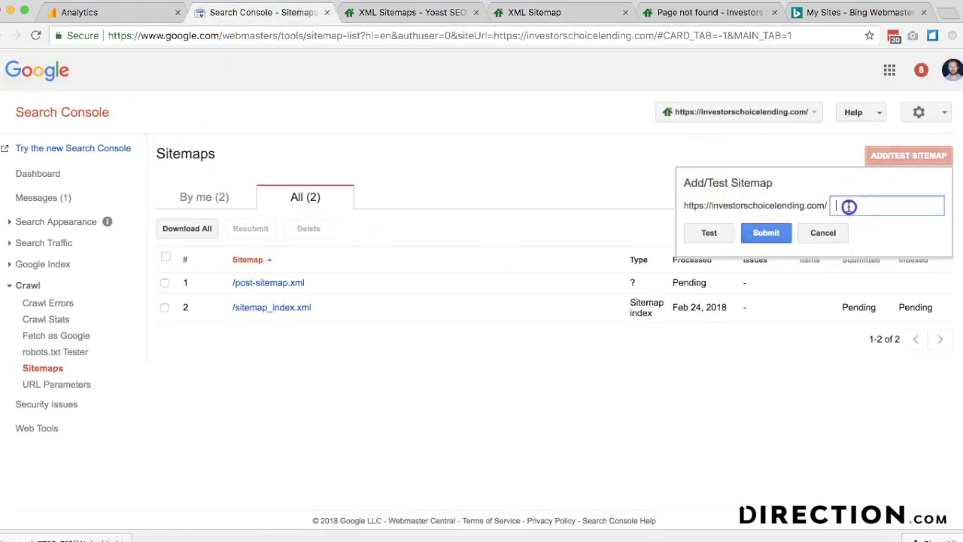
click(775, 234)
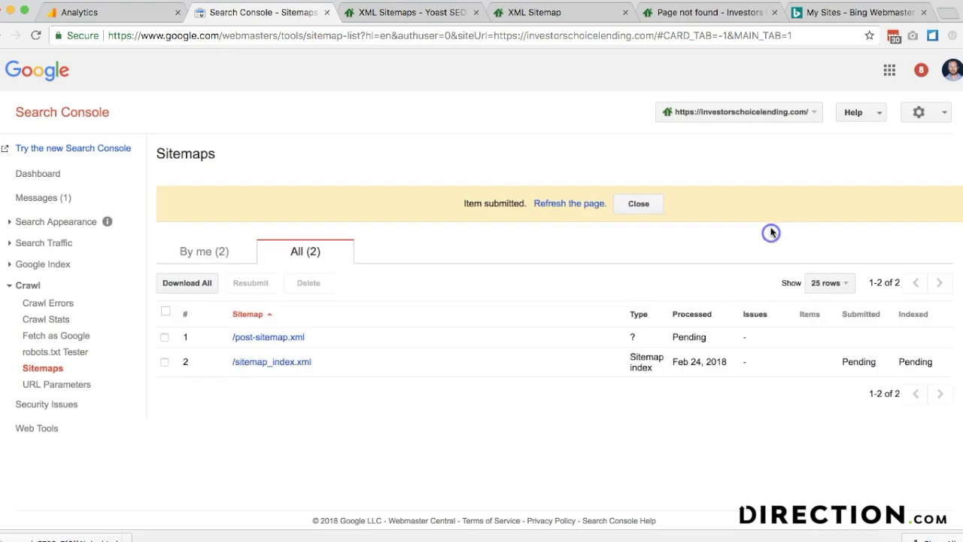
click(553, 207)
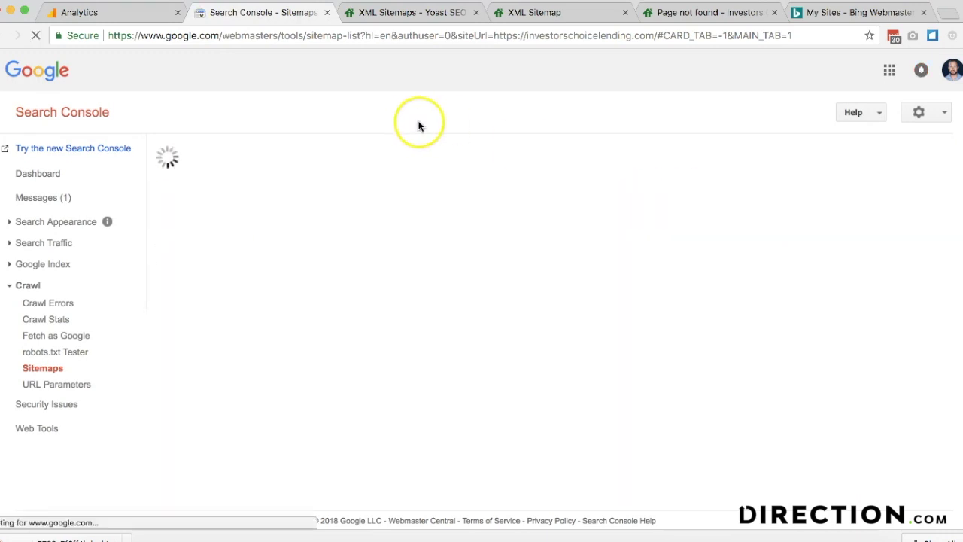
scroll(333, 462, down, 3)
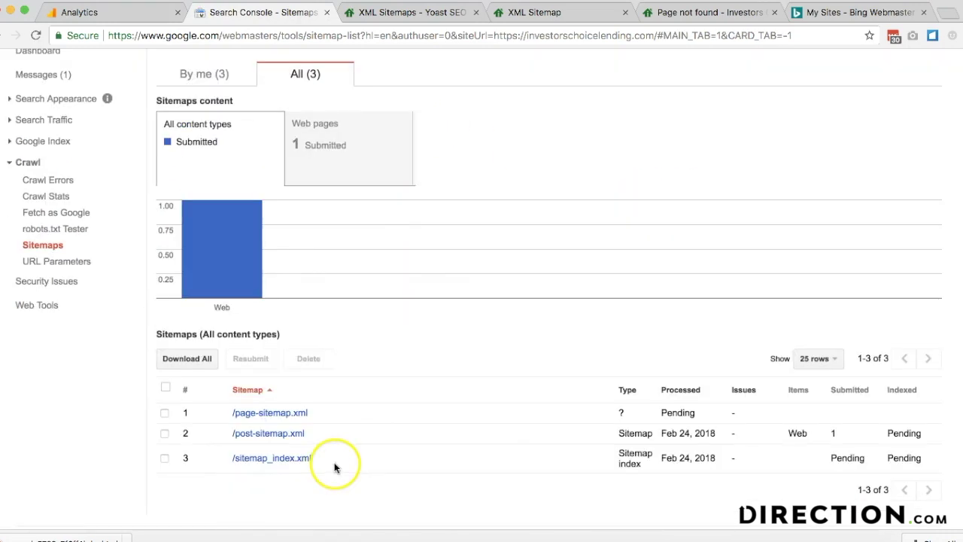
click(73, 216)
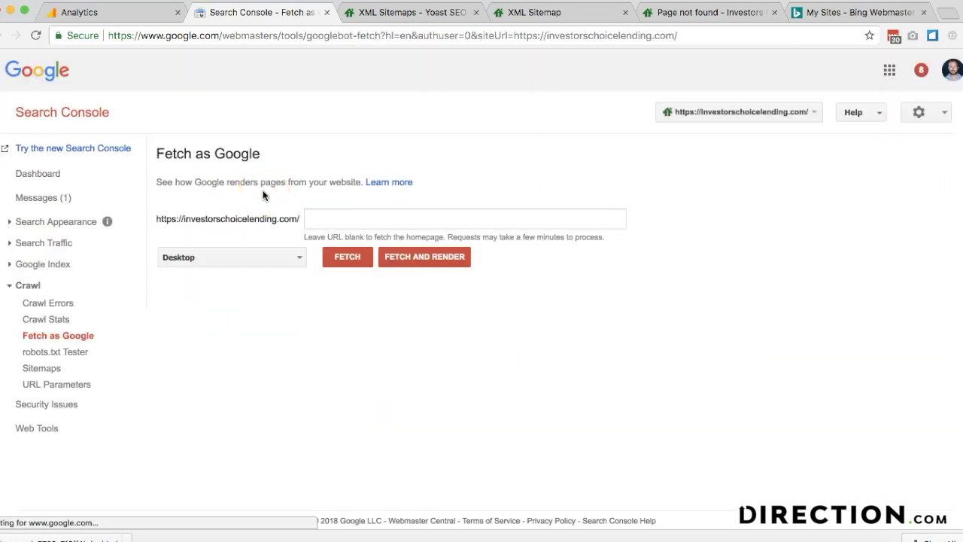
- Fetch and render the homepage as Desktop Googlebot, then as Mobile: Smartphone
click(416, 255)
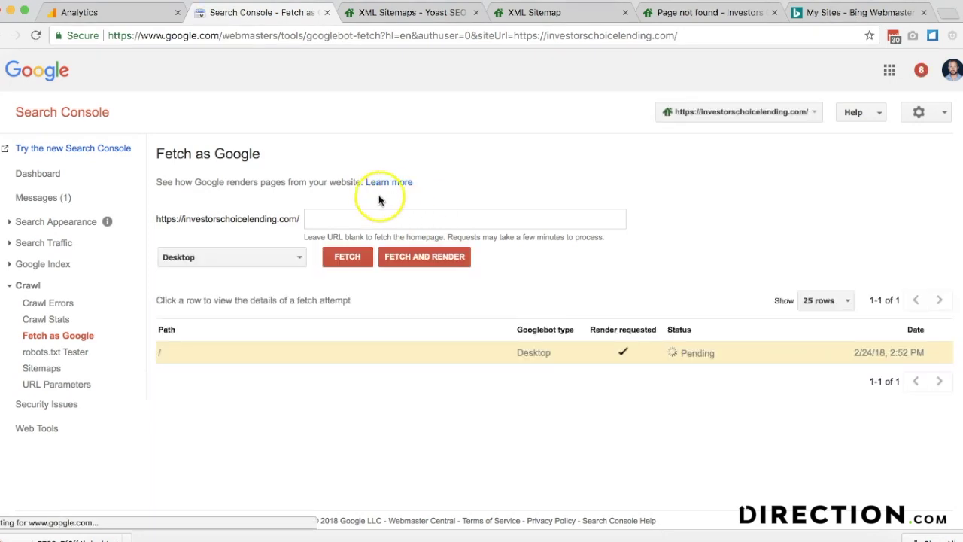
click(247, 256)
click(224, 275)
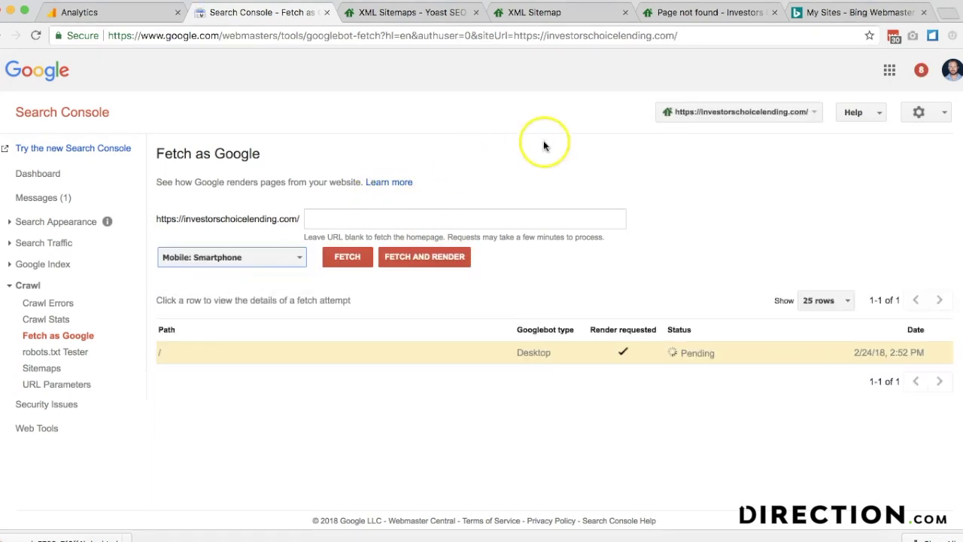
click(417, 254)
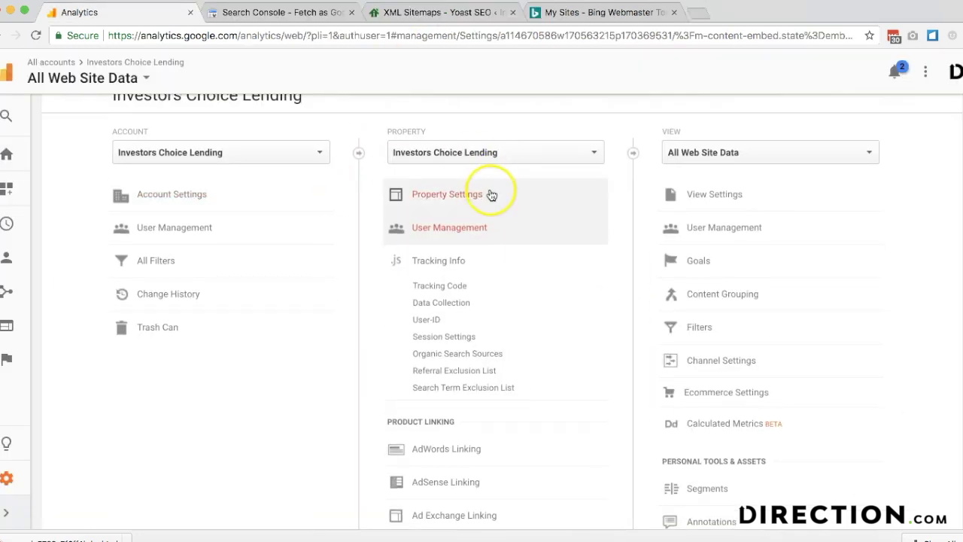
- Associate the Analytics property with the investorschoicelending.com Search Console site and confirm it
click(490, 194)
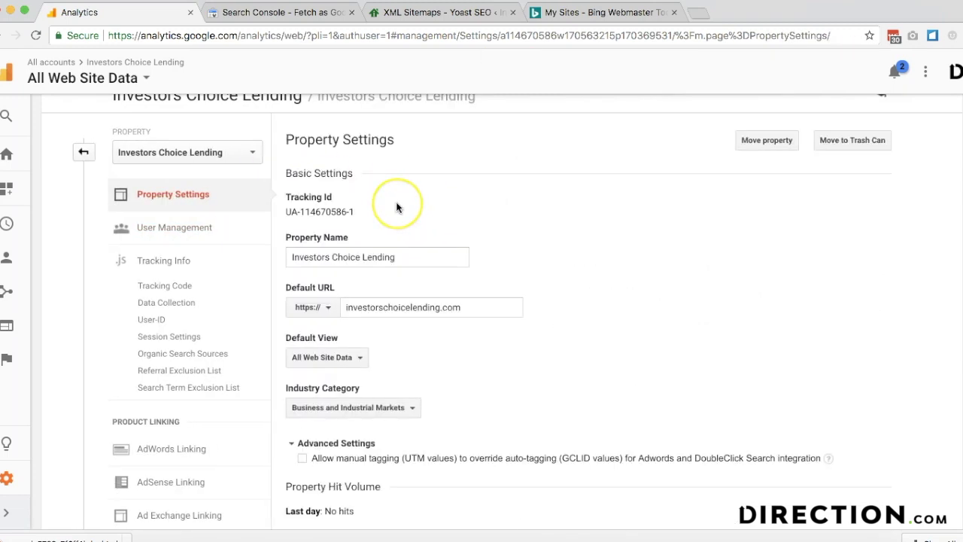
scroll(422, 226, down, 15)
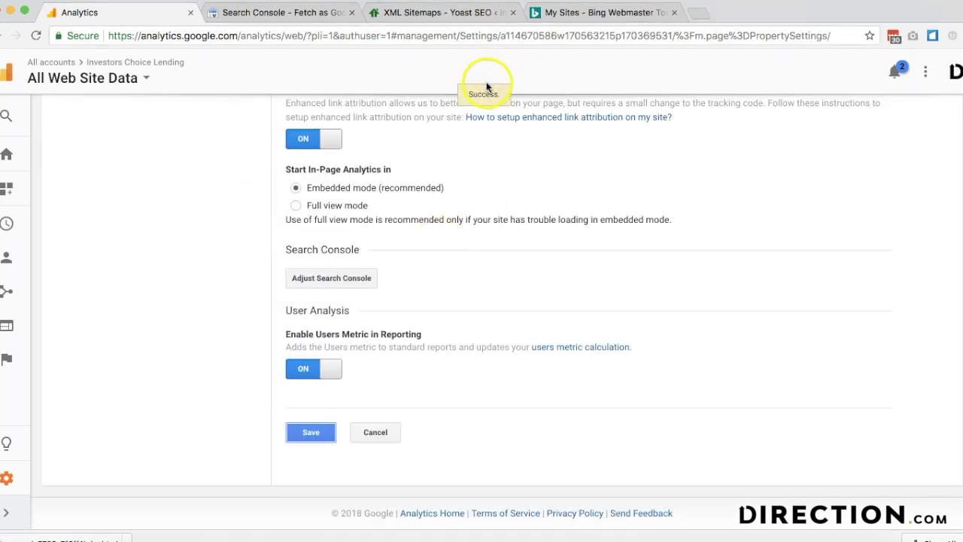
scroll(362, 226, up, 2)
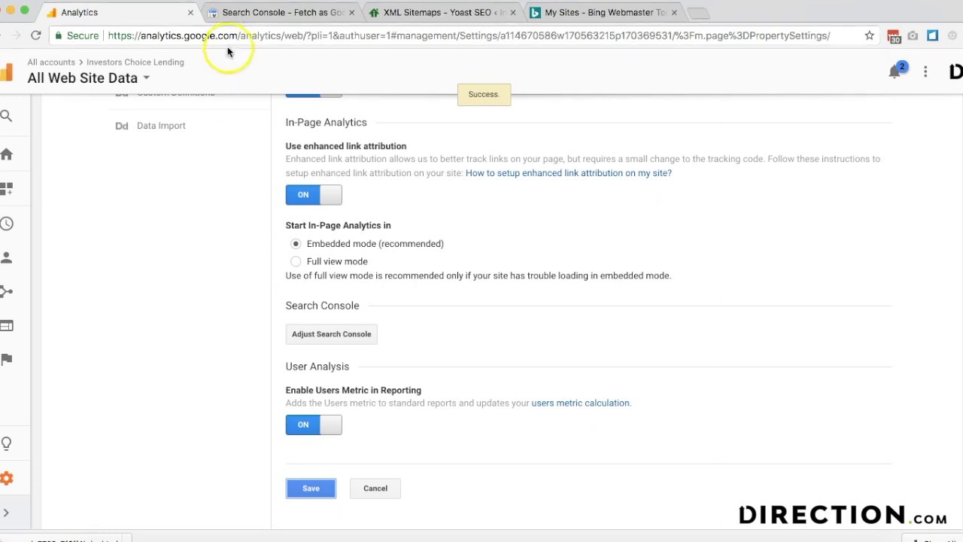
click(233, 15)
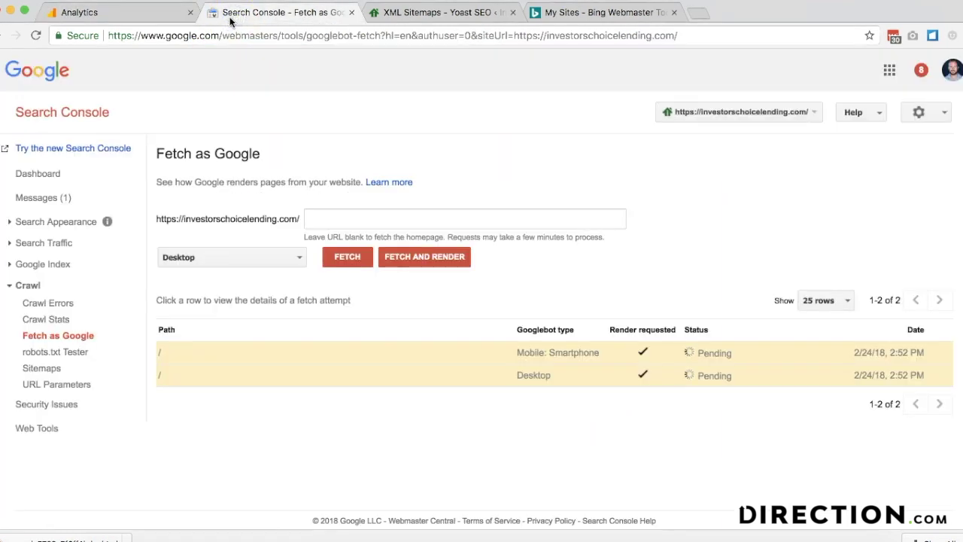
click(118, 10)
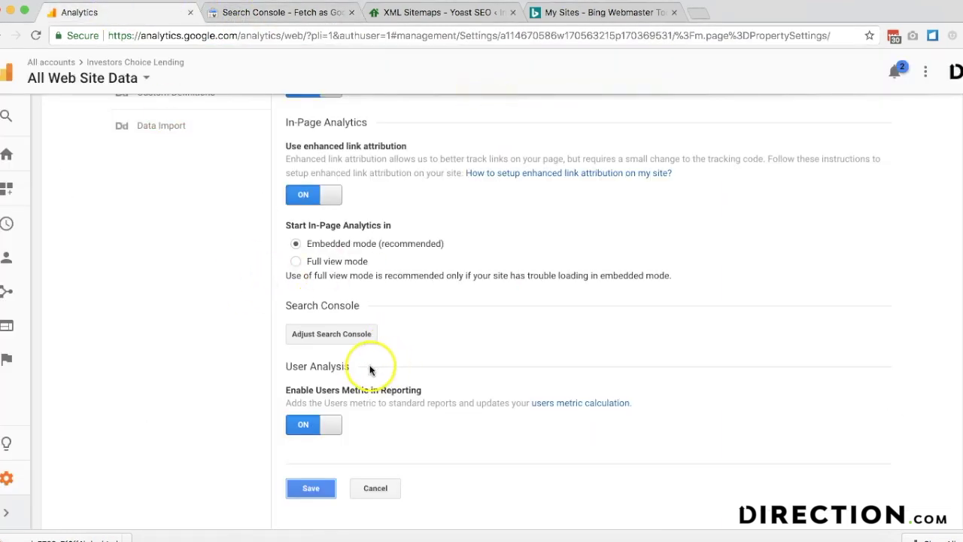
click(332, 334)
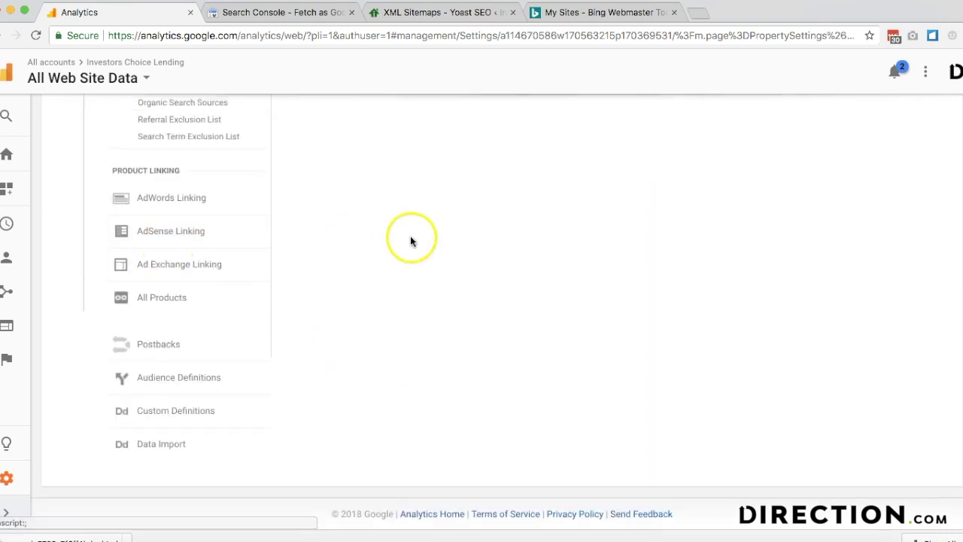
click(21, 285)
scroll(113, 346, down, 1)
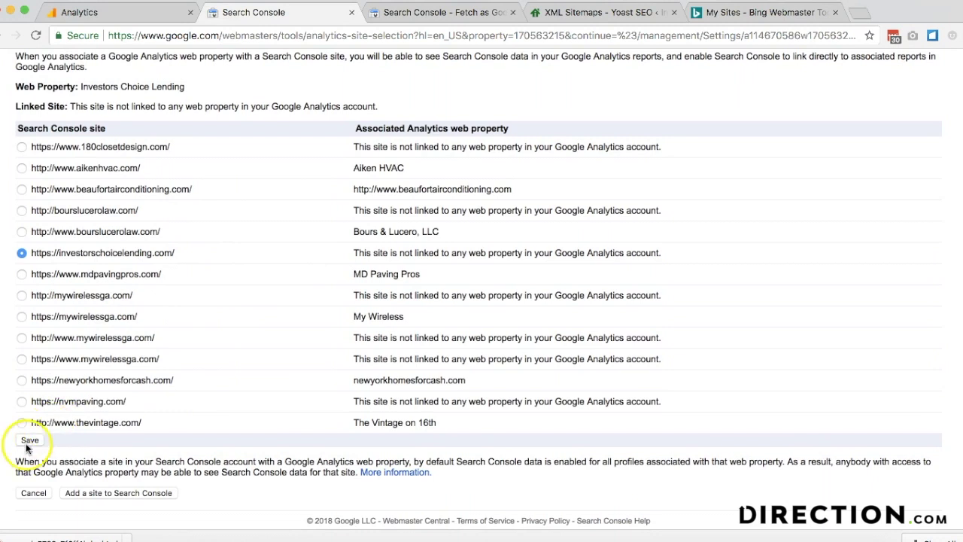
click(29, 440)
click(260, 314)
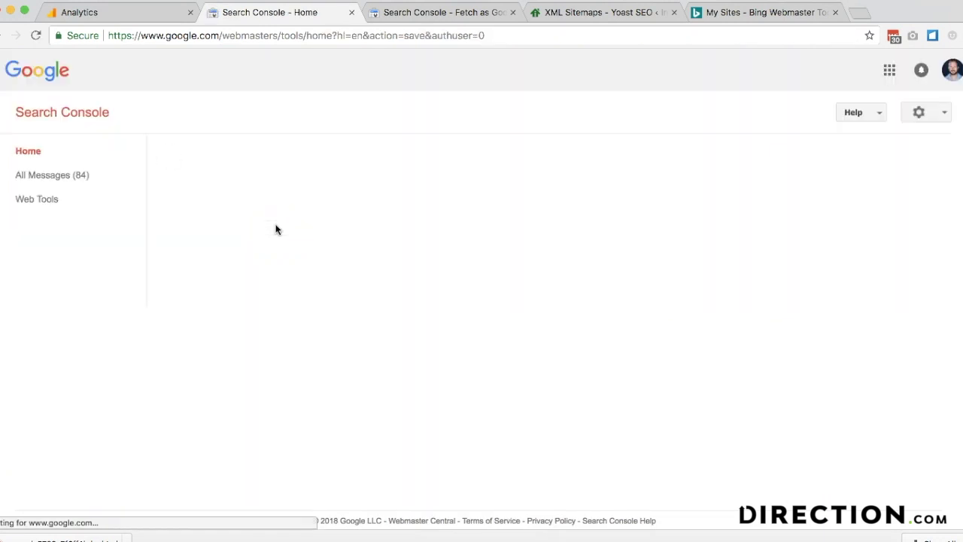
- Reload Analytics and open Acquisition > Search Console > Landing Pages
click(68, 14)
click(35, 37)
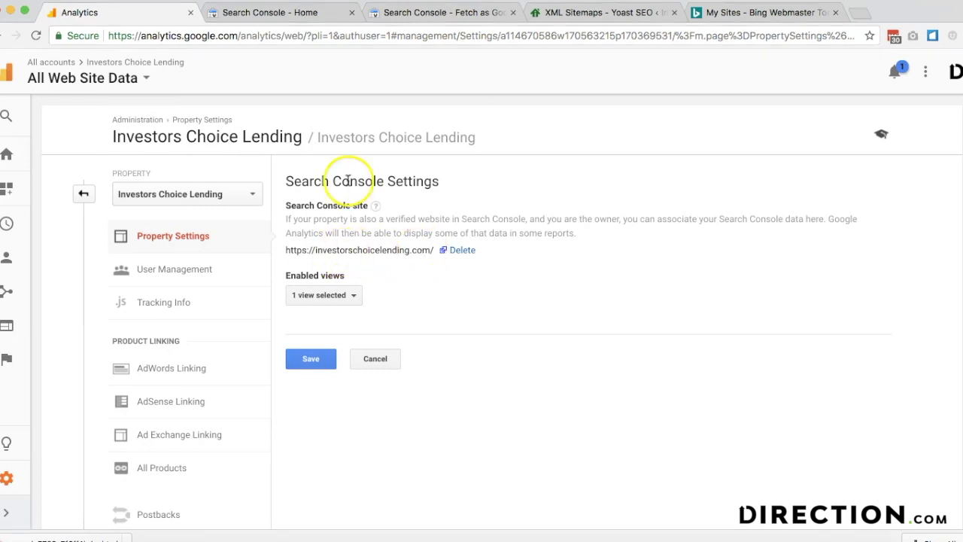
click(15, 295)
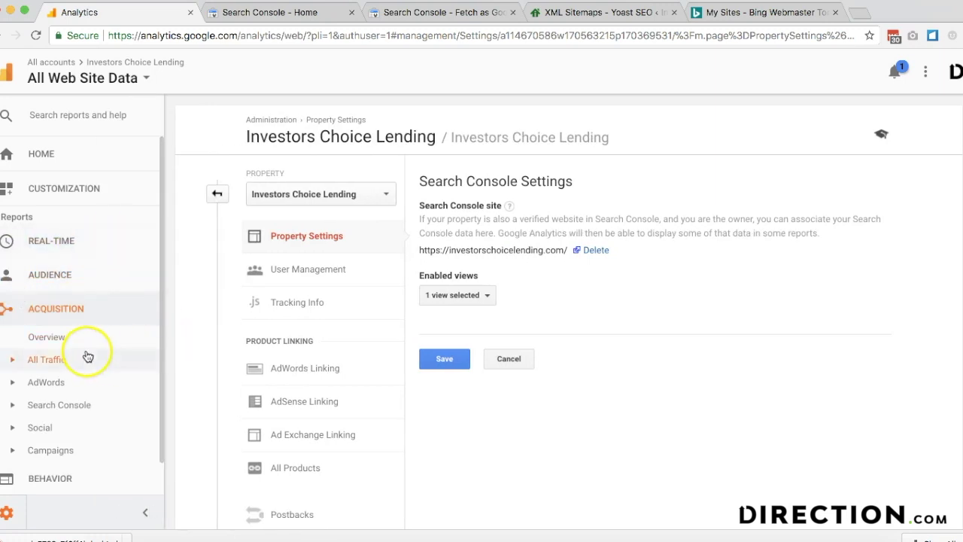
scroll(82, 355, down, 1)
click(73, 371)
scroll(73, 371, down, 1)
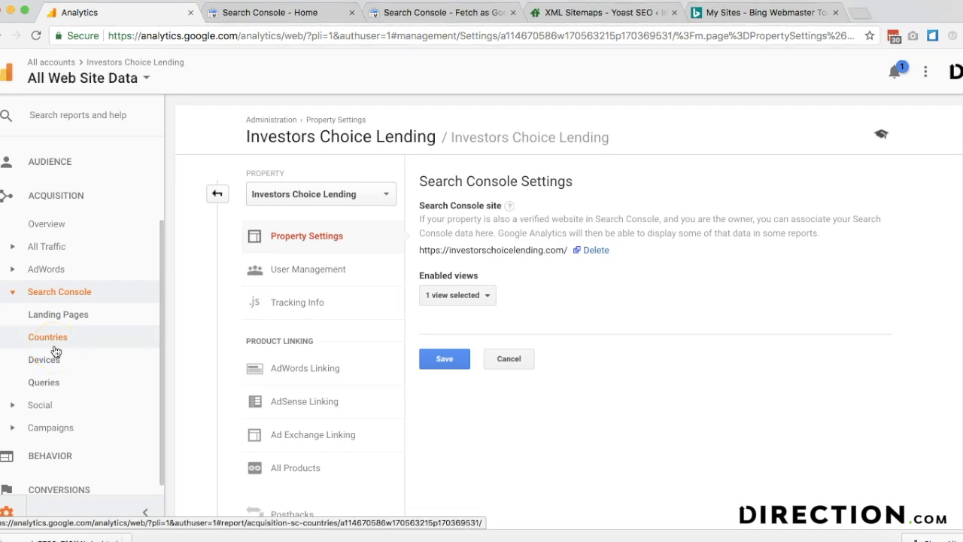
click(63, 315)
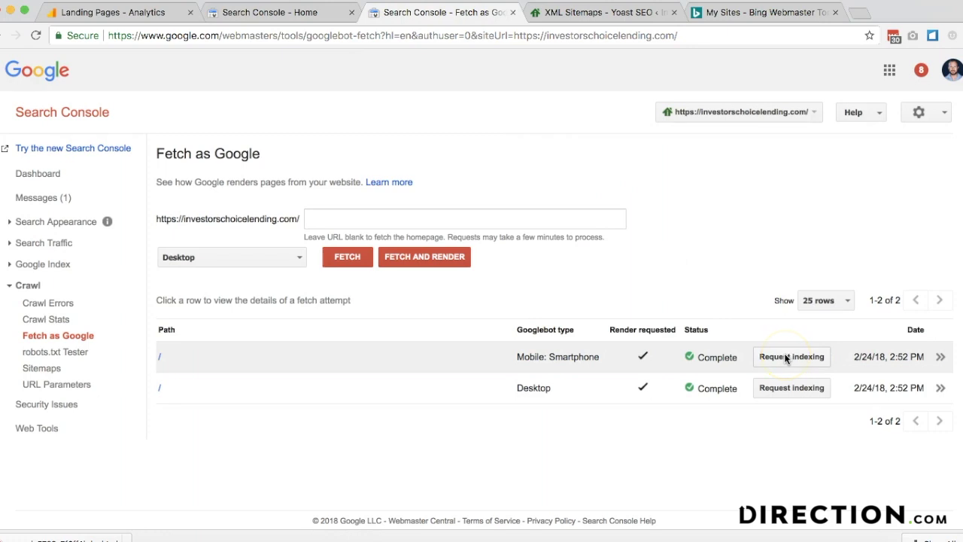
- Request indexing of the smartphone homepage fetch, crawling the URL and its direct links
click(784, 357)
click(307, 305)
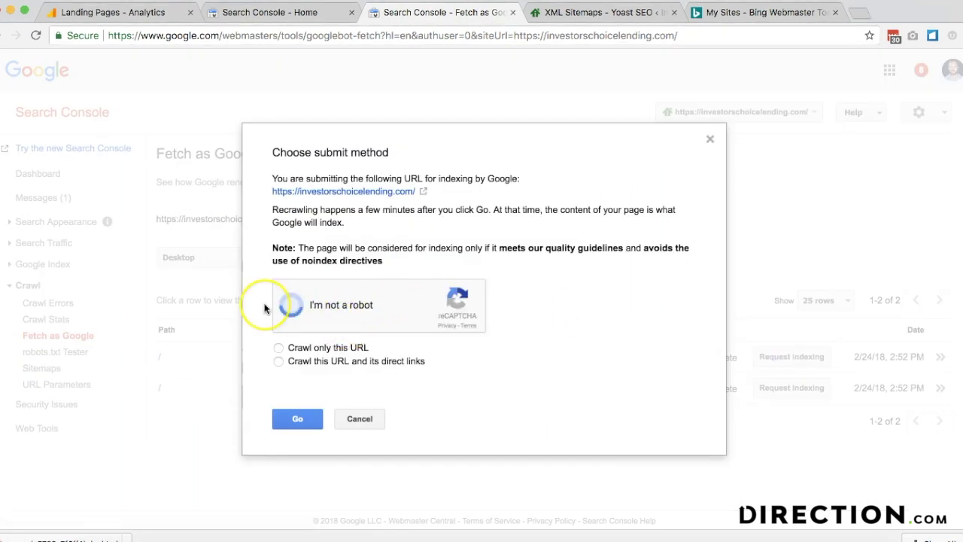
click(291, 362)
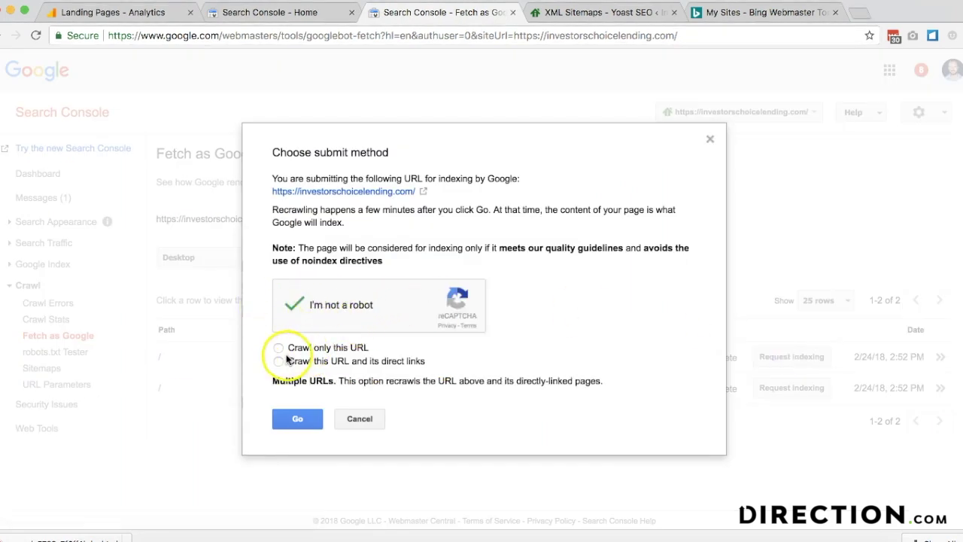
click(280, 422)
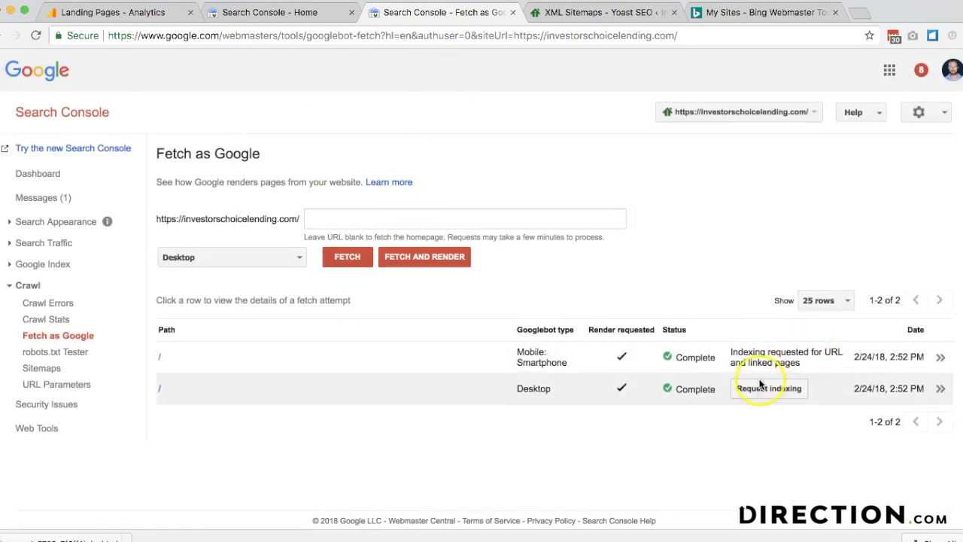
- Request indexing for the Desktop homepage fetch too, passing the reCAPTCHA check
click(760, 389)
click(291, 304)
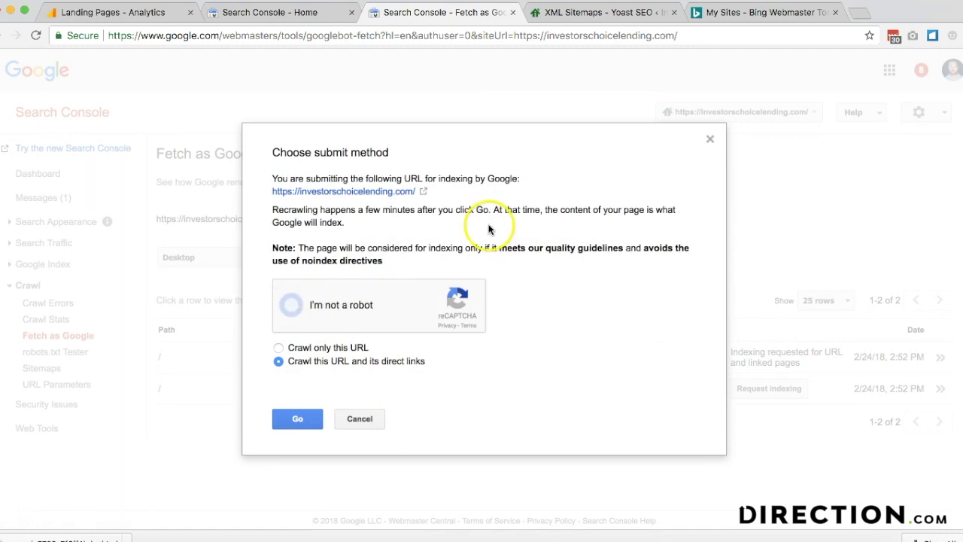
key(ctrl+Tab)
click(249, 13)
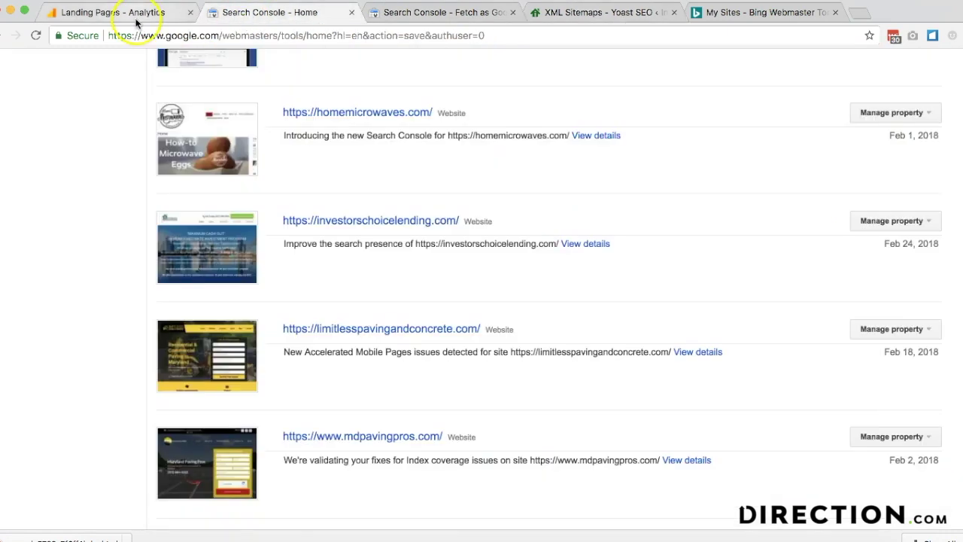
click(142, 15)
click(734, 12)
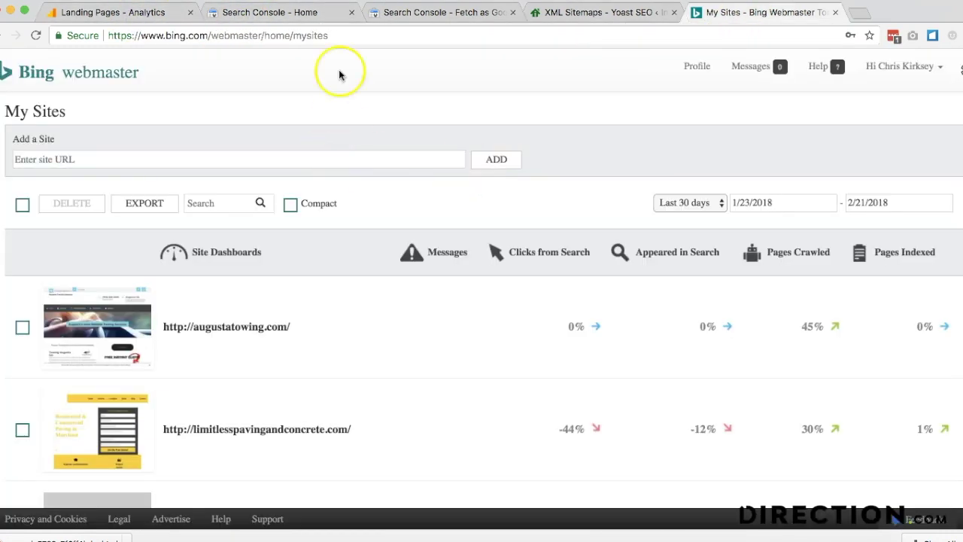
- Add investorschoicelending.com as a new site in Bing Webmaster Tools
scroll(286, 136, down, 1)
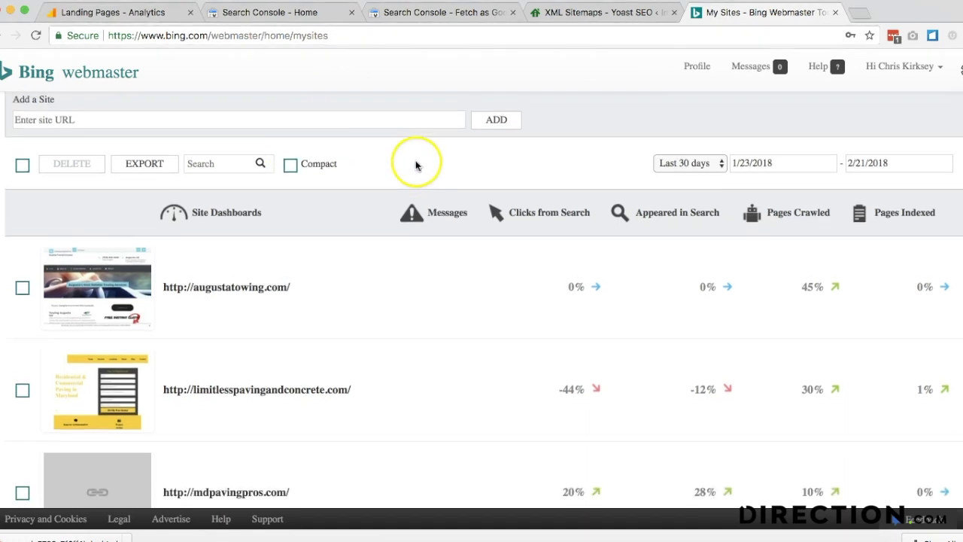
scroll(406, 160, up, 1)
click(354, 157)
key(ctrl+shift+Tab)
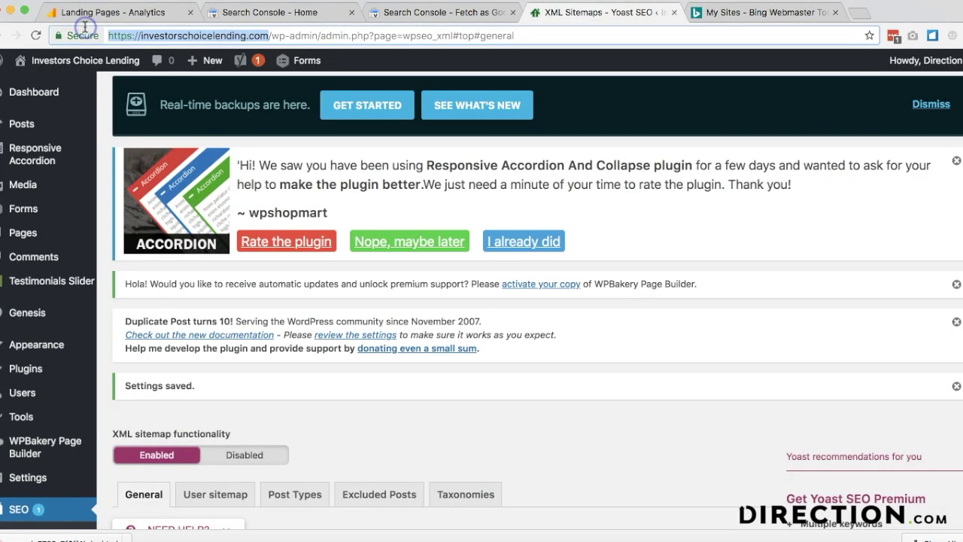
click(760, 12)
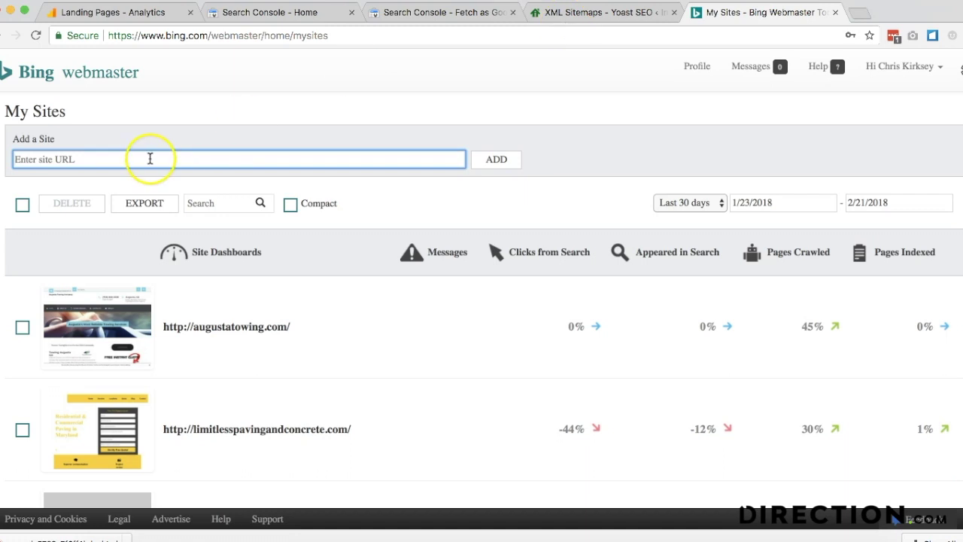
text(https://investorschoicelending.com)
click(515, 164)
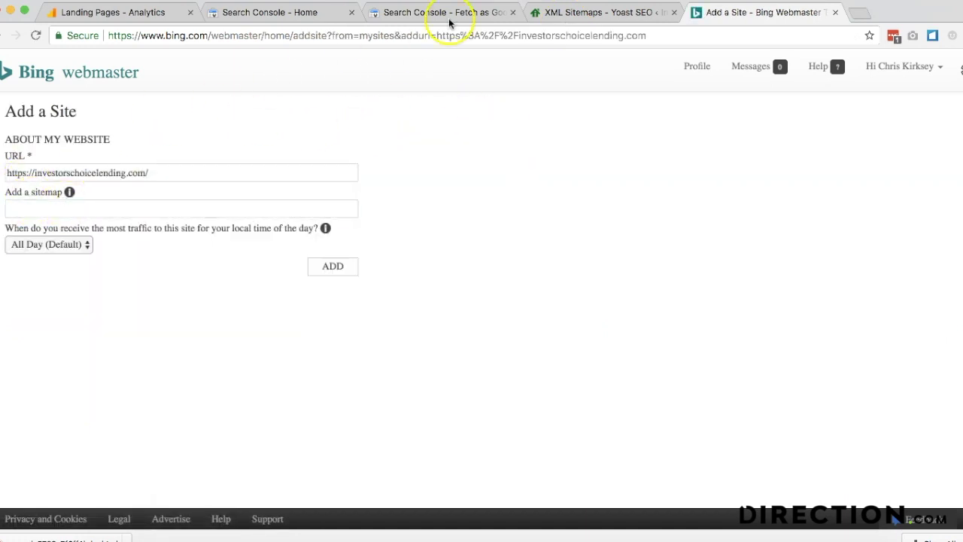
- Attach the sitemap_index.xml sitemap URL to the new Bing site and submit it
click(556, 12)
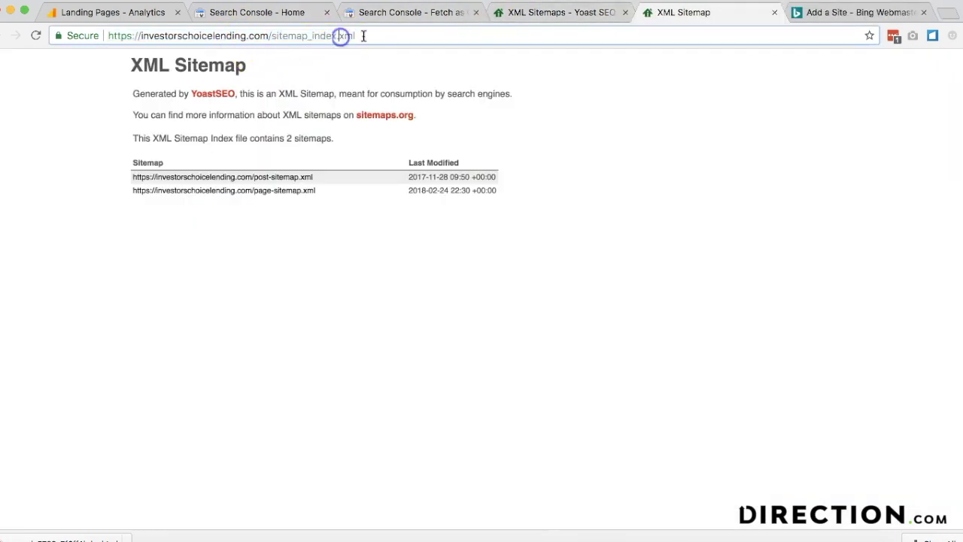
click(361, 35)
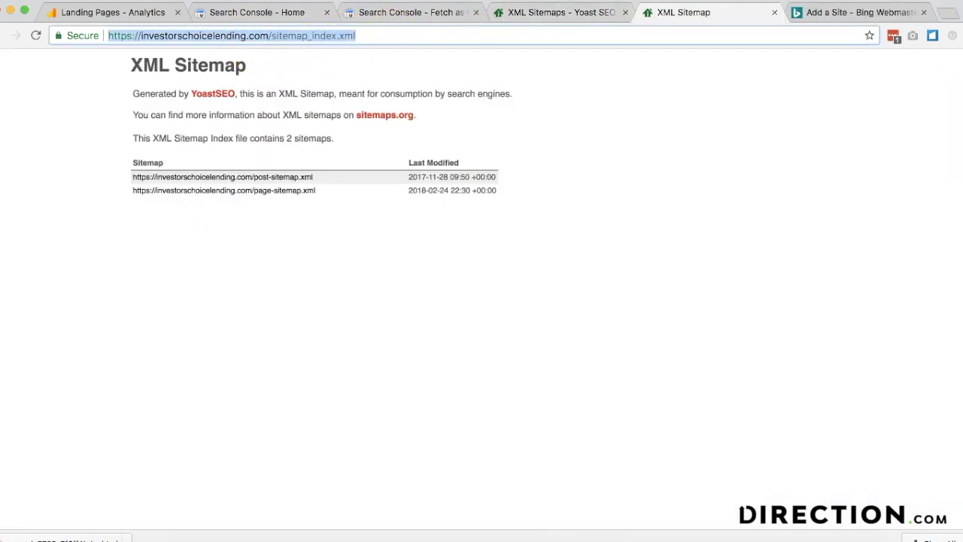
click(844, 13)
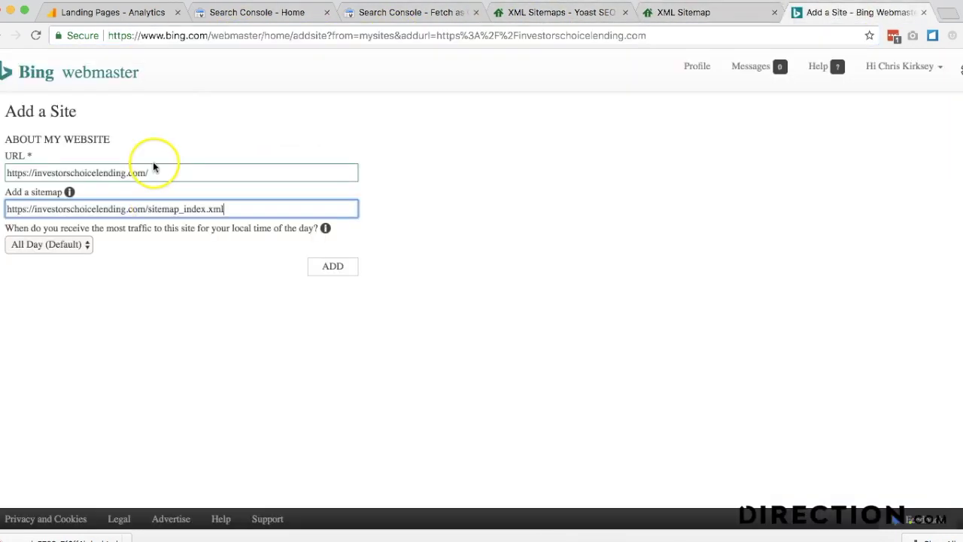
click(338, 266)
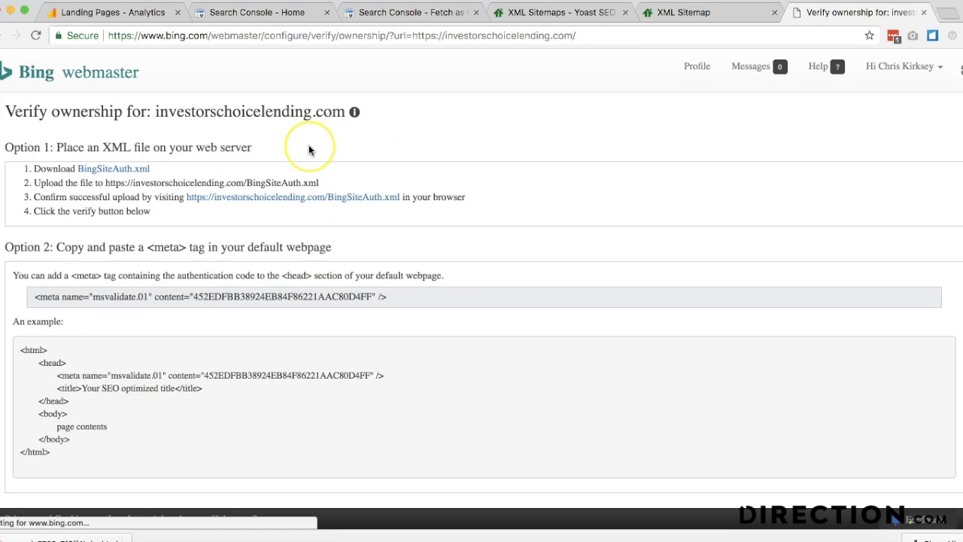
- Download BingSiteAuth.xml and confirm it sits in public_html using WP File Manager
click(122, 170)
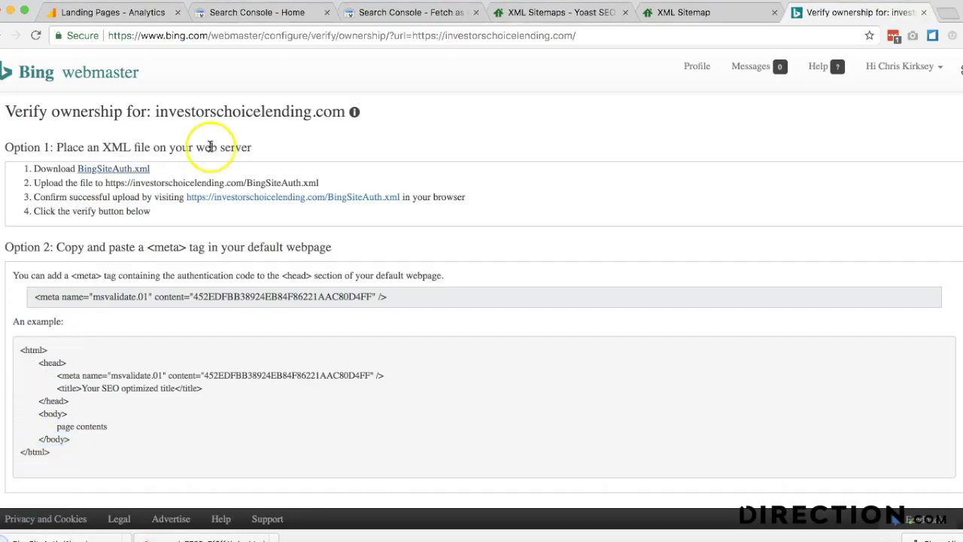
click(561, 12)
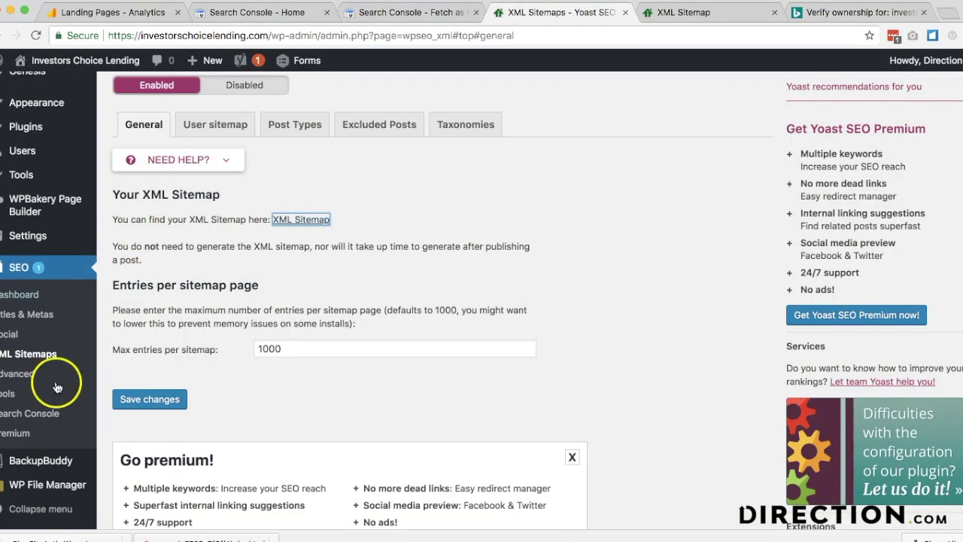
click(67, 487)
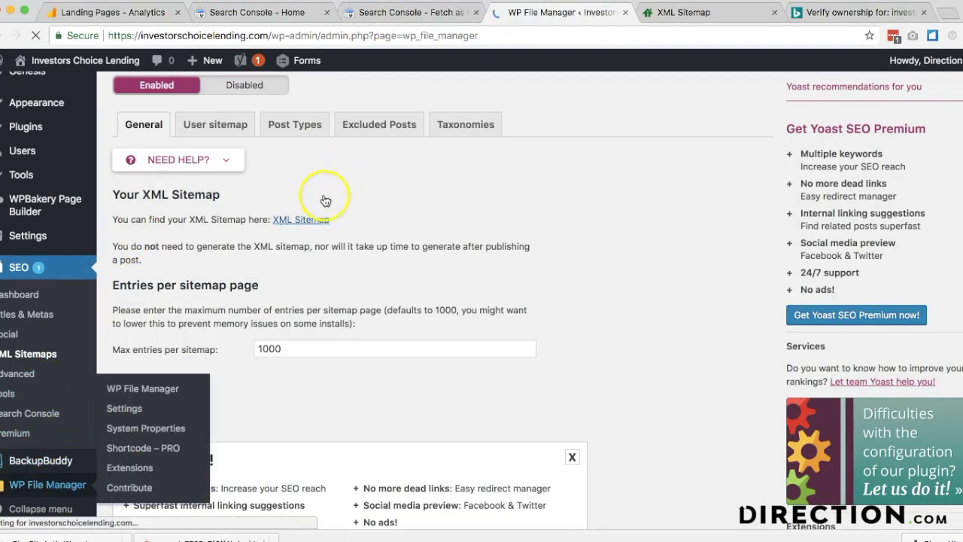
scroll(343, 340, down, 5)
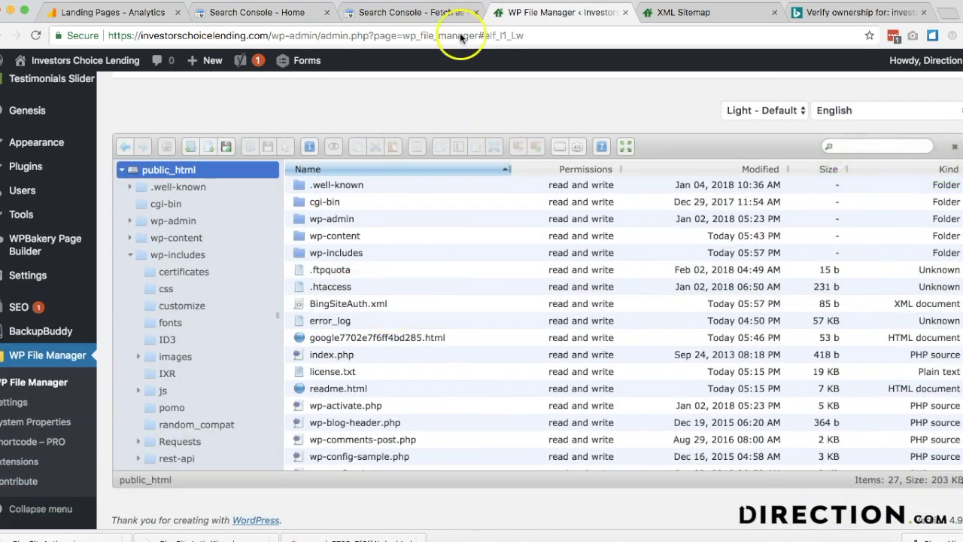
- Verify ownership of investorschoicelending.com in Bing Webmaster Tools
click(815, 14)
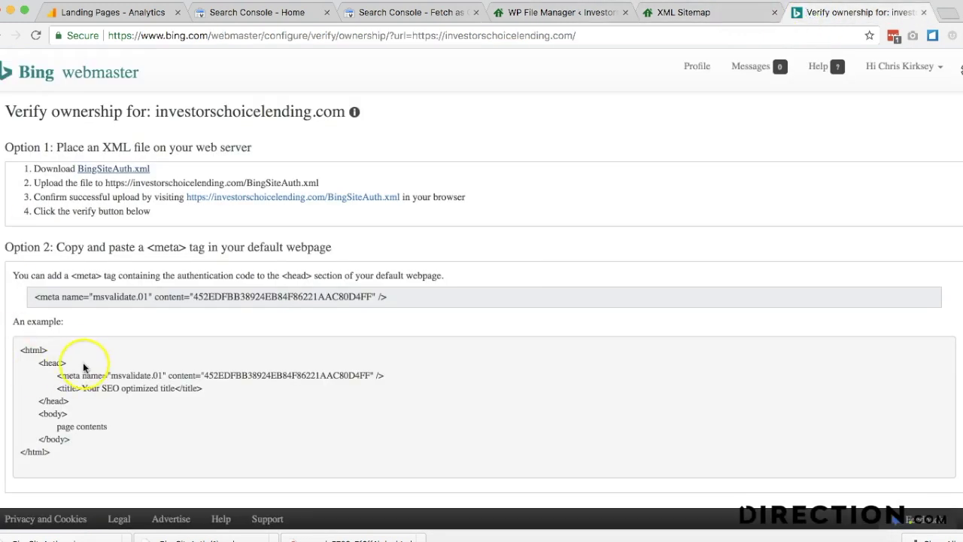
scroll(84, 367, down, 5)
click(36, 459)
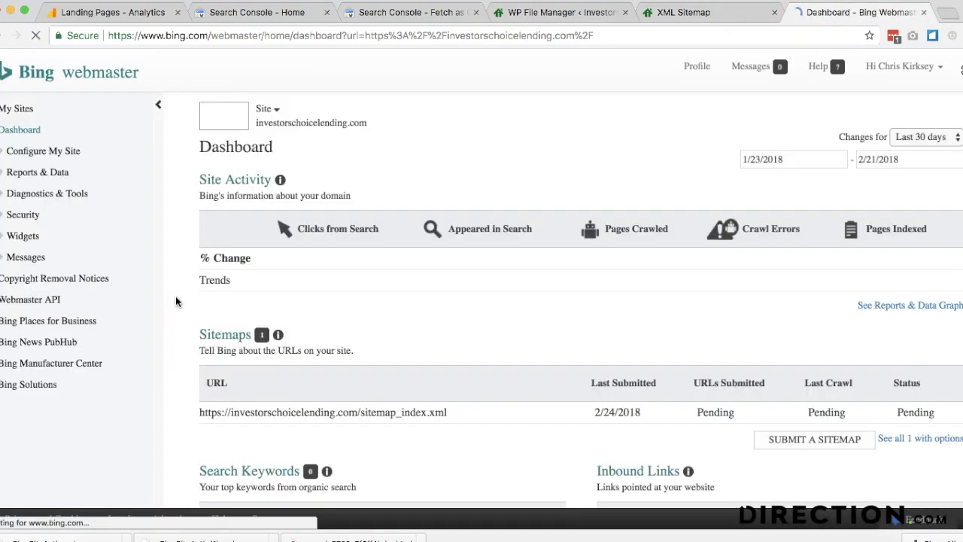
- Submit the post-sitemap.xml URL to Bing Webmaster Tools
scroll(445, 336, down, 2)
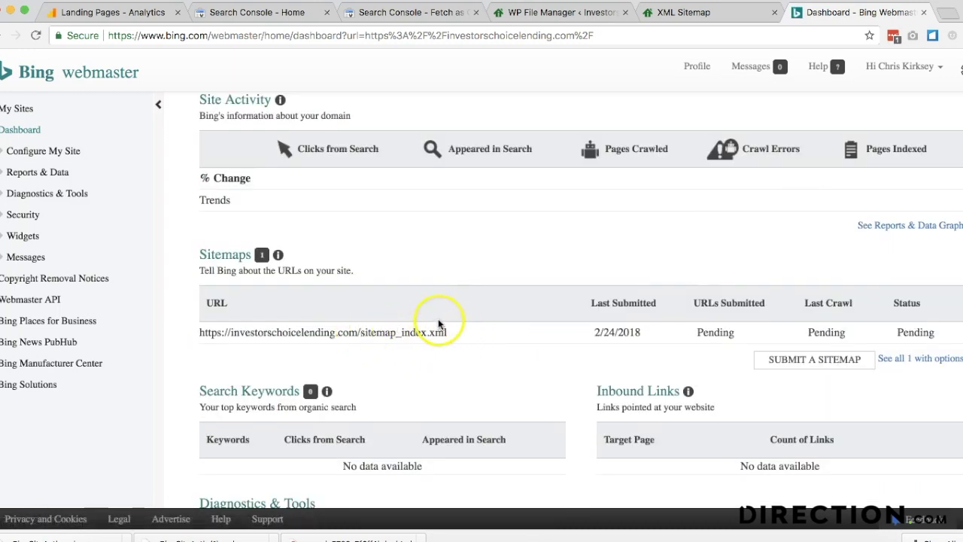
click(813, 358)
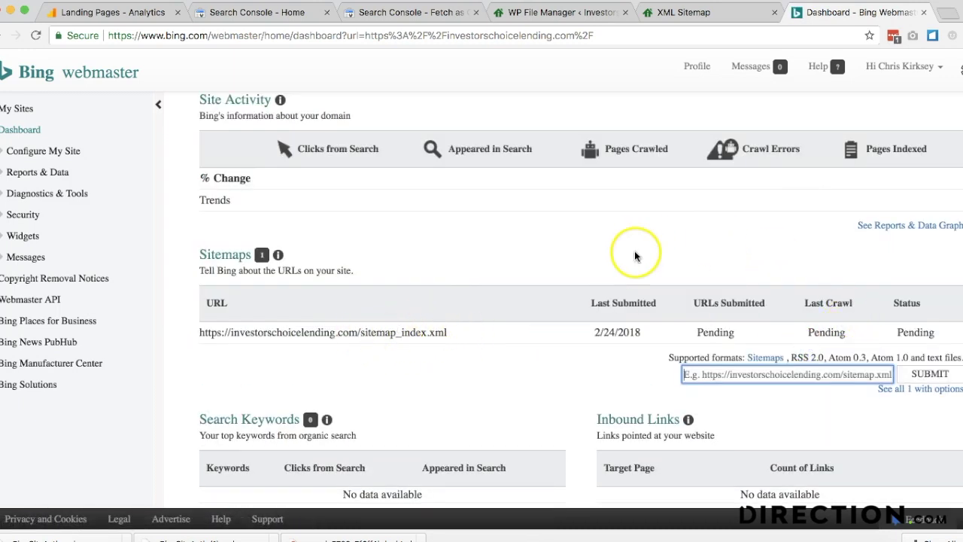
click(538, 13)
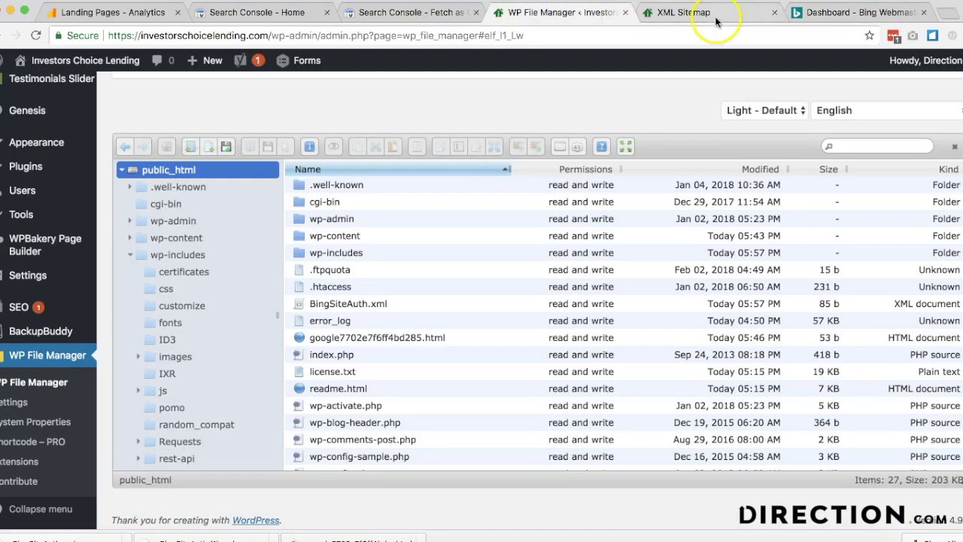
click(681, 12)
drag(315, 178, 134, 178)
key(ctrl+c)
click(866, 12)
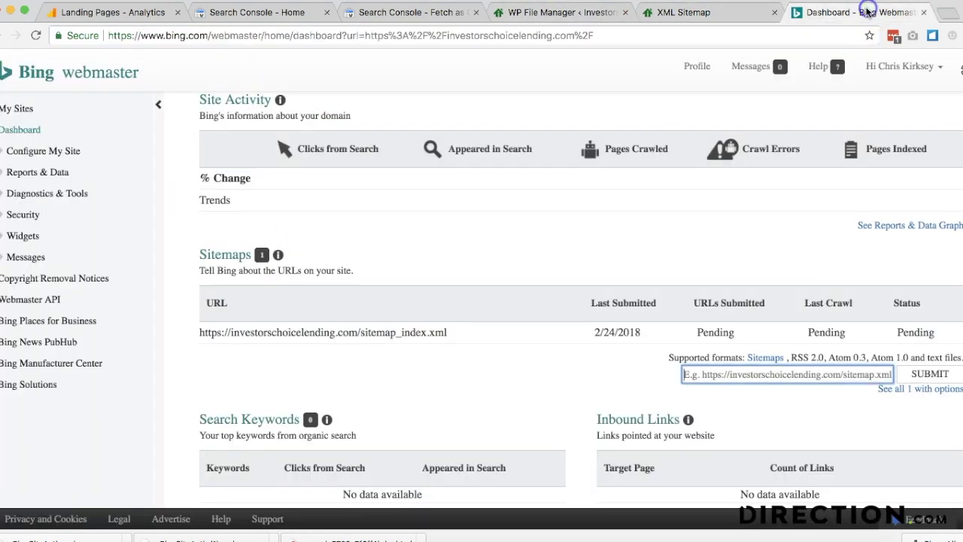
key(ctrl+v)
click(929, 374)
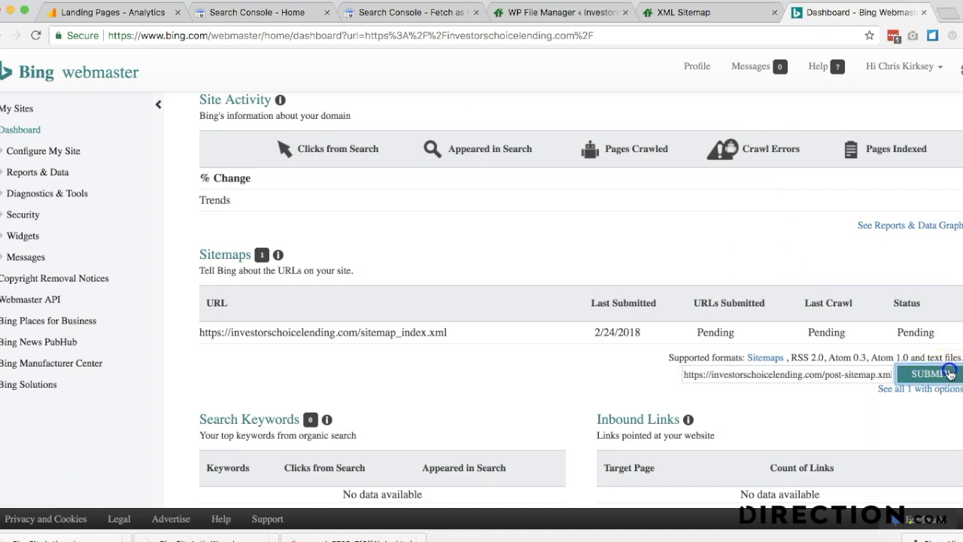
- Submit the page-sitemap.xml URL to Bing Webmaster Tools
click(657, 12)
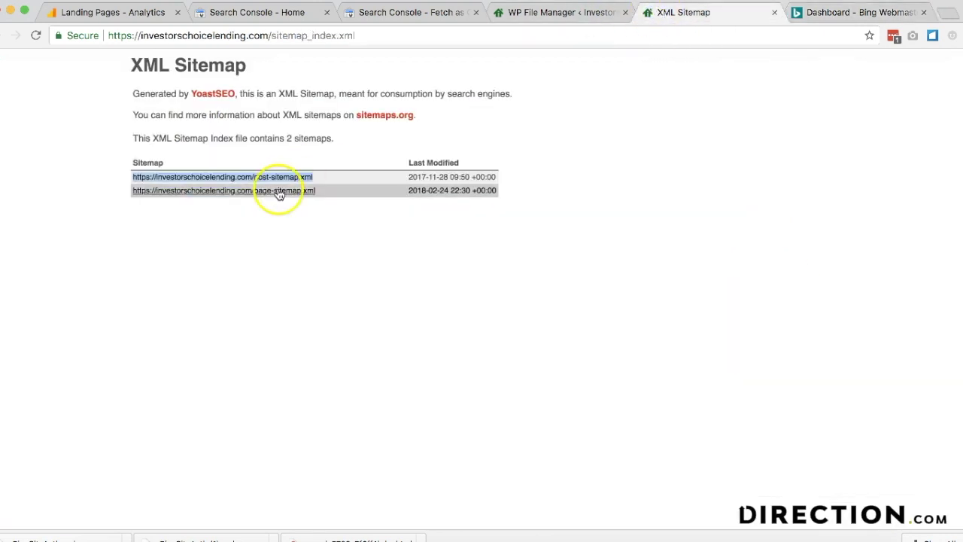
drag(327, 193, 134, 192)
key(ctrl+Tab)
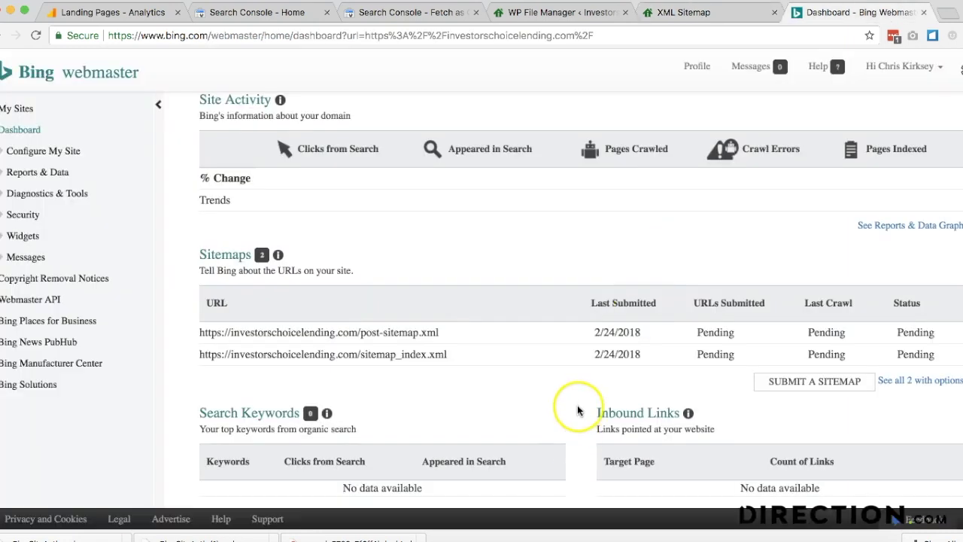
click(800, 382)
click(787, 397)
key(ctrl+v)
click(917, 394)
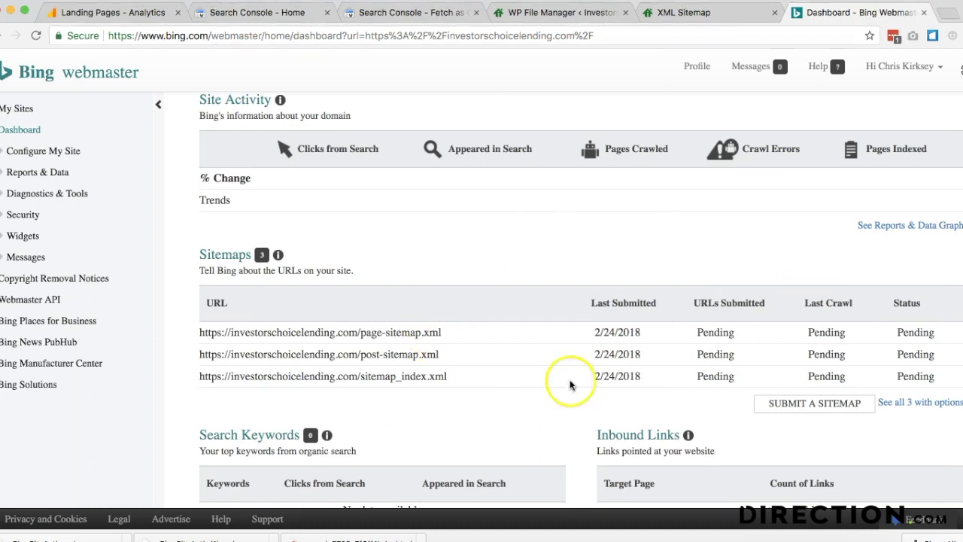
- Fetch the investorschoicelending.com homepage URL as Bingbot and check it completes with 200 OK
scroll(538, 324, down, 5)
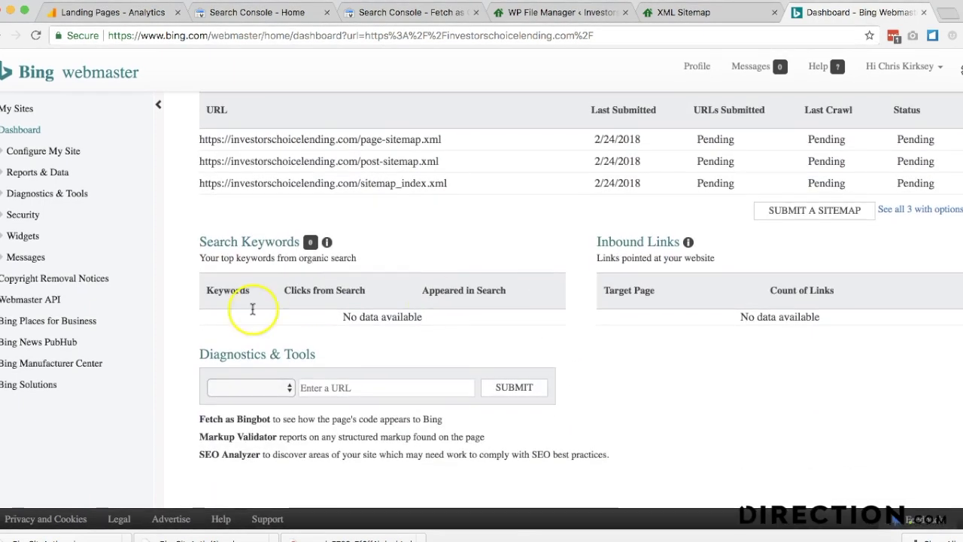
click(251, 388)
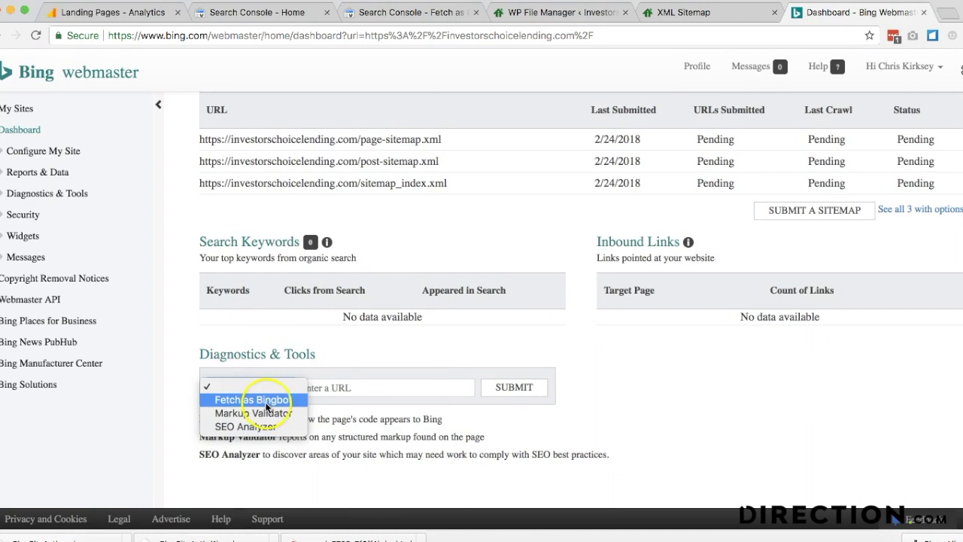
click(266, 401)
click(377, 383)
key(super+v)
drag(401, 387, 661, 393)
key(BackSpace)
click(530, 387)
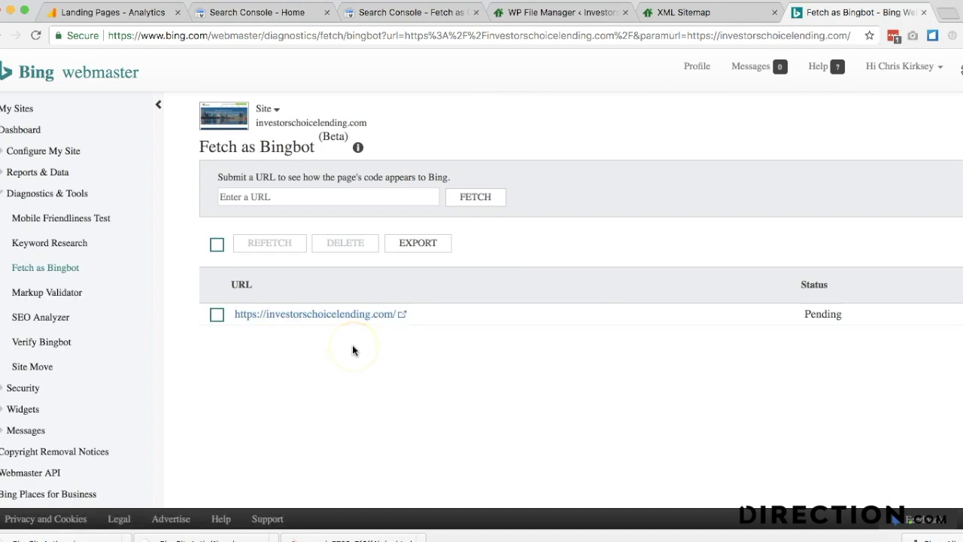
scroll(461, 260, down, 3)
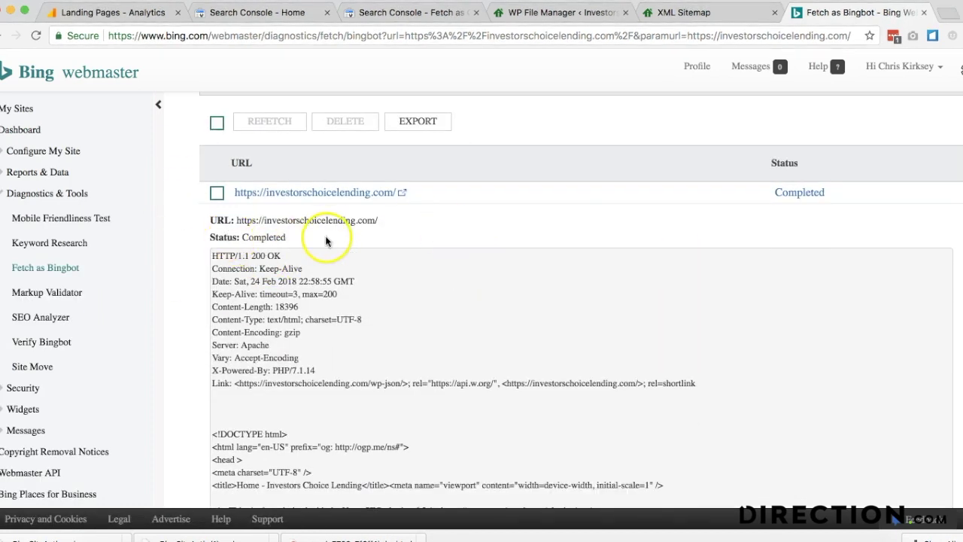
scroll(326, 274, down, 3)
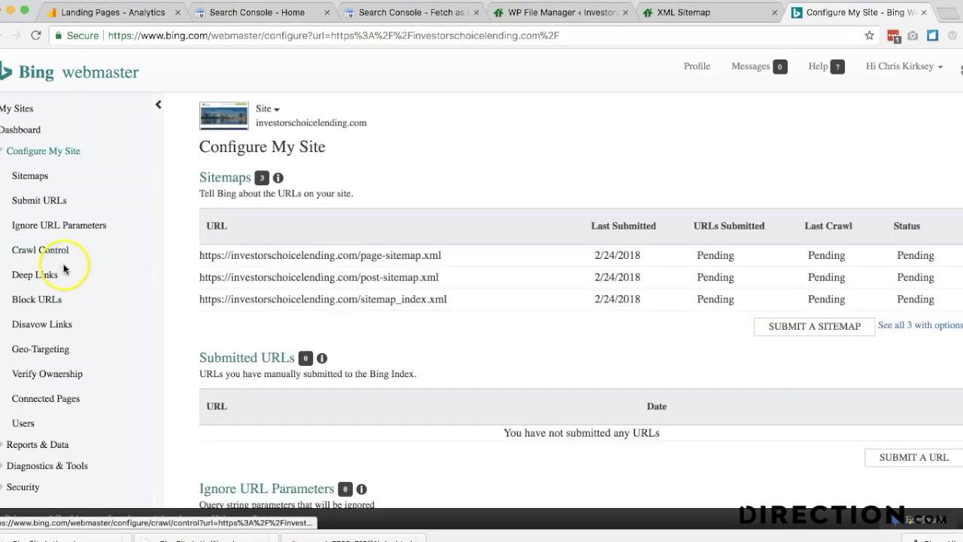
- Geo-target the investorschoicelending.com URL to United States in Bing's Geo-Targeting settings
click(65, 350)
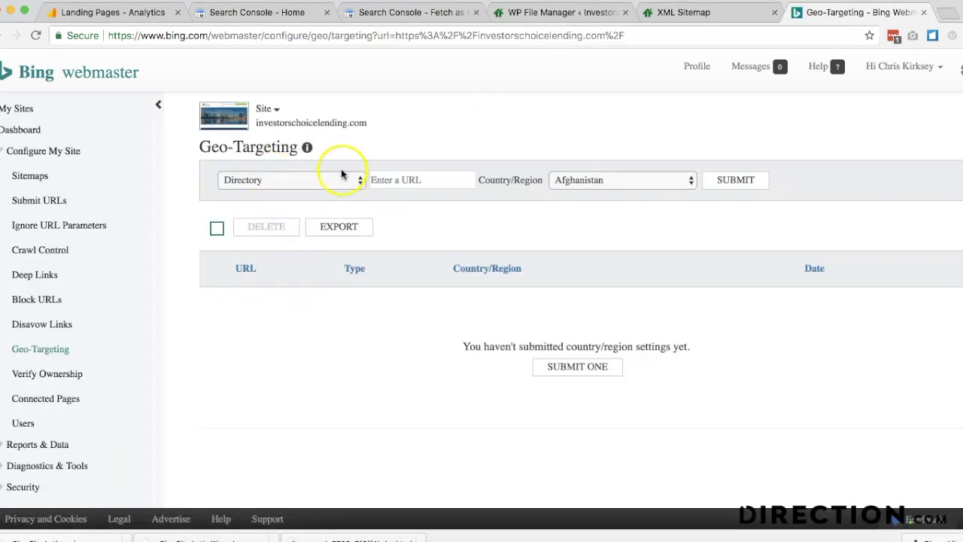
click(341, 173)
click(428, 172)
click(417, 186)
key(super+v)
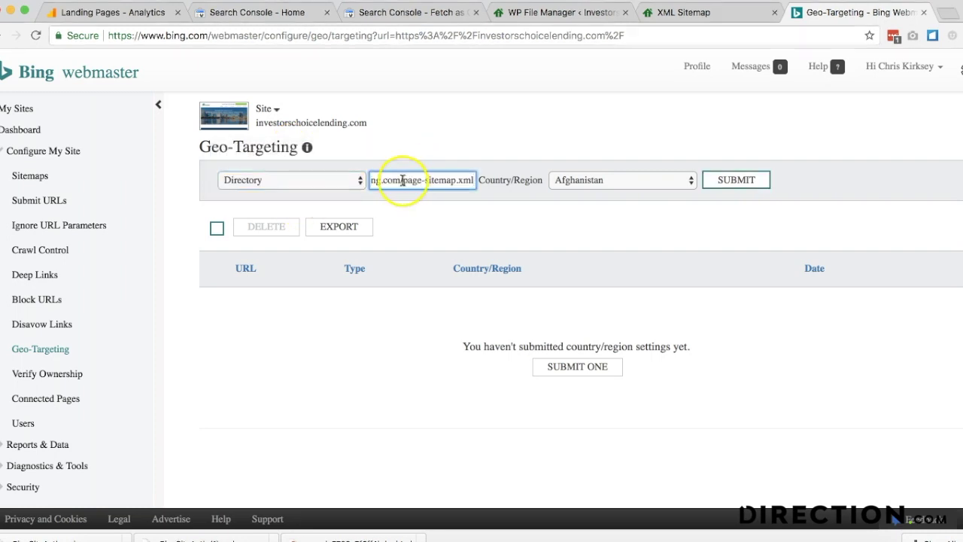
click(620, 178)
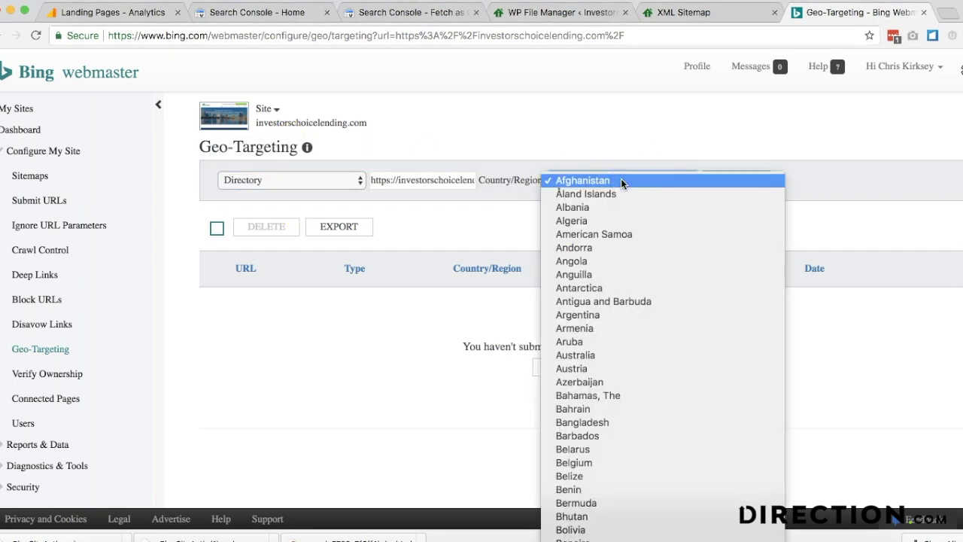
text(un)
scroll(621, 180, down, 3)
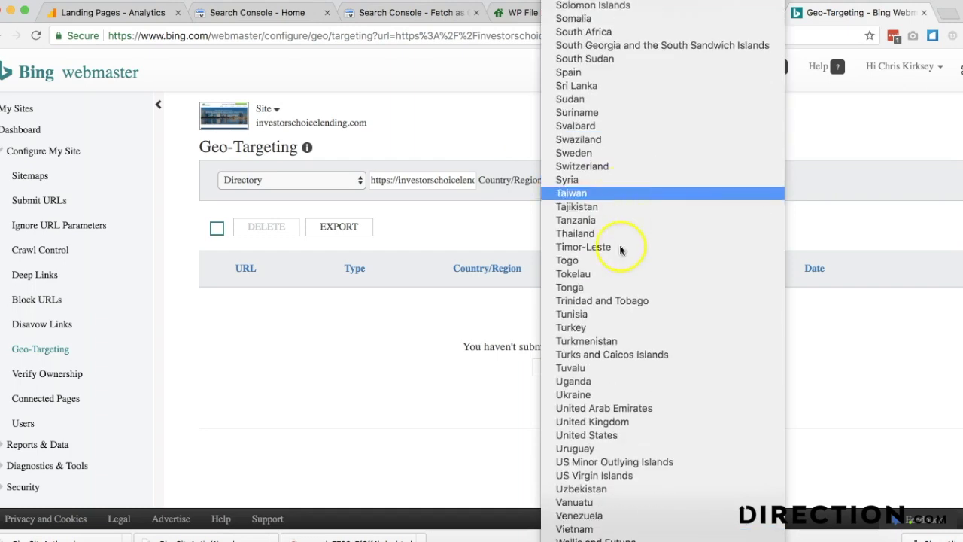
click(645, 434)
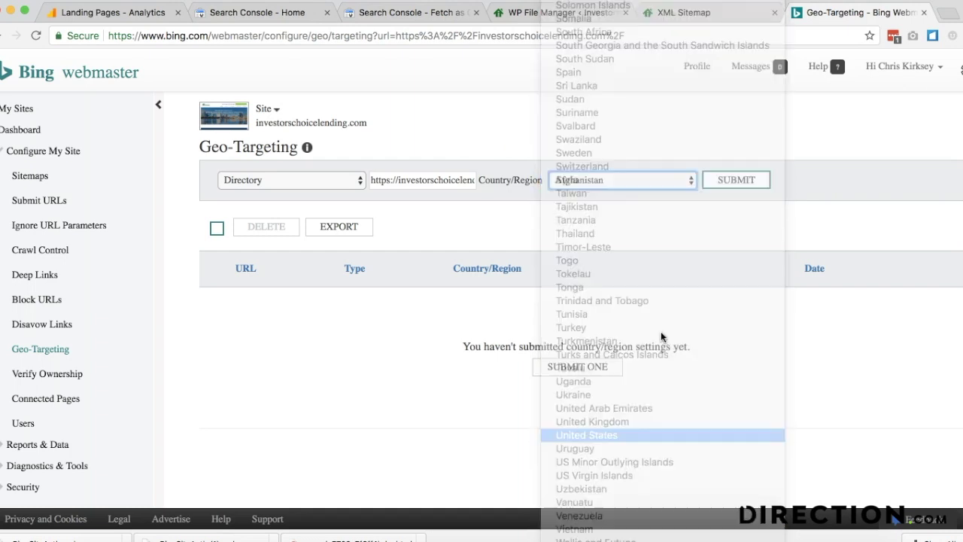
click(738, 183)
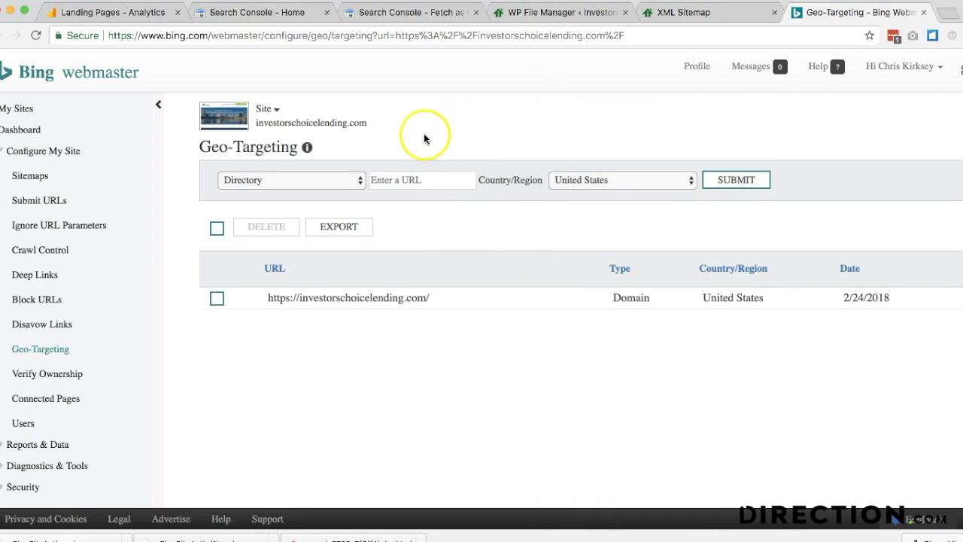
- Leave the targeting type unchanged and return to the Google Search Console home
click(332, 181)
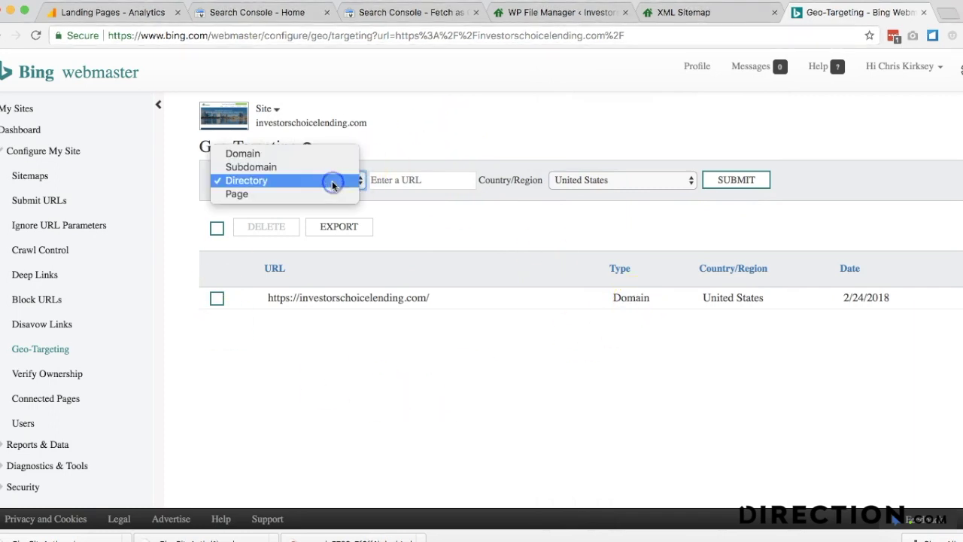
click(631, 317)
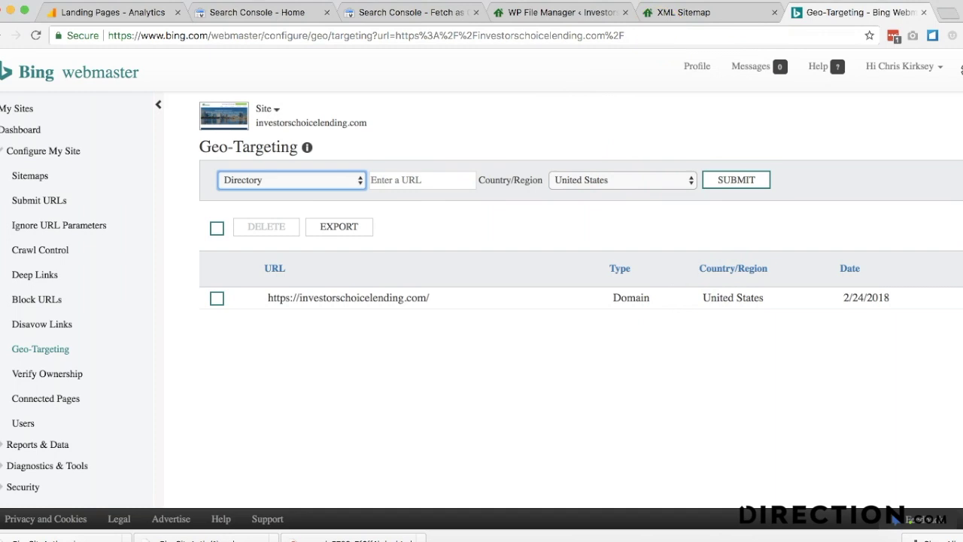
click(559, 12)
click(226, 17)
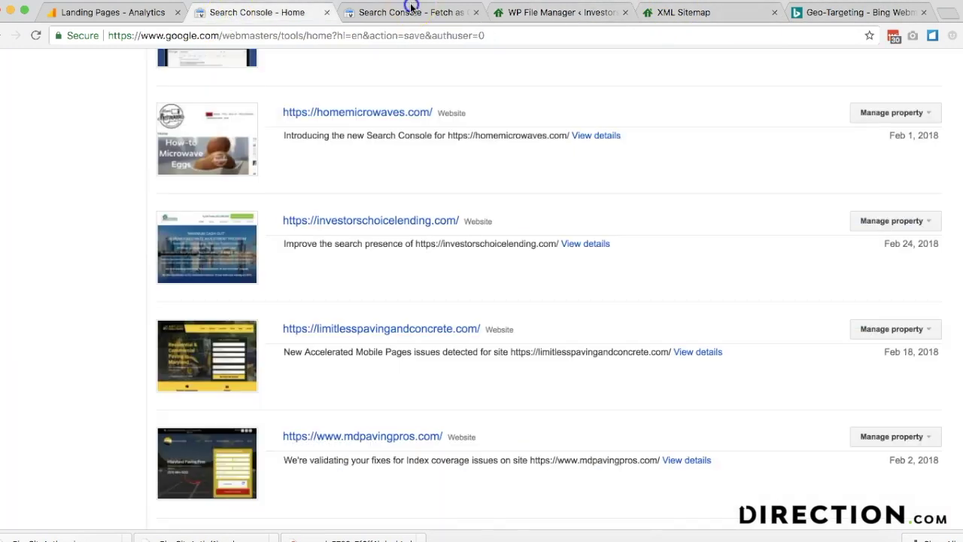
- Target United States users under International Targeting > Country, save, and return to Fetch as Google
click(411, 7)
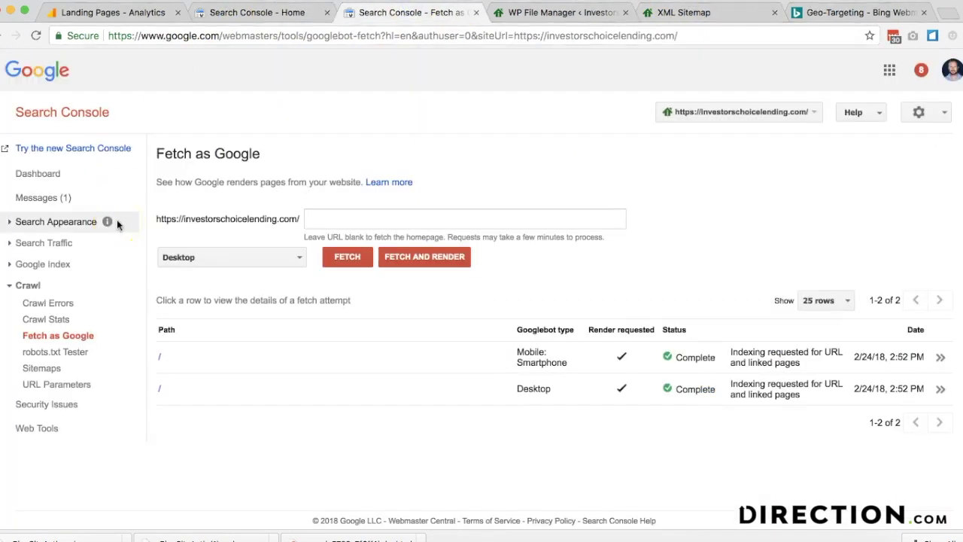
click(65, 359)
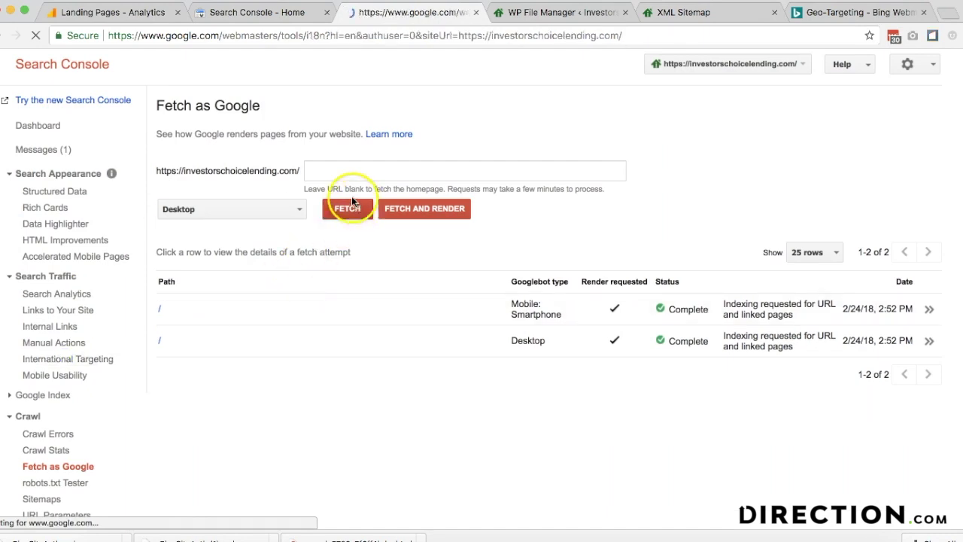
click(312, 217)
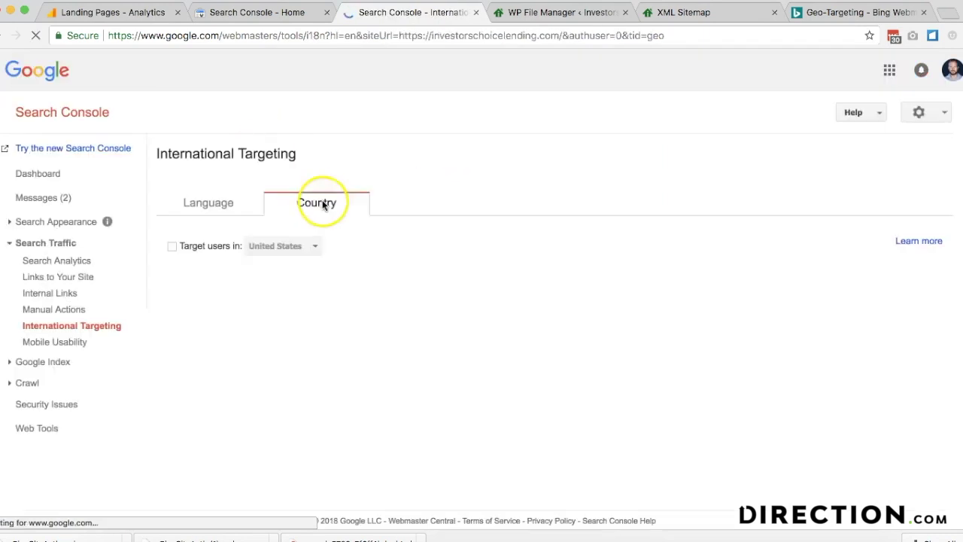
click(172, 246)
click(194, 271)
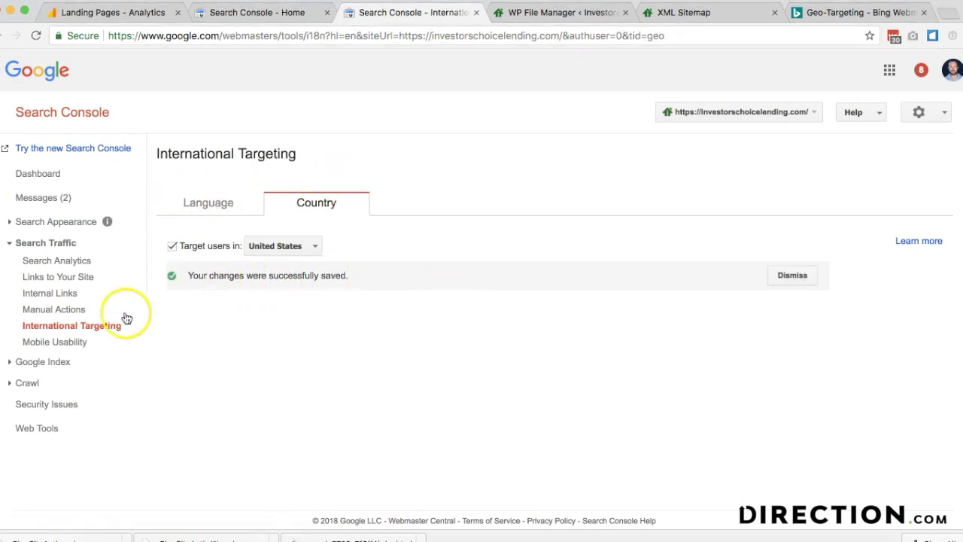
click(64, 362)
click(67, 372)
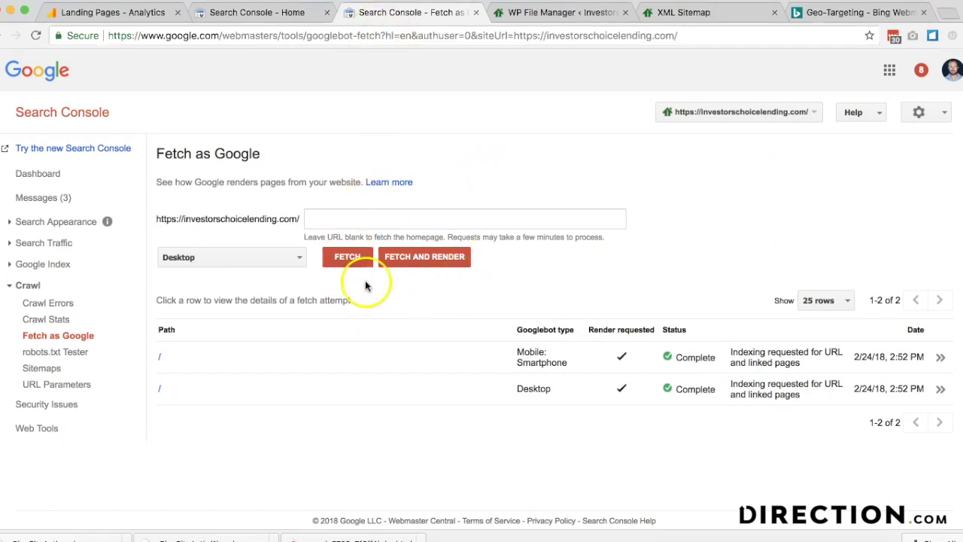
- Return to Bing's Geo-Targeting page showing the domain targeted to United States
click(838, 13)
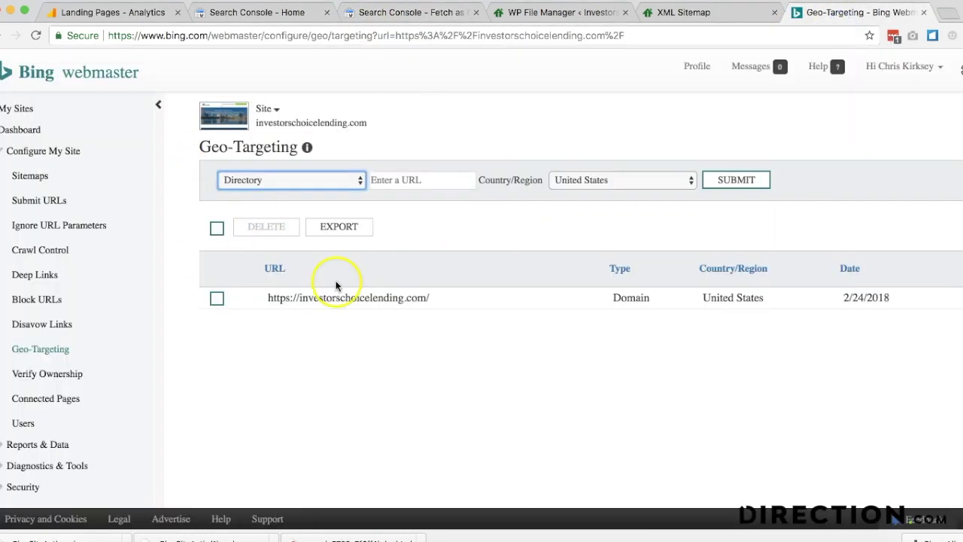